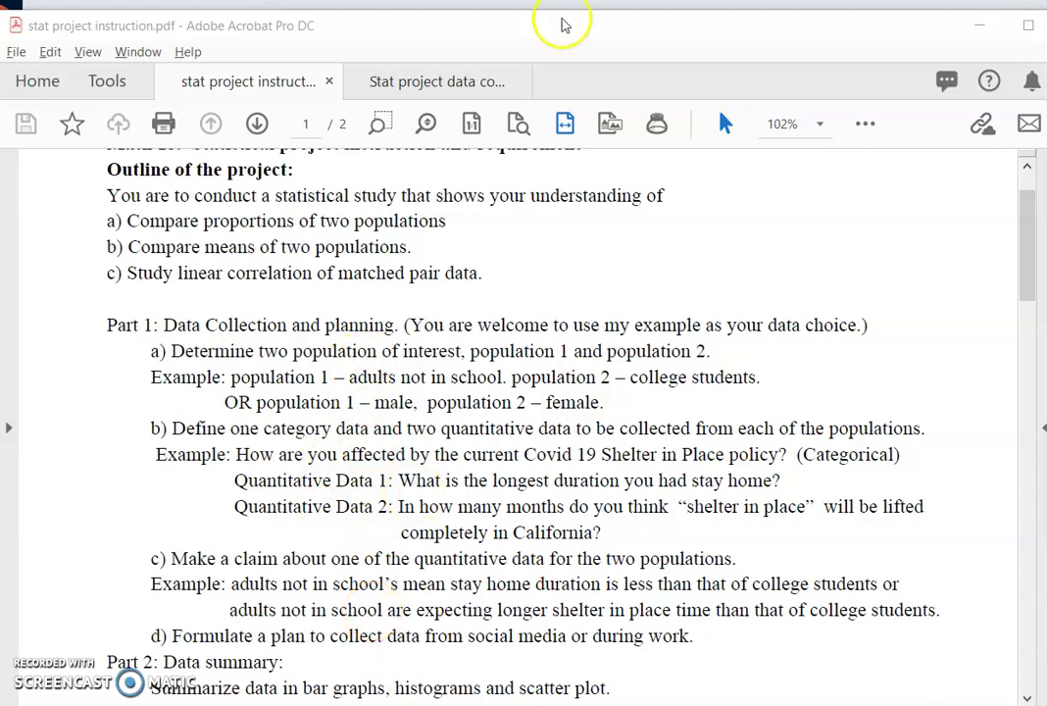
Step: Open the Stat project data collection plan sample PDF and read its group member, population and data description fields
left_click(467, 78)
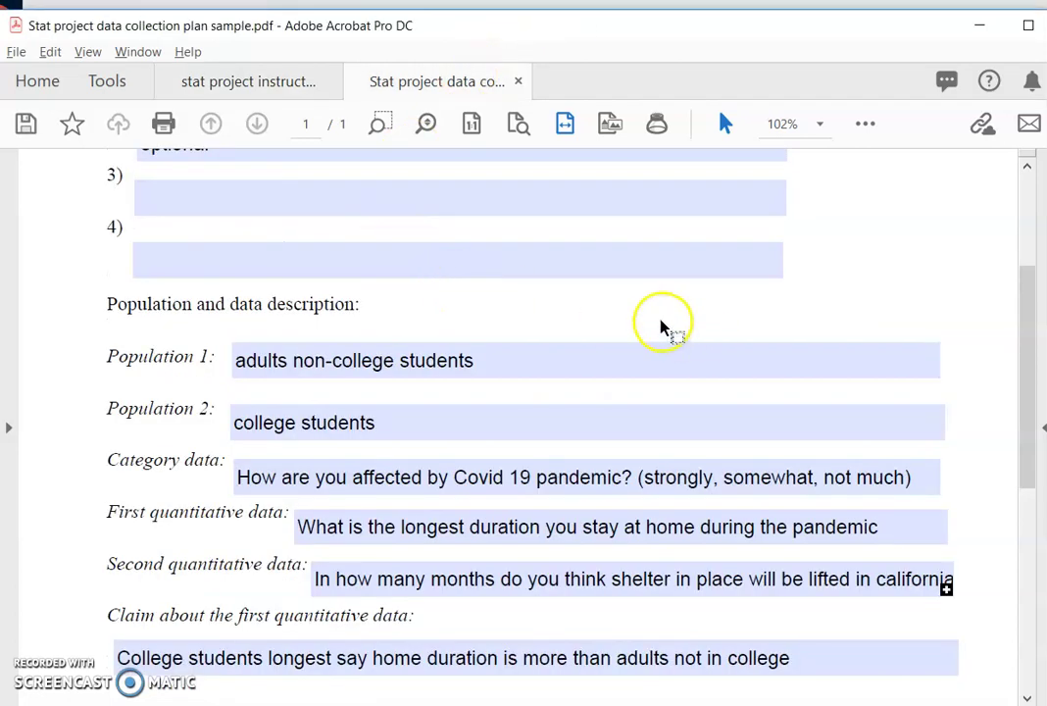
scroll(662, 323, "up", 1)
scroll(661, 318, "up", 1)
scroll(661, 323, "up", 1)
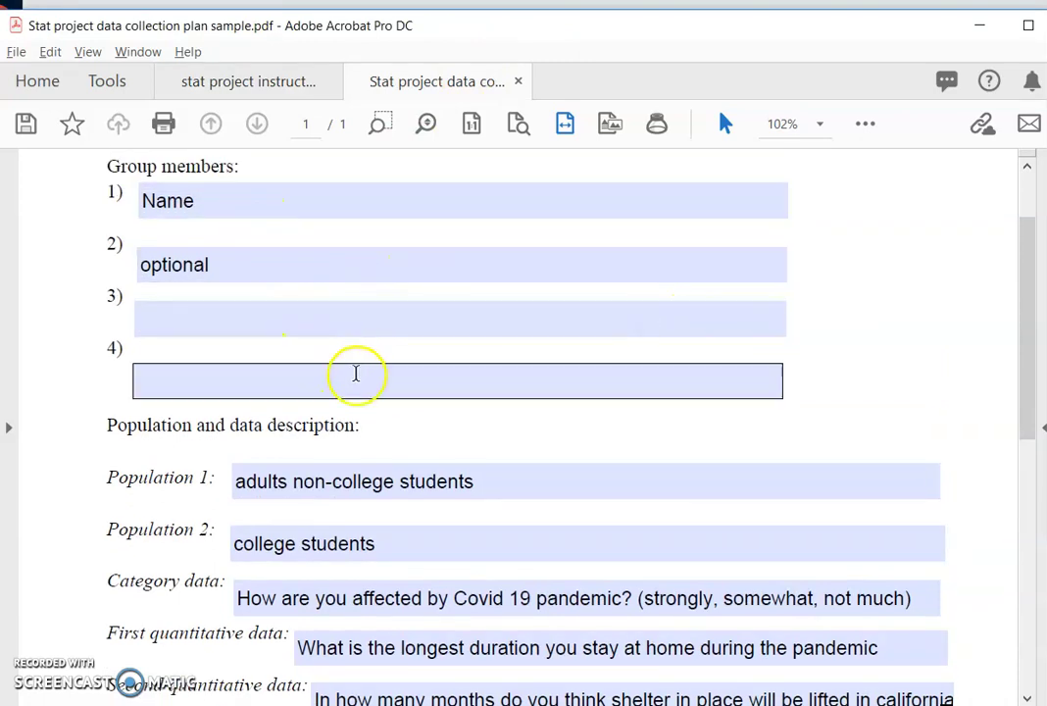
scroll(358, 370, "down", 1)
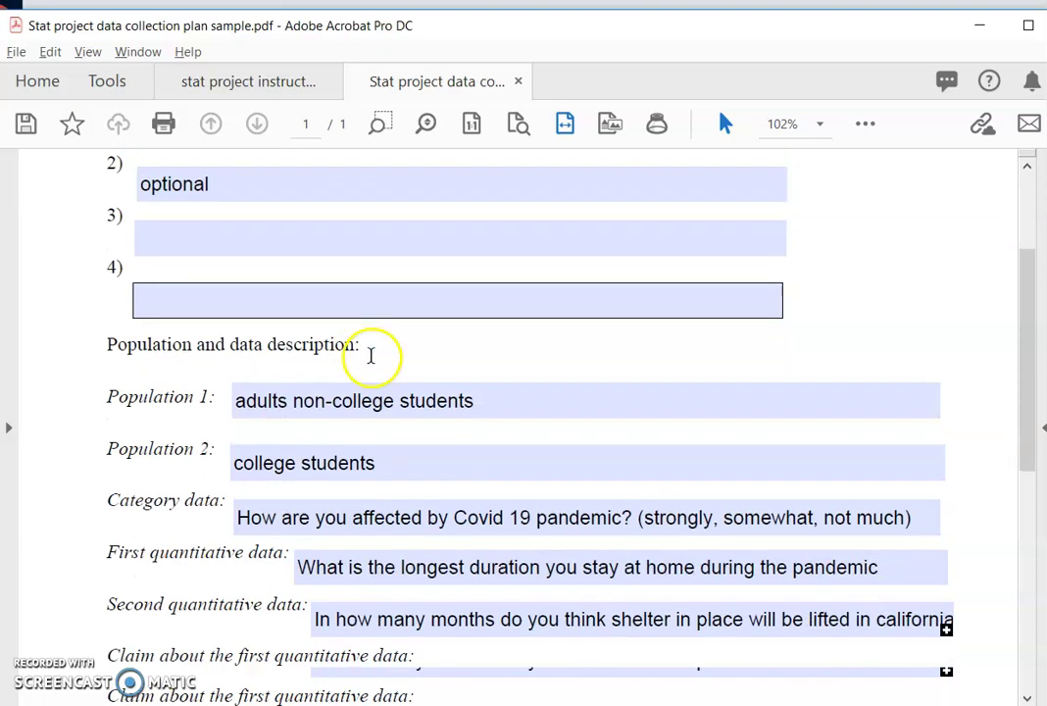
scroll(373, 352, "down", 1)
scroll(627, 386, "down", 1)
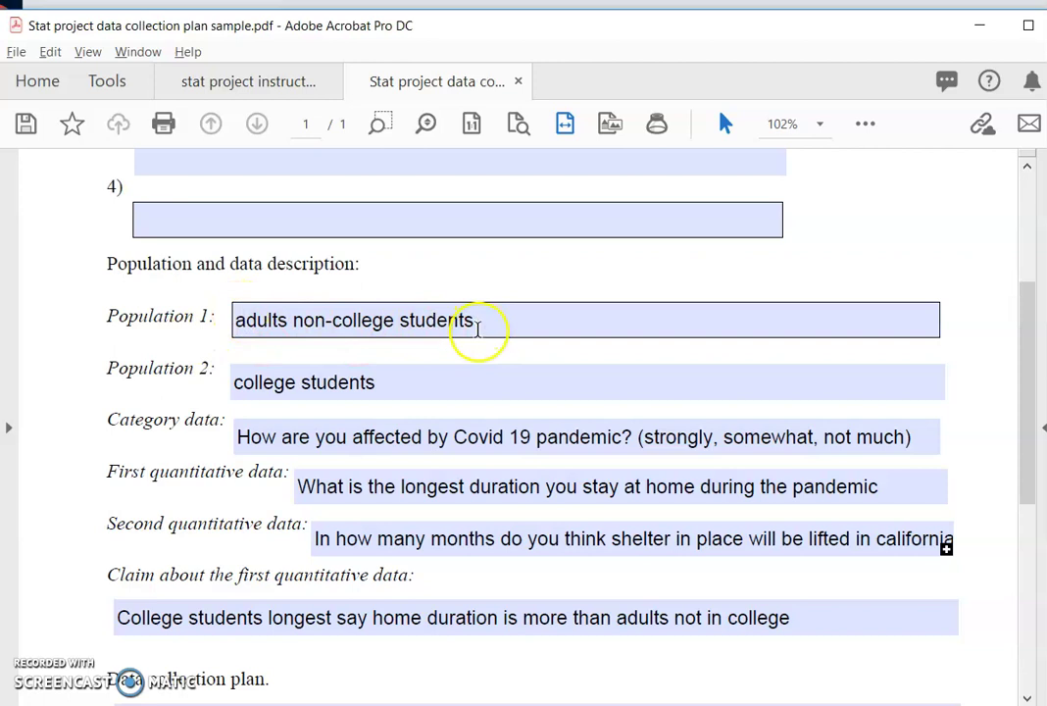
scroll(412, 383, "down", 1)
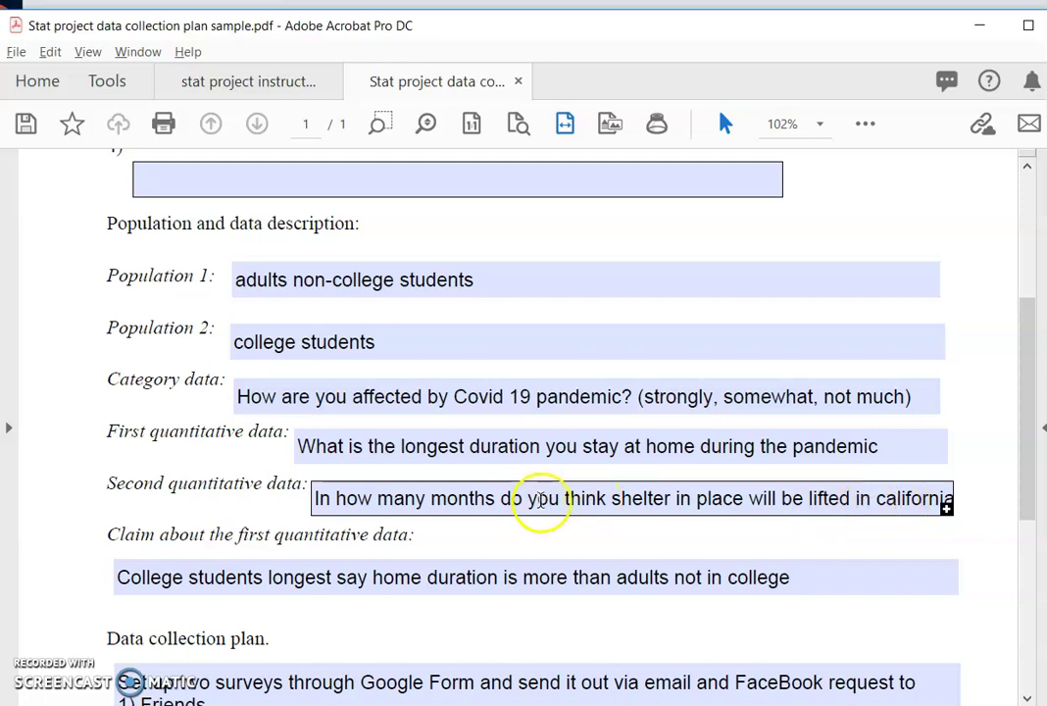
scroll(539, 500, "down", 1)
Step: Compare the claim about the first quantitative data with the first and second quantitative data questions
left_click(133, 537)
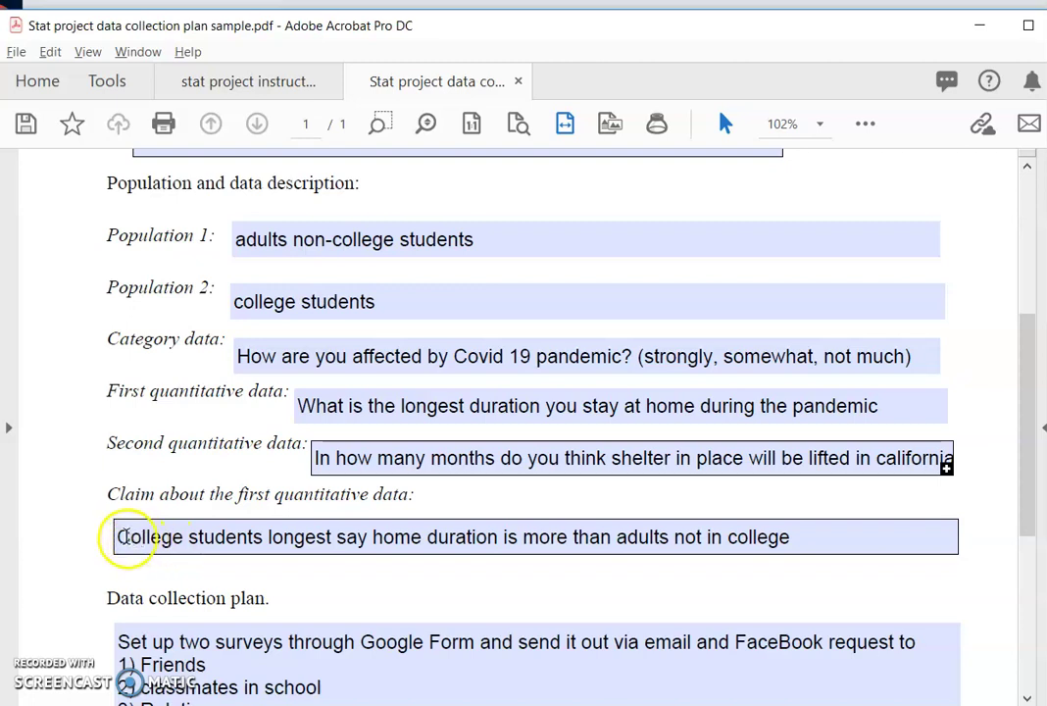
left_click(602, 409)
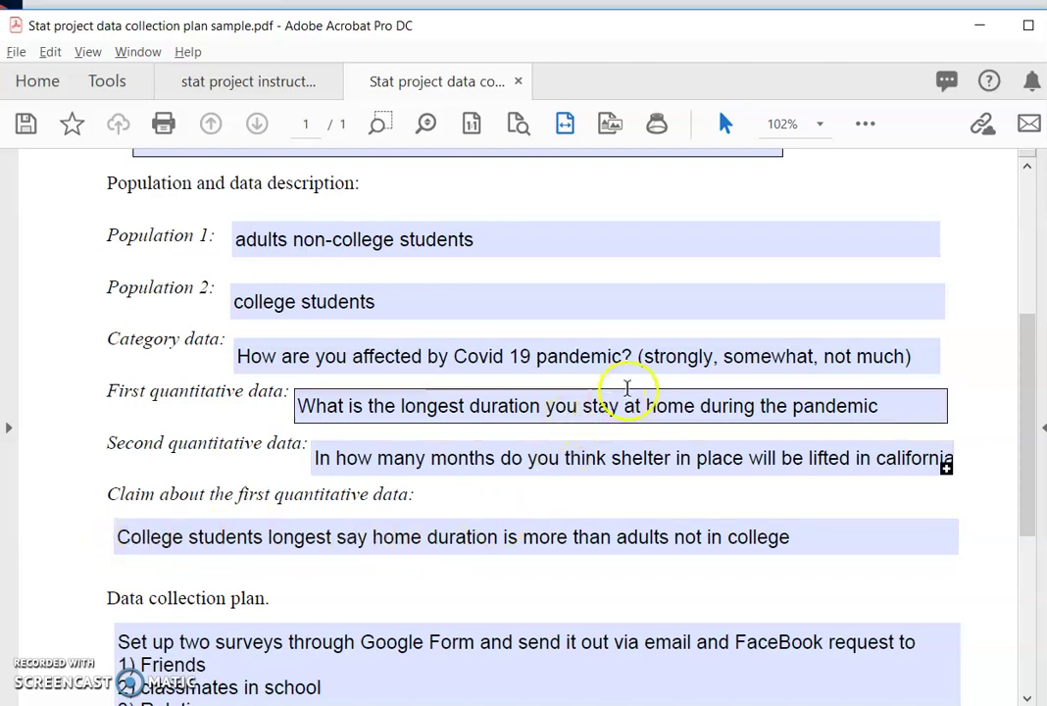
left_click(613, 446)
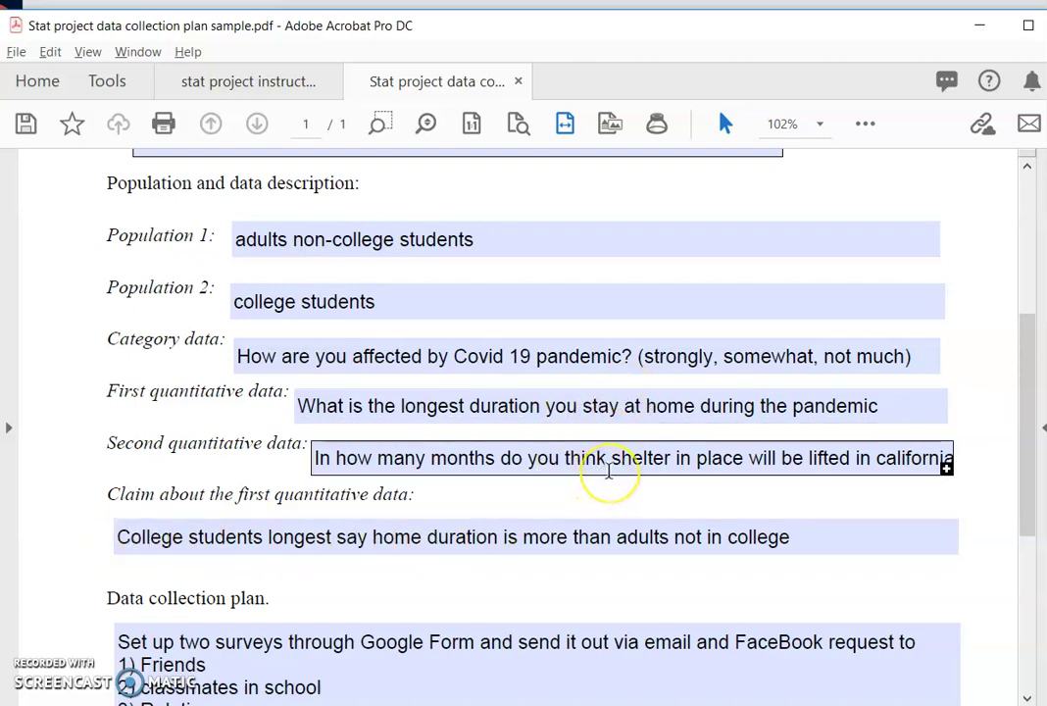
left_click(635, 537)
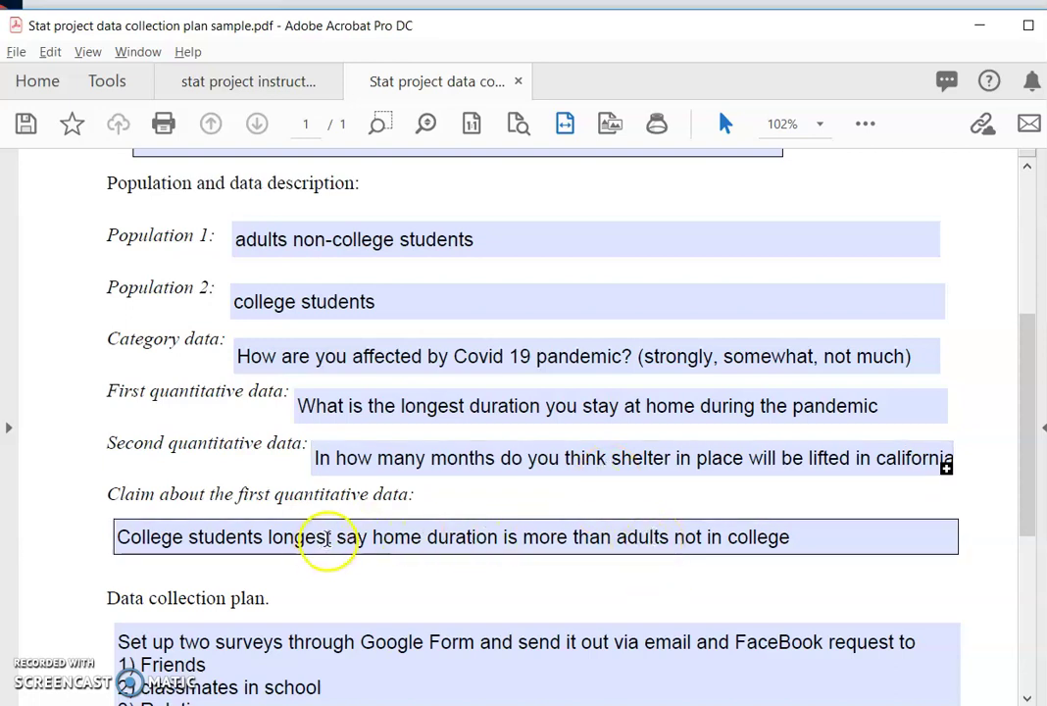
left_click(360, 408)
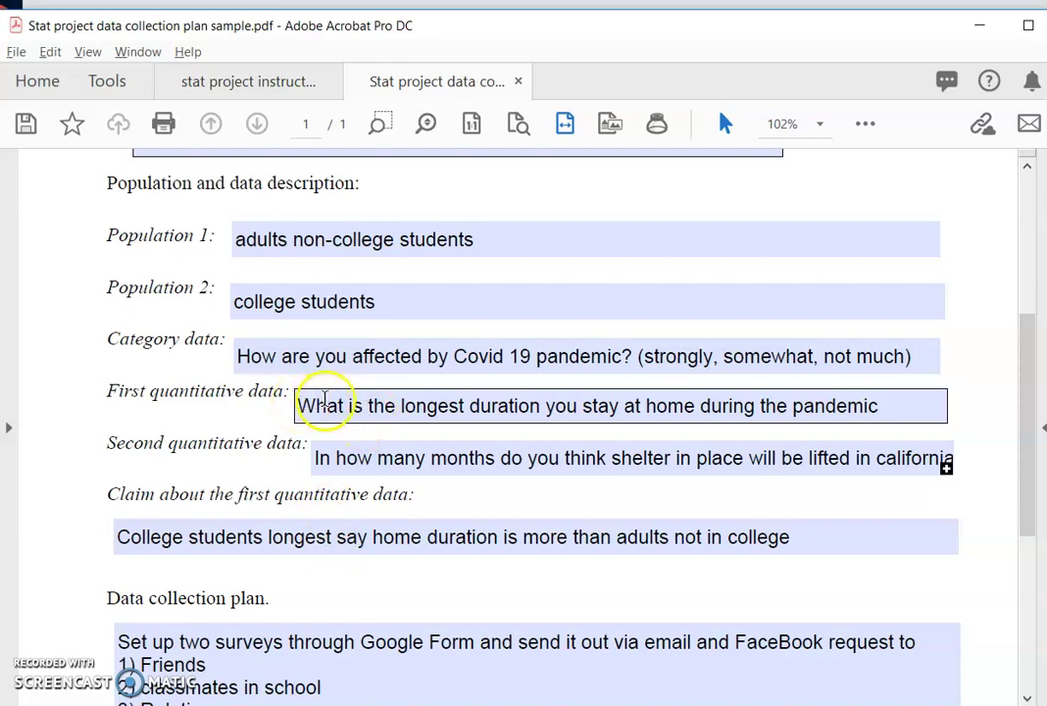
left_click(434, 461)
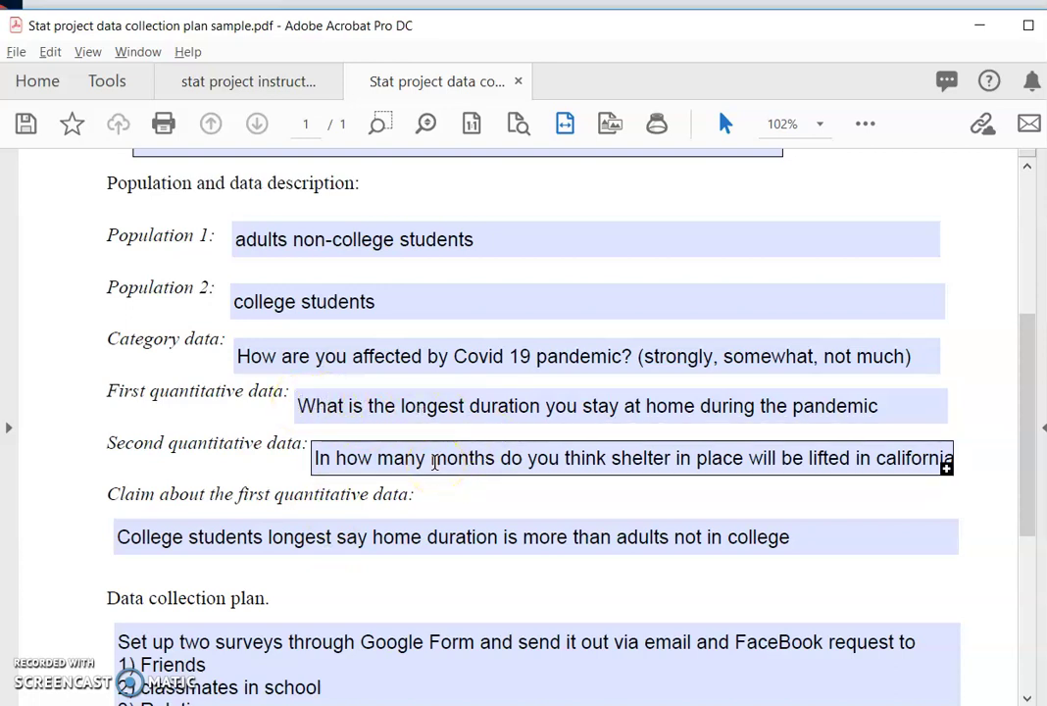
left_click(391, 408)
left_click(401, 465)
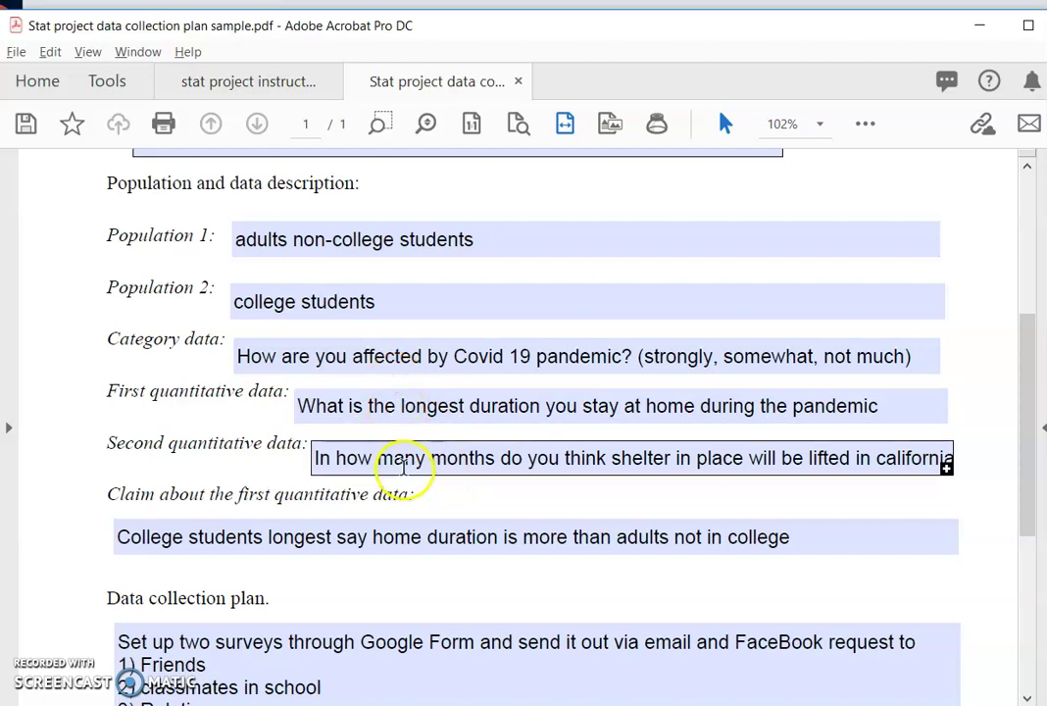
scroll(404, 468, "up", 1)
left_click(406, 434)
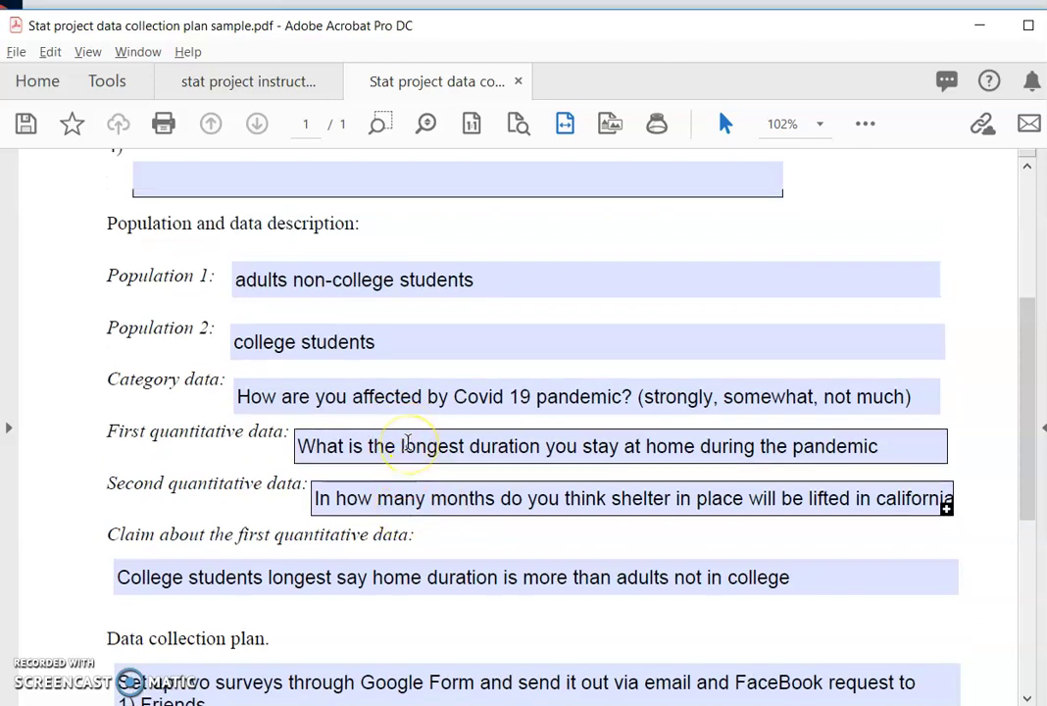
left_click(415, 444)
Step: Examine the data collection plan for its survey method, intended respondents and required number of subjects and responses
scroll(421, 443, "down", 2)
scroll(421, 444, "down", 1)
scroll(294, 537, "down", 1)
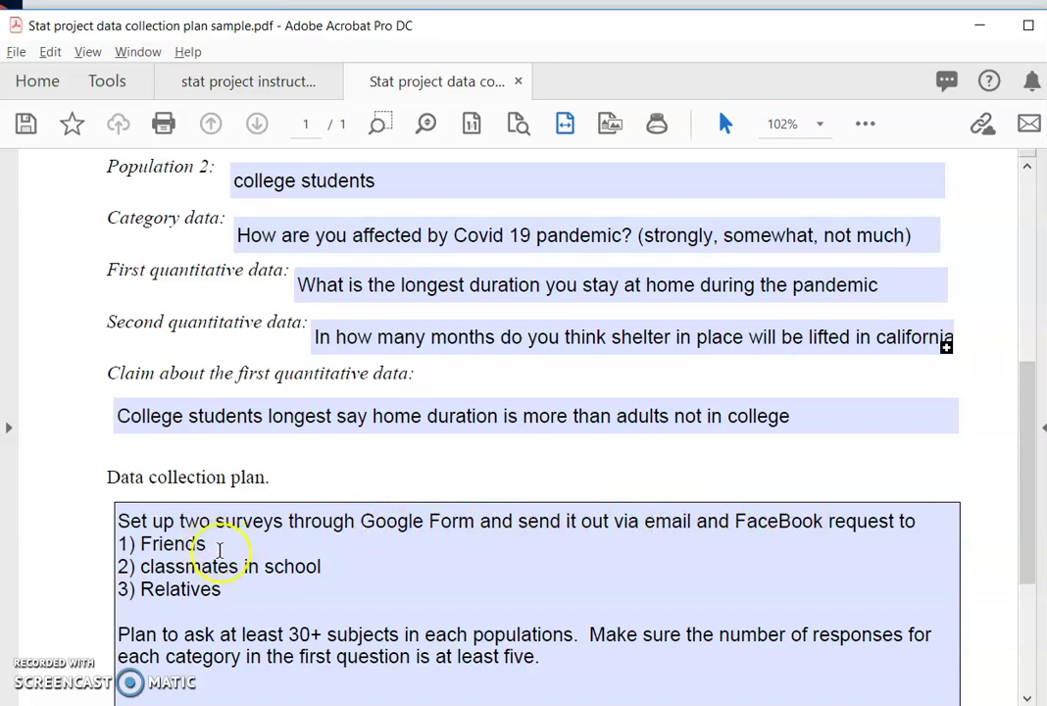
scroll(390, 566, "down", 1)
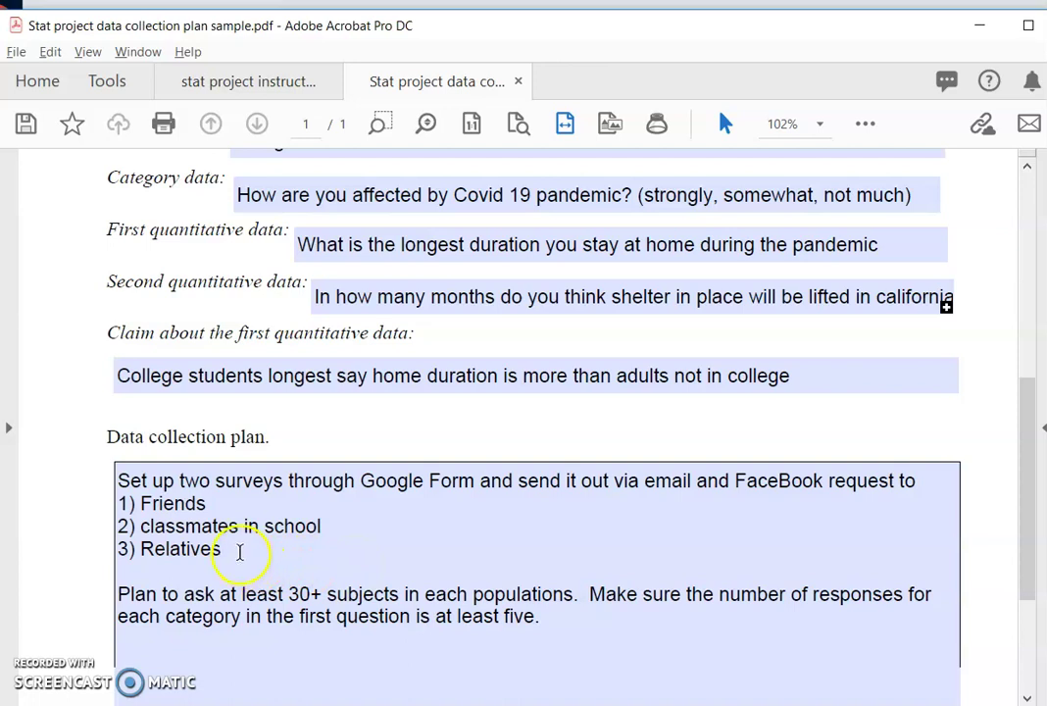
left_click(240, 550)
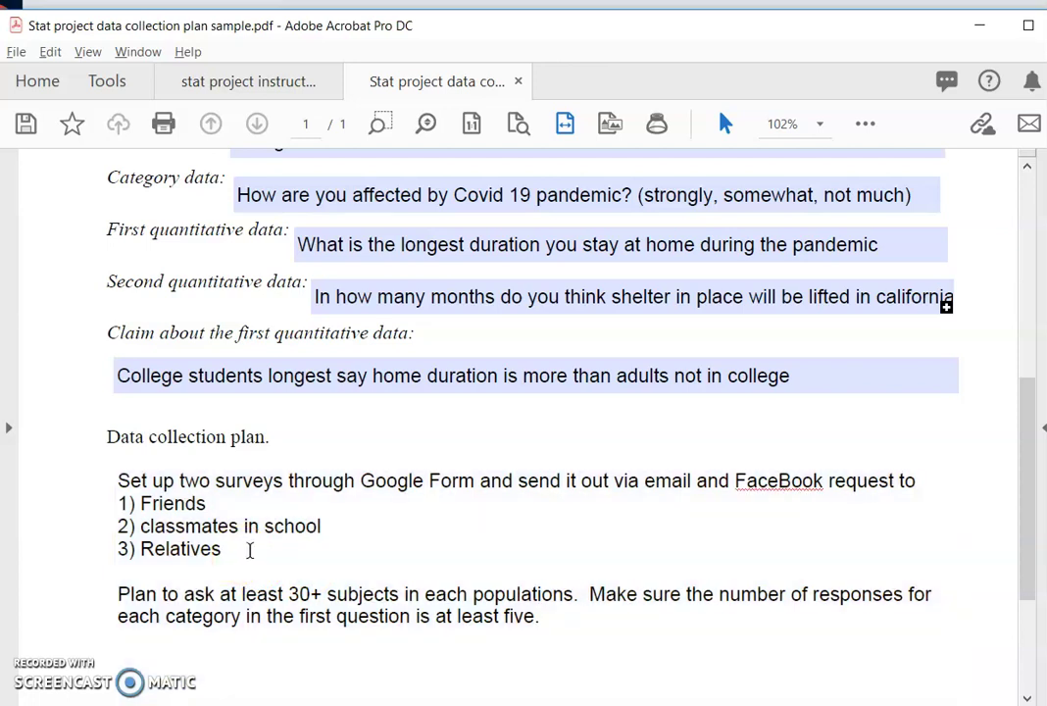
left_click(263, 549)
left_click(260, 559)
scroll(479, 549, "up", 2)
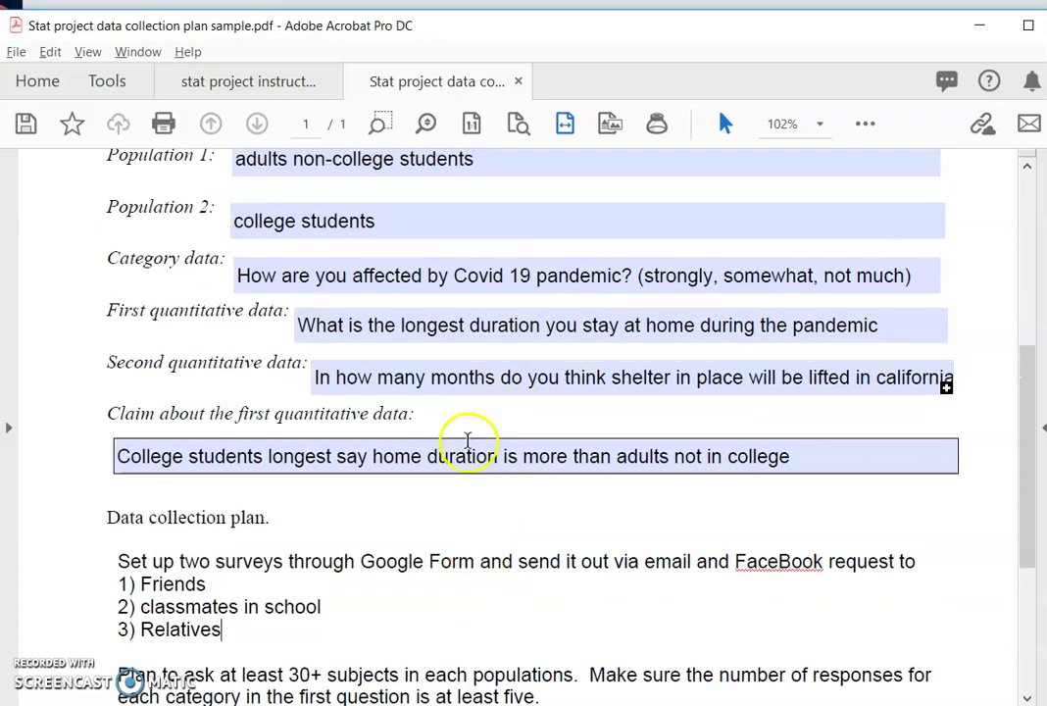
scroll(485, 459, "up", 1)
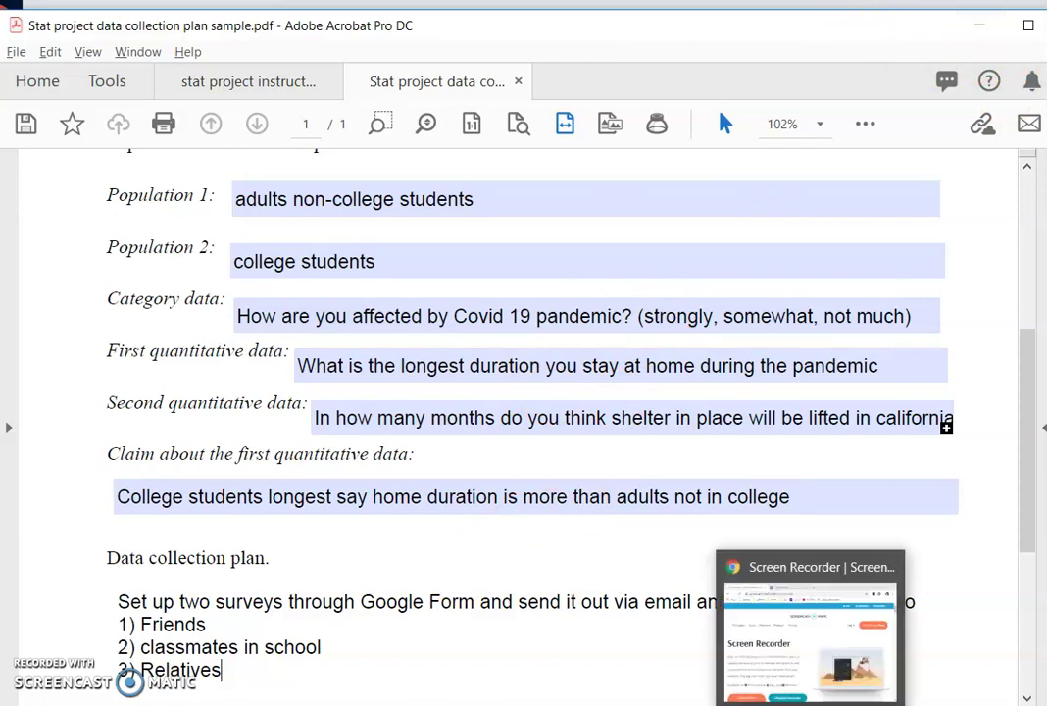
Step: Switch to Google Forms in Chrome and create a new blank form
left_click(843, 695)
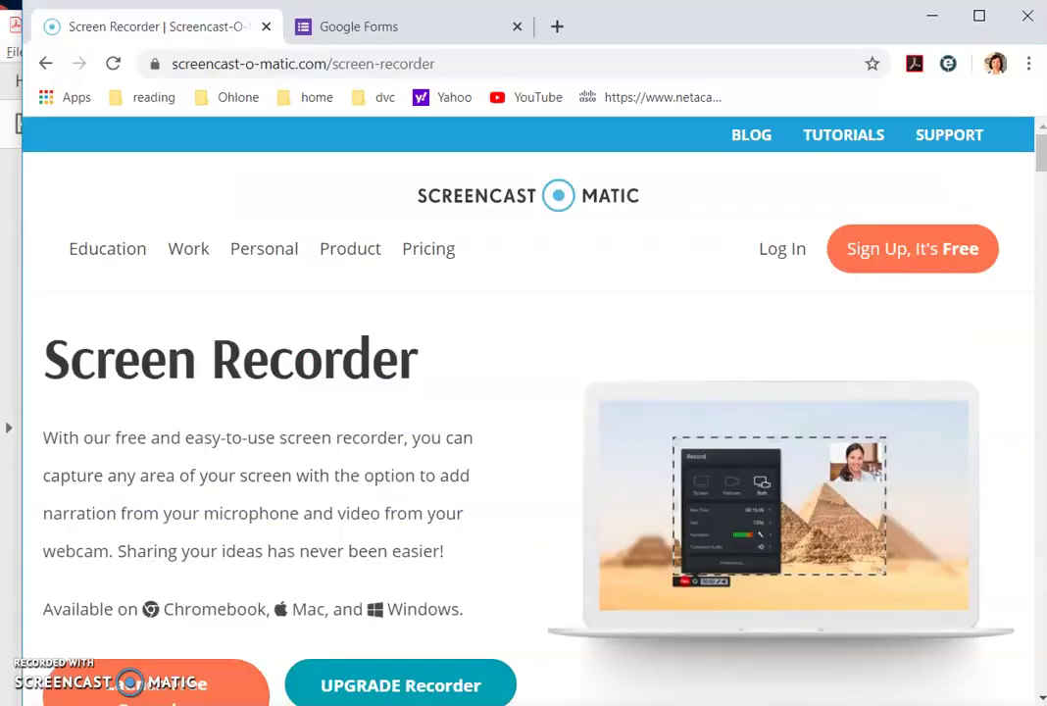
left_click(414, 33)
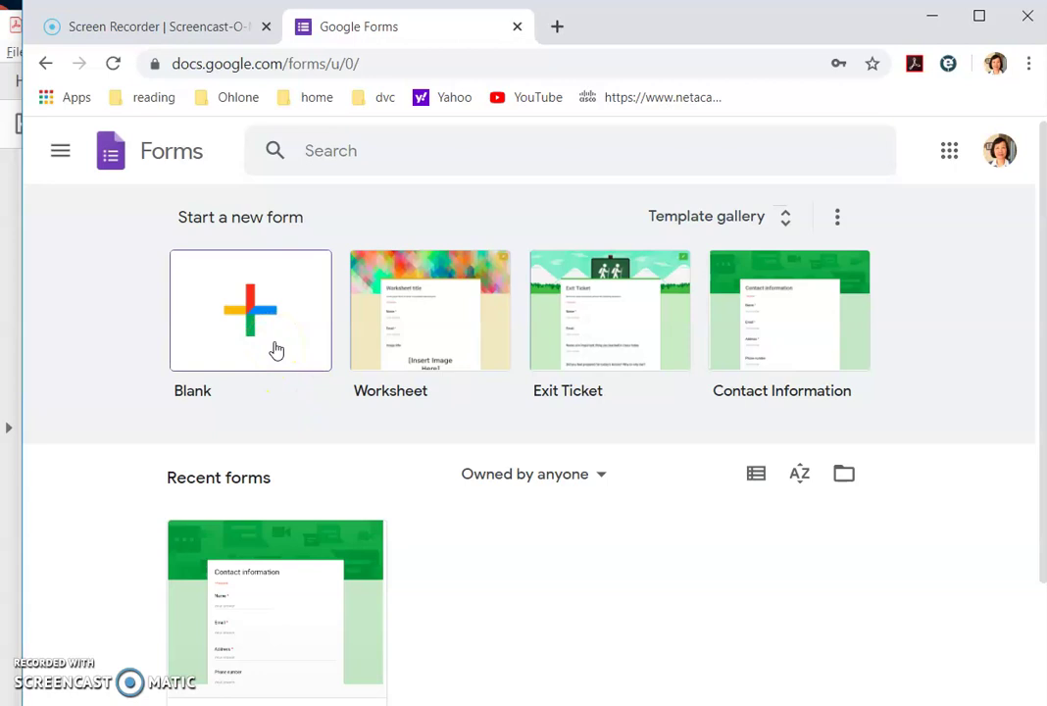
left_click(283, 291)
left_click(262, 209)
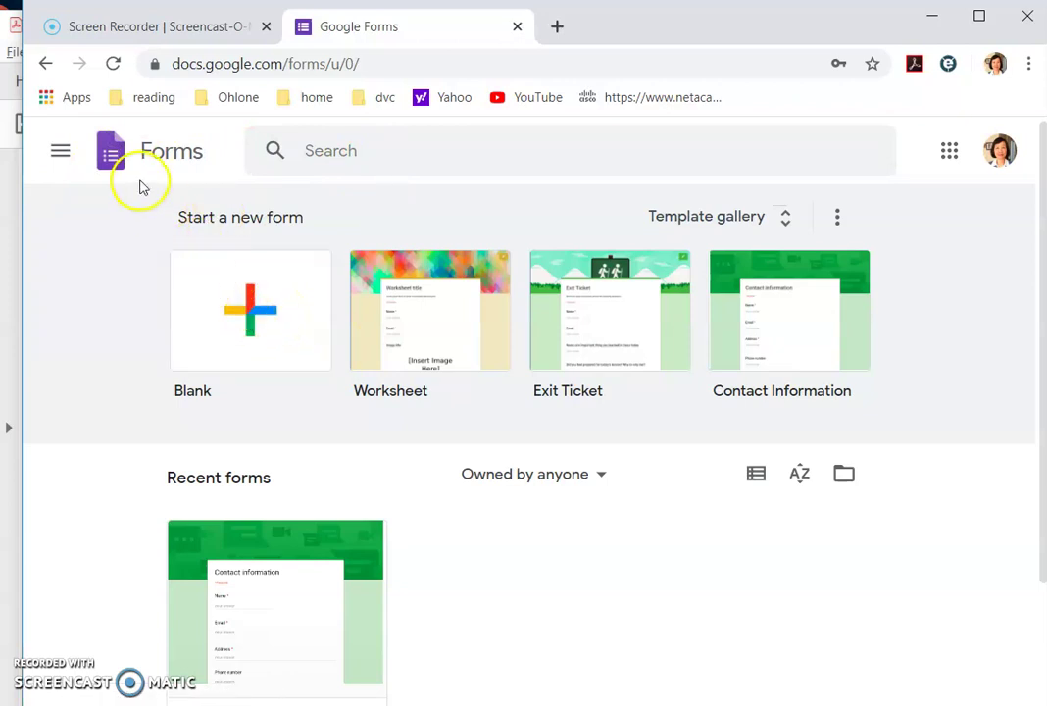
left_click(262, 321)
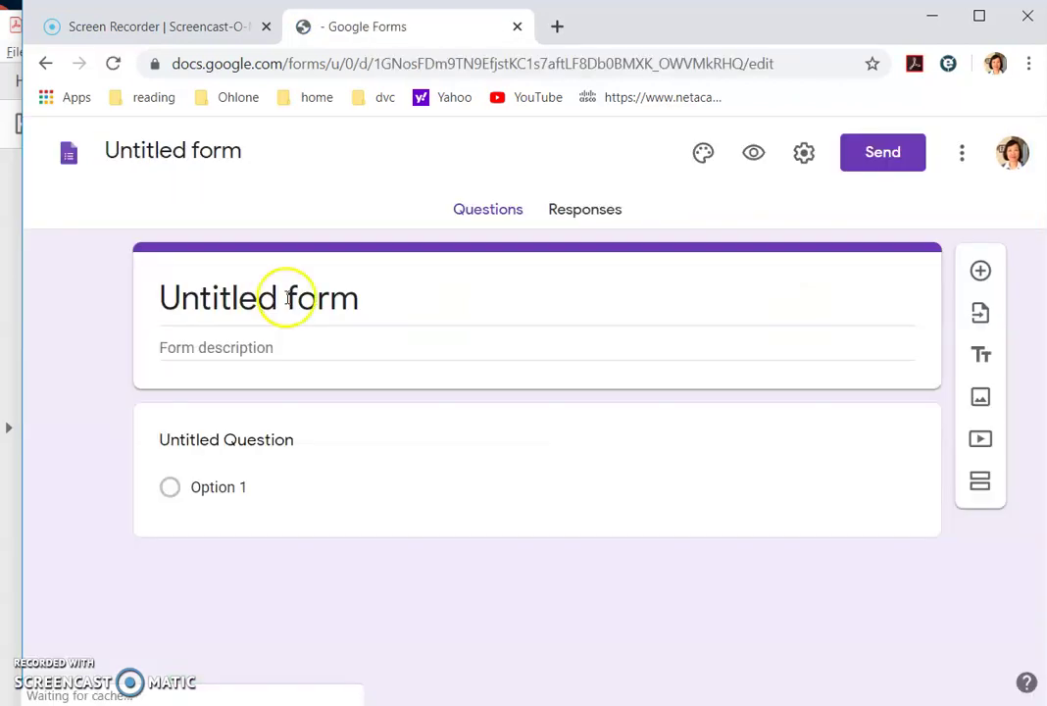
Step: Name the form "stat survey for adults (not in college)" and apply the same text as its title
left_click(246, 151)
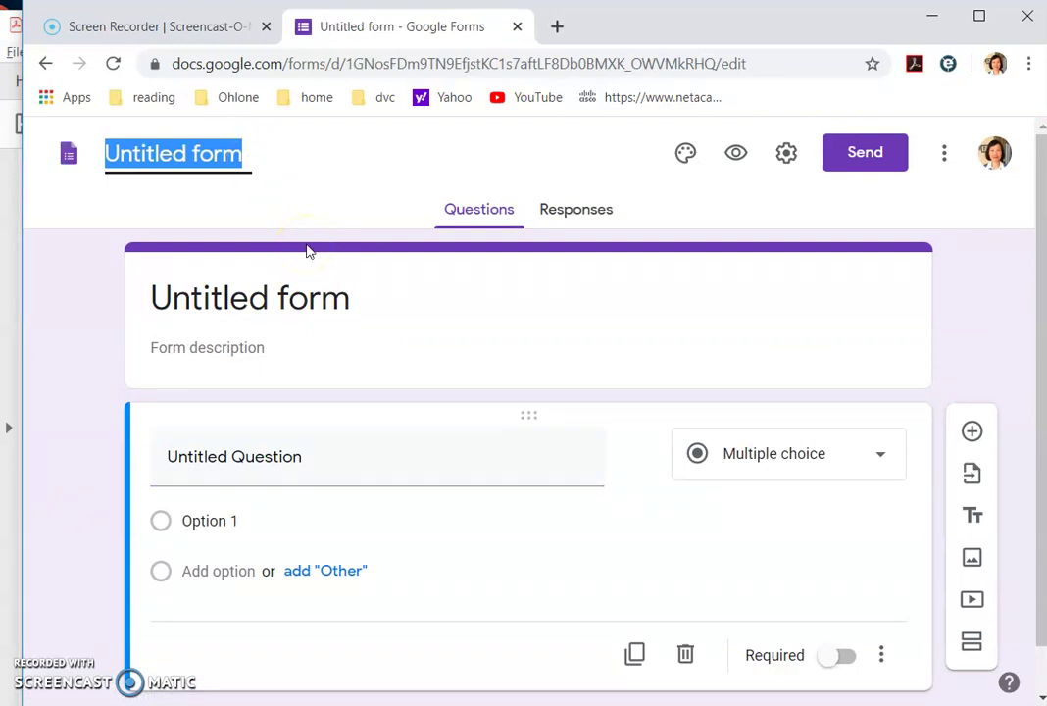
type("stat survey")
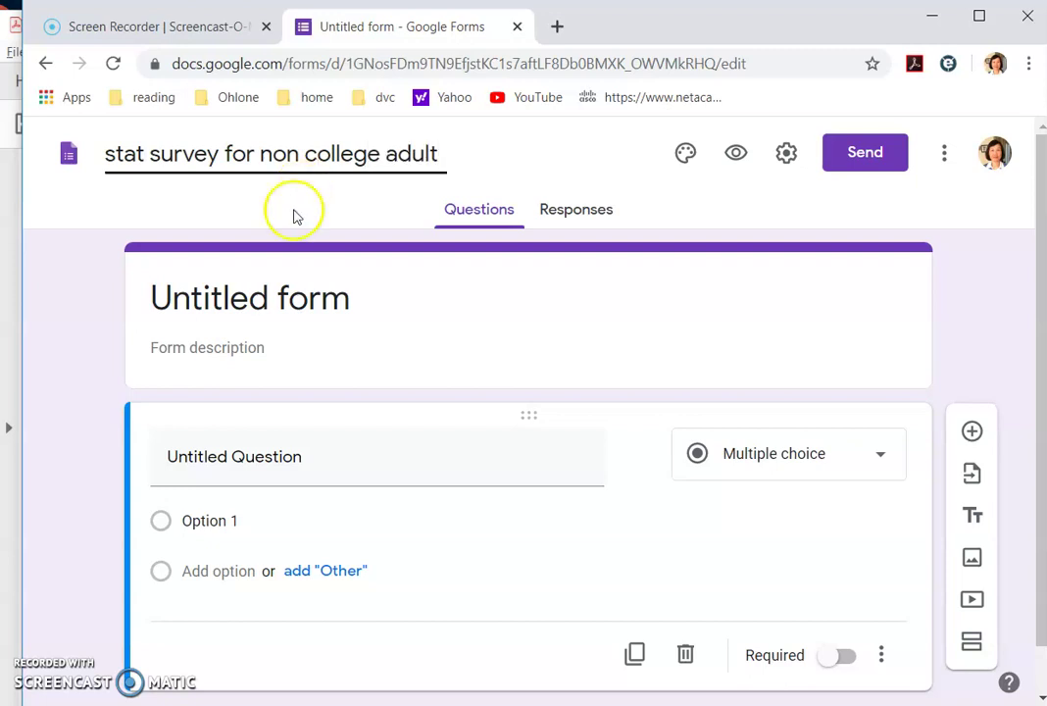
left_click_drag(260, 154, 457, 159)
type("wor")
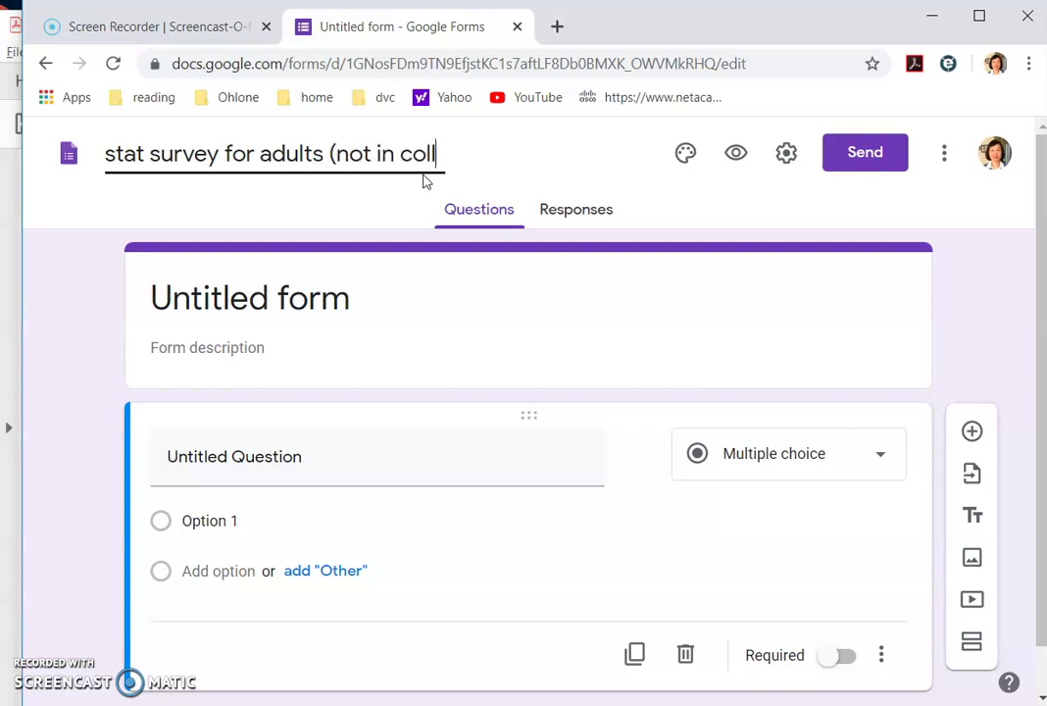
type("ege)")
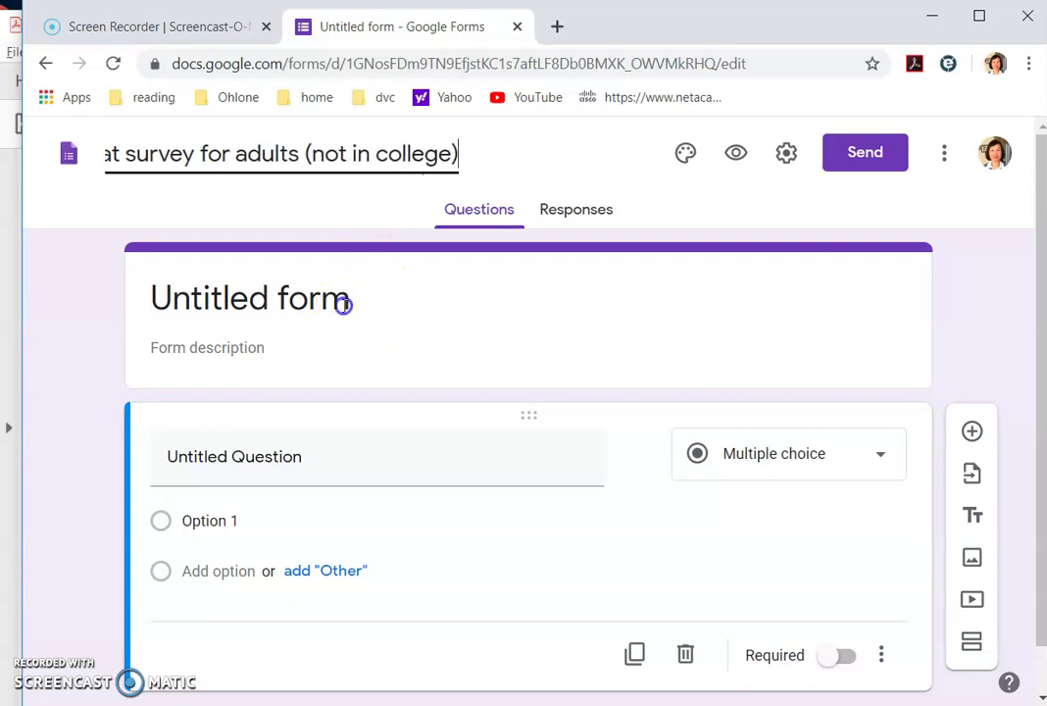
left_click(343, 303)
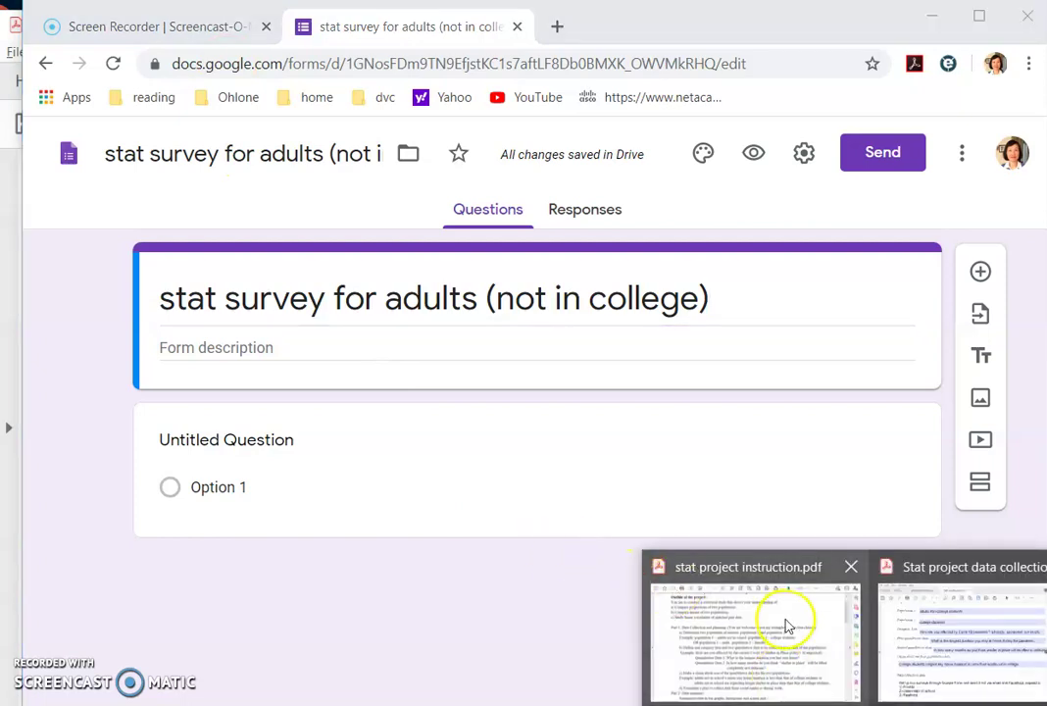
Step: Copy "How are you affected by Covid 19 pandemic?" from the plan PDF in Acrobat into Google Forms as the first question
left_click(943, 647)
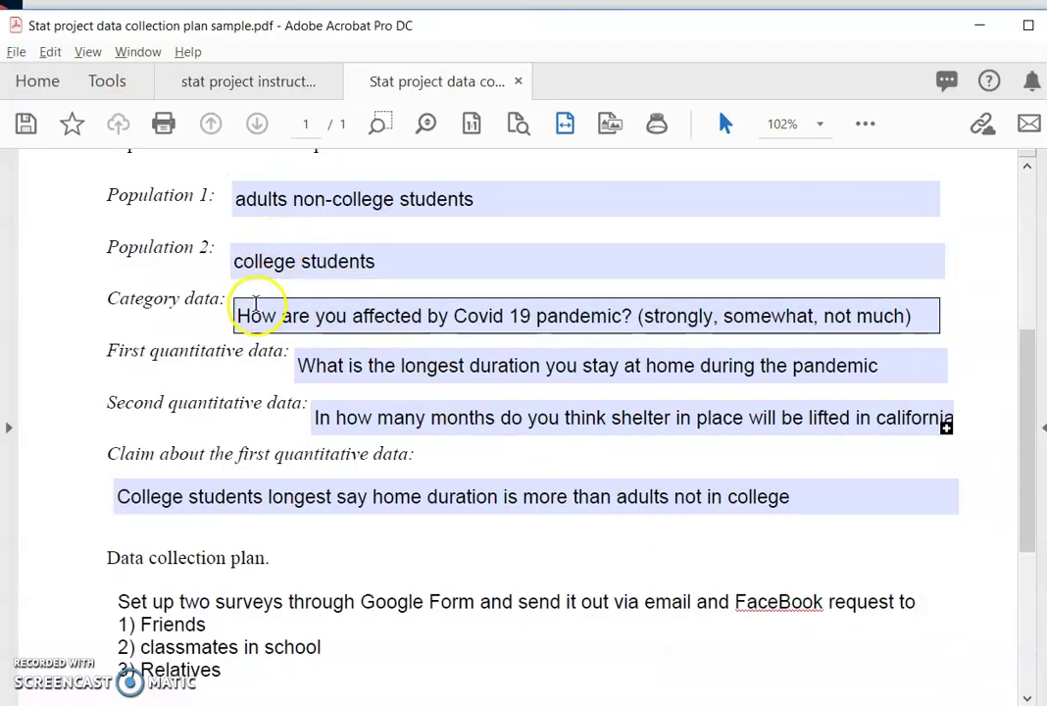
left_click_drag(239, 315, 595, 316)
right_click(635, 319)
left_click(685, 364)
key("alt+Tab")
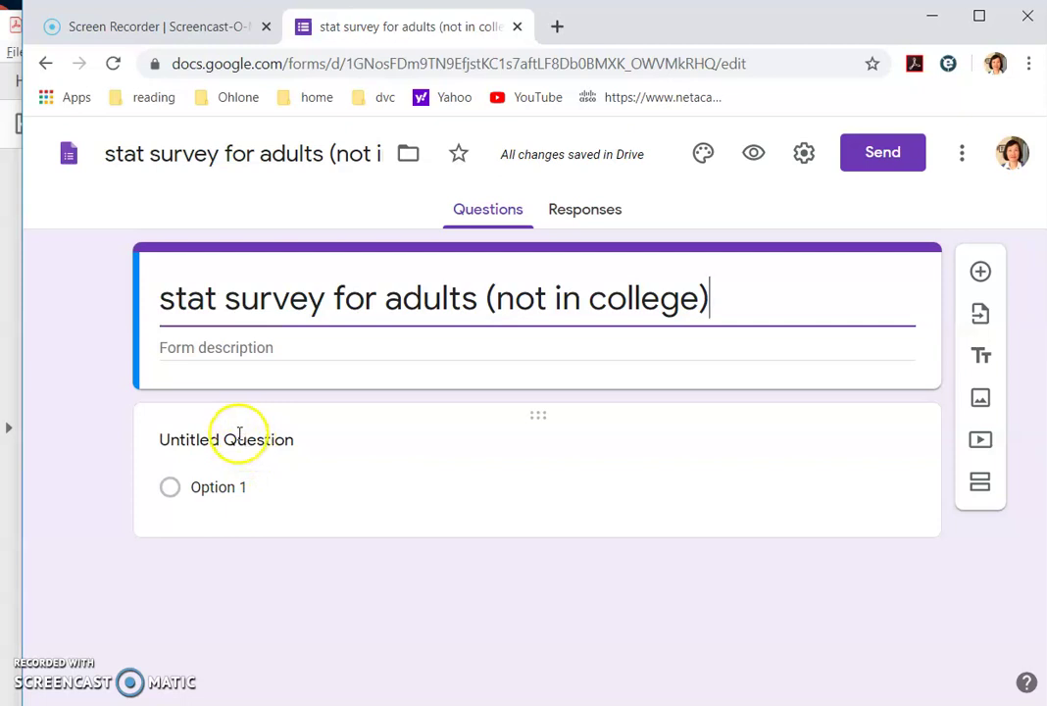
left_click(222, 439)
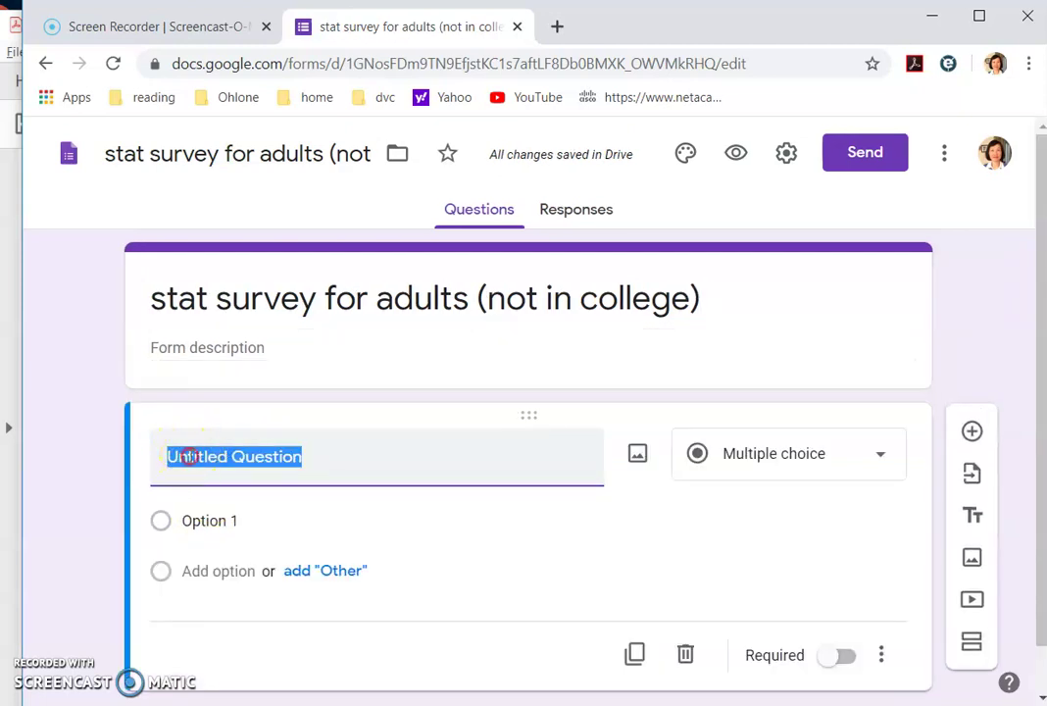
right_click(188, 456)
left_click(250, 230)
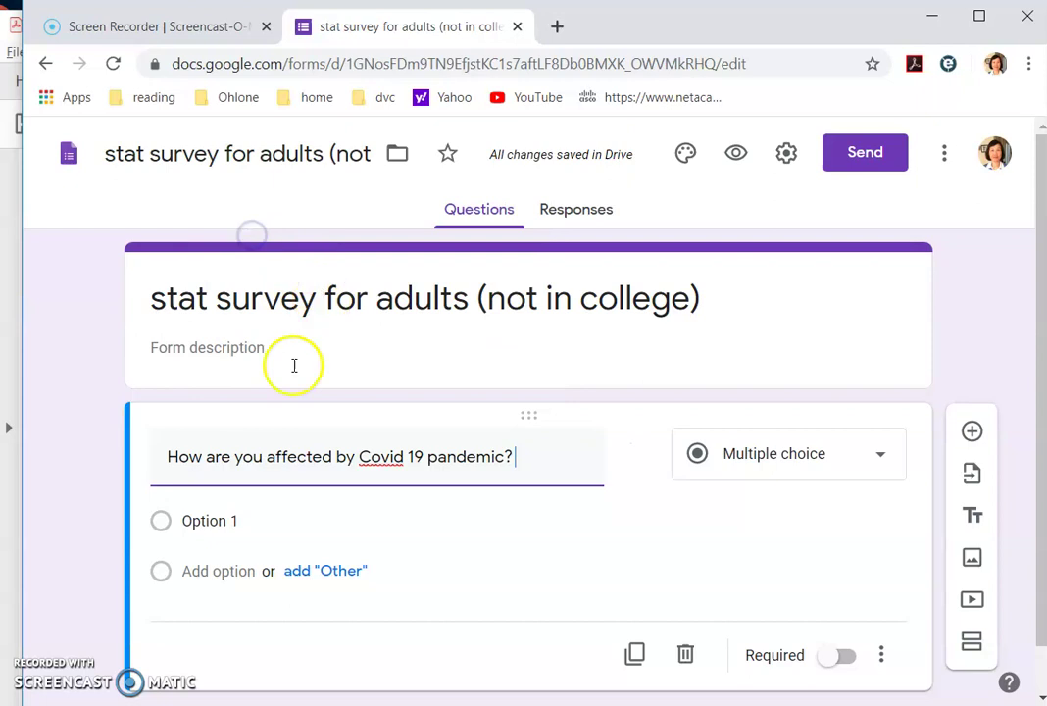
Step: Give the Covid 19 question the answer options "strongly affected", "some what" and "not much affected"
left_click(190, 521)
type("strongly")
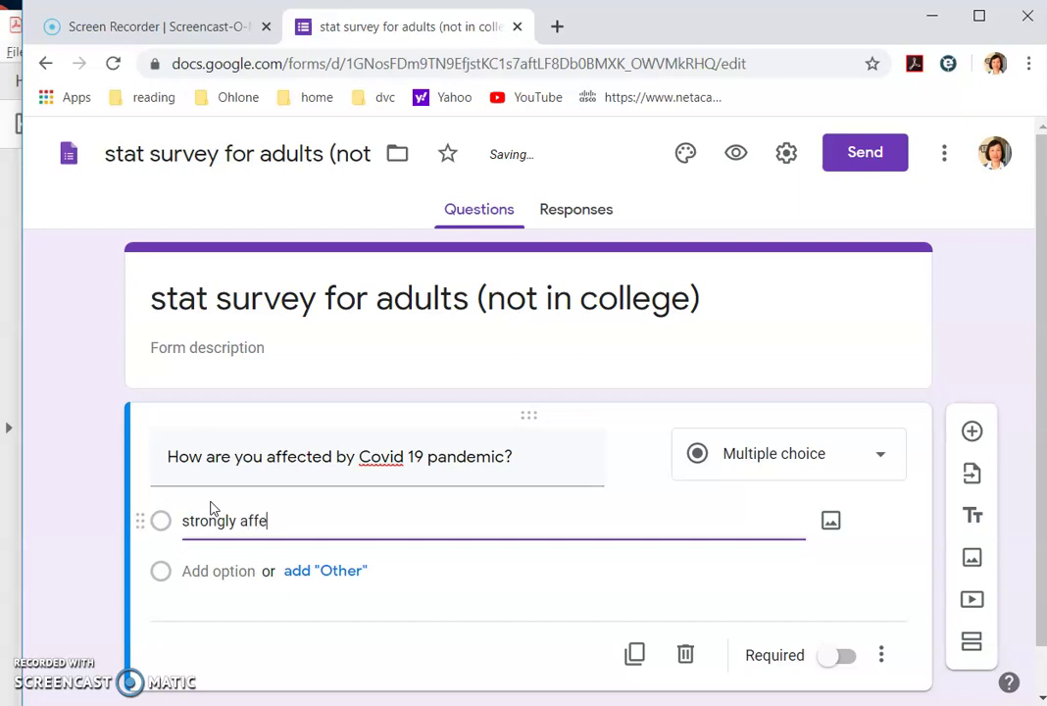
left_click(232, 569)
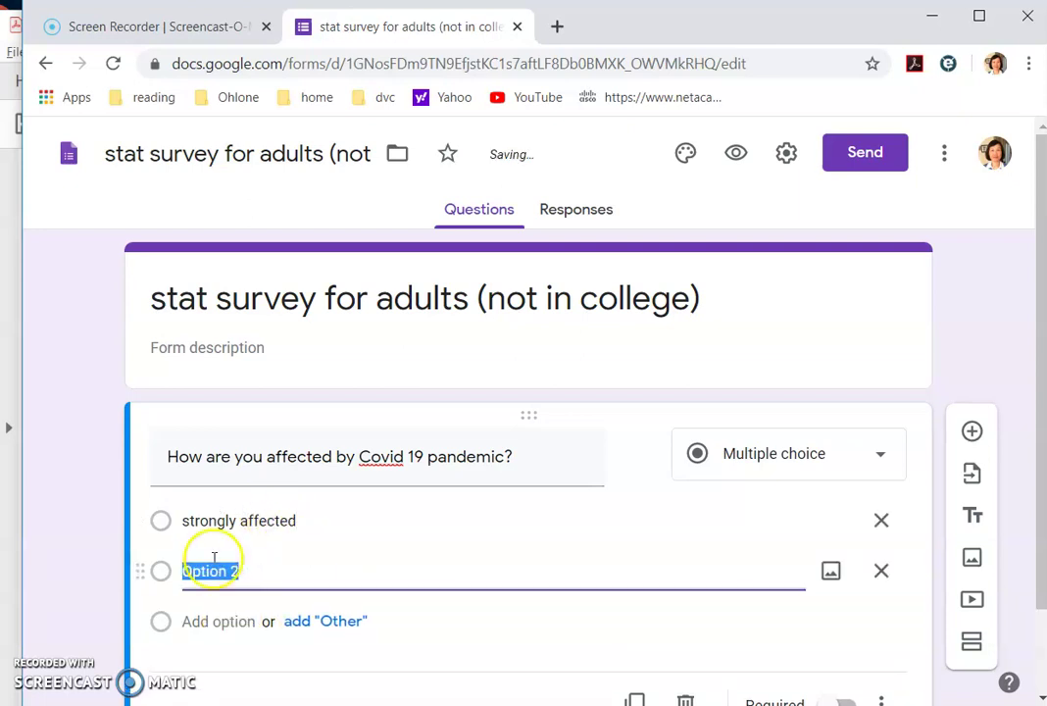
type("some what")
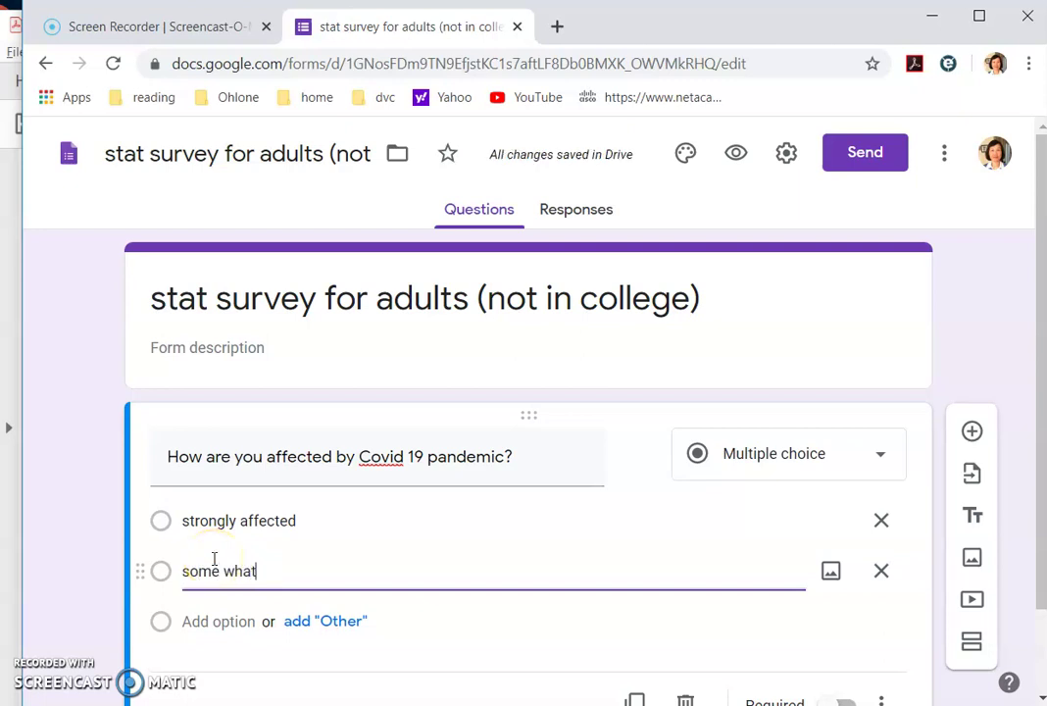
left_click(218, 622)
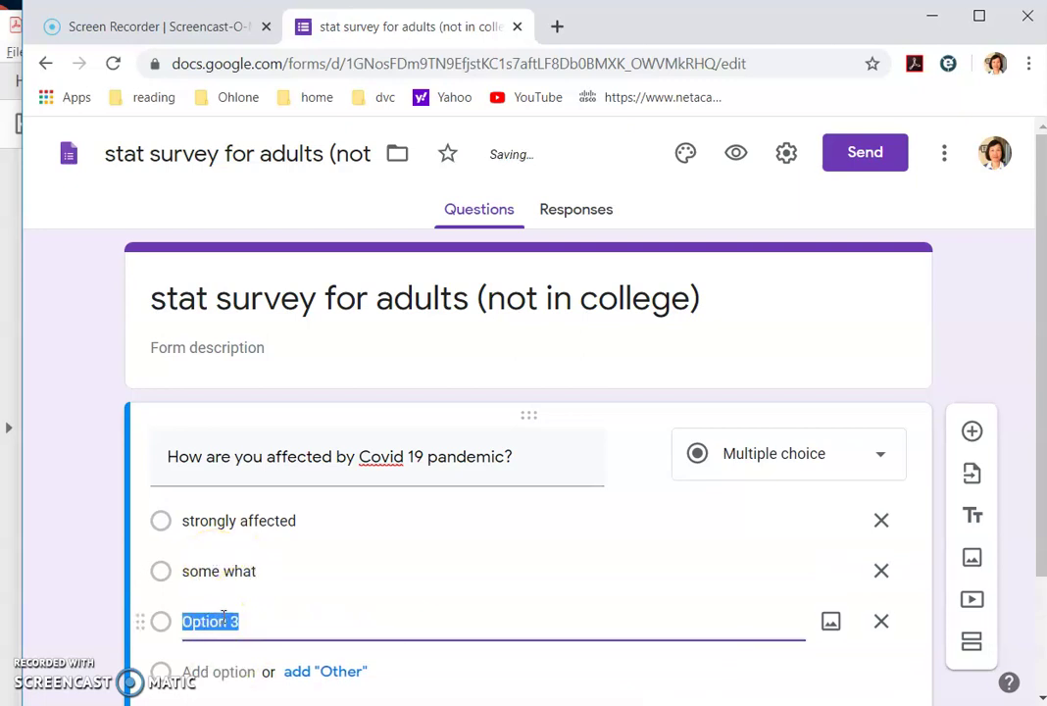
type("not much")
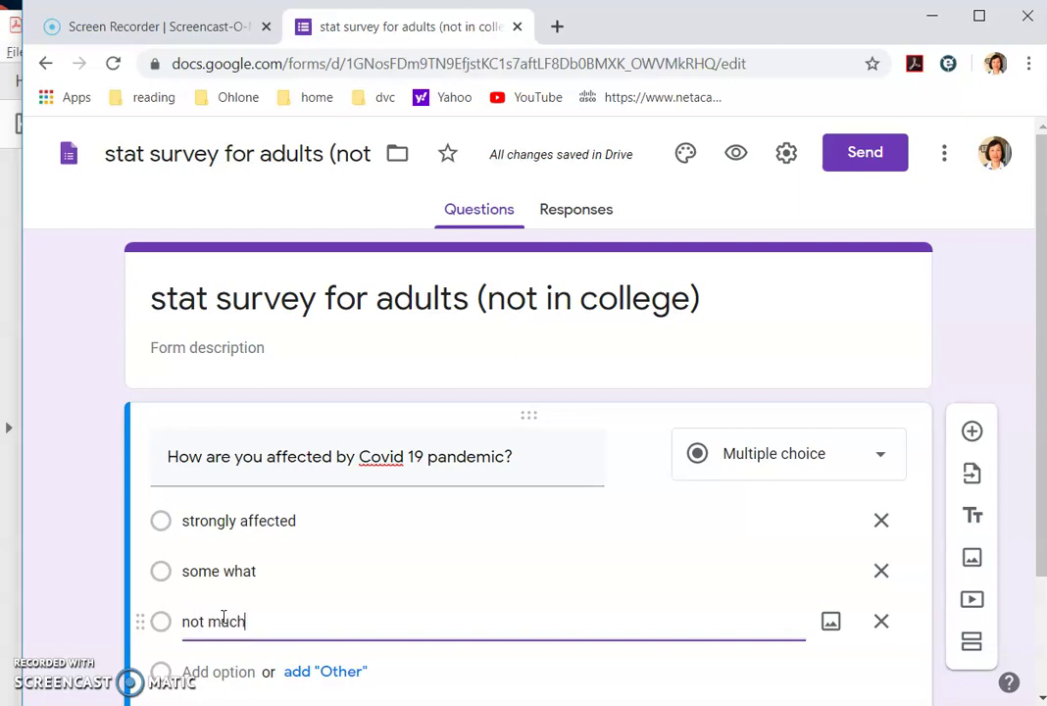
left_click(218, 563)
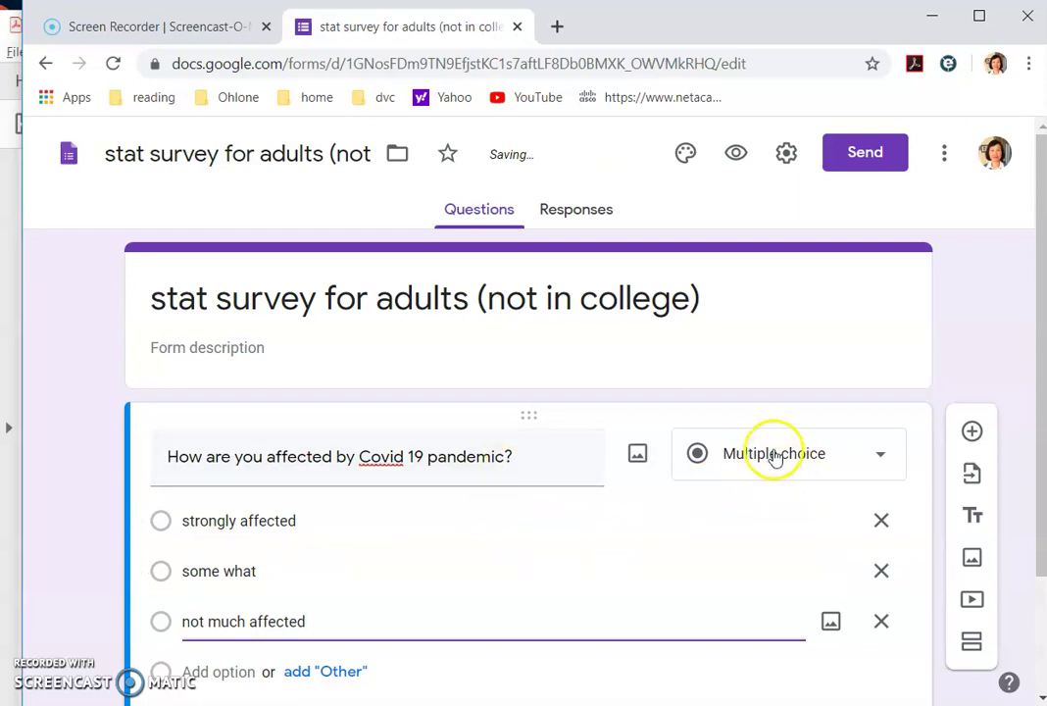
Step: Add a second question reading "What is the longest duration you stay at home during the pandemic", copied from the plan PDF in Acrobat
scroll(604, 518, "down", 2)
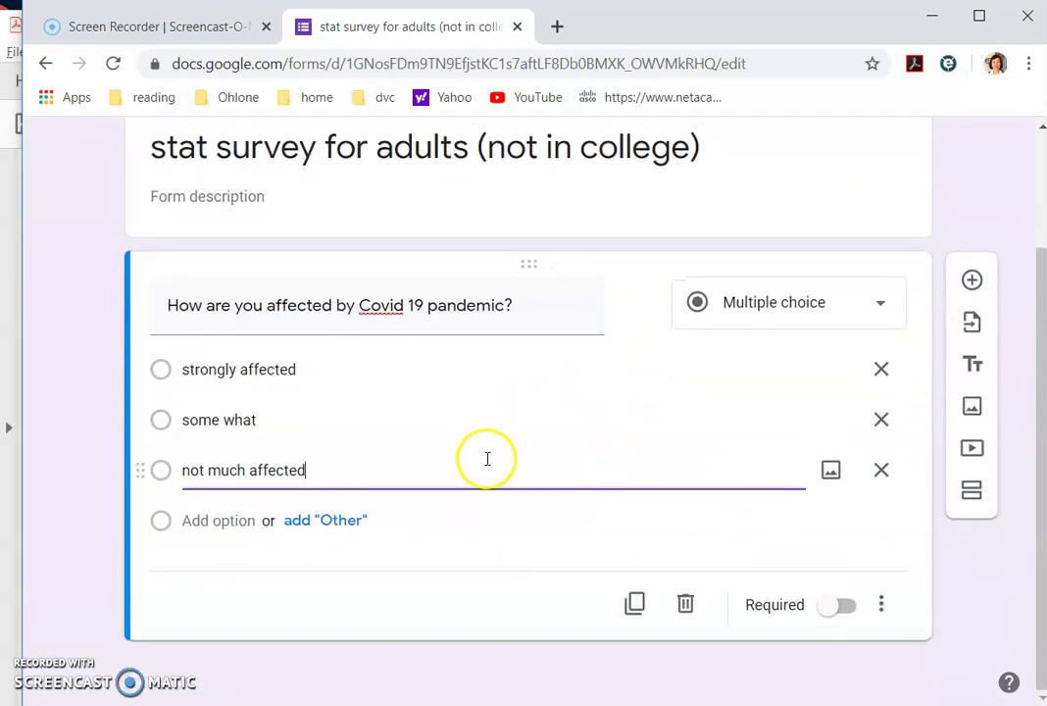
left_click(975, 282)
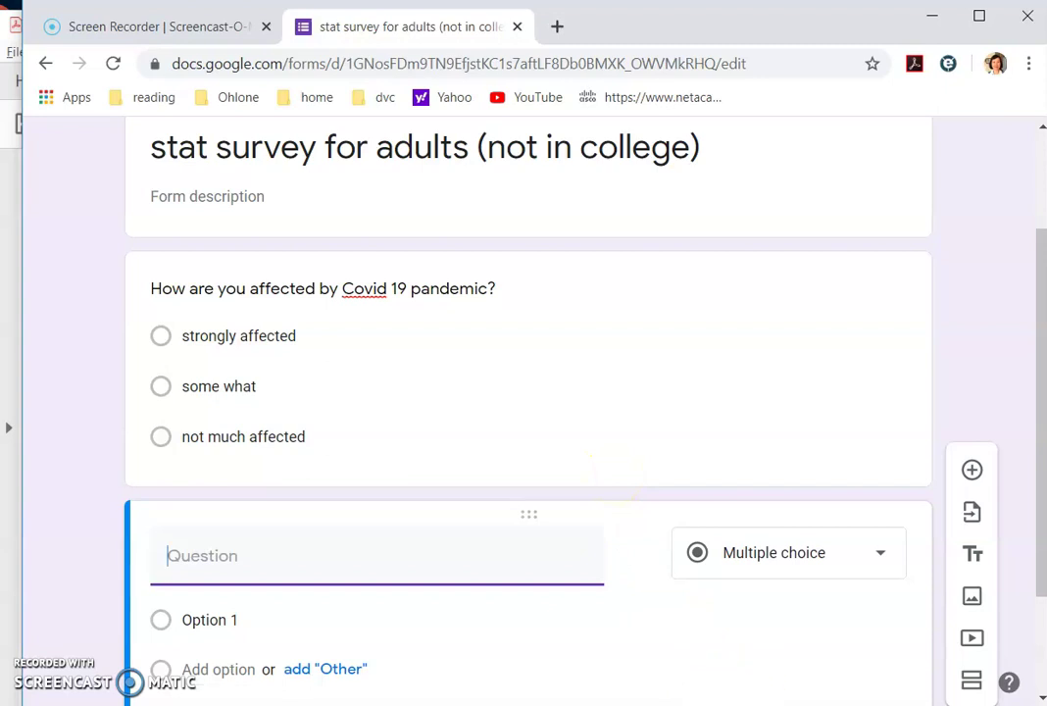
mouse_move(764, 543)
left_click(957, 655)
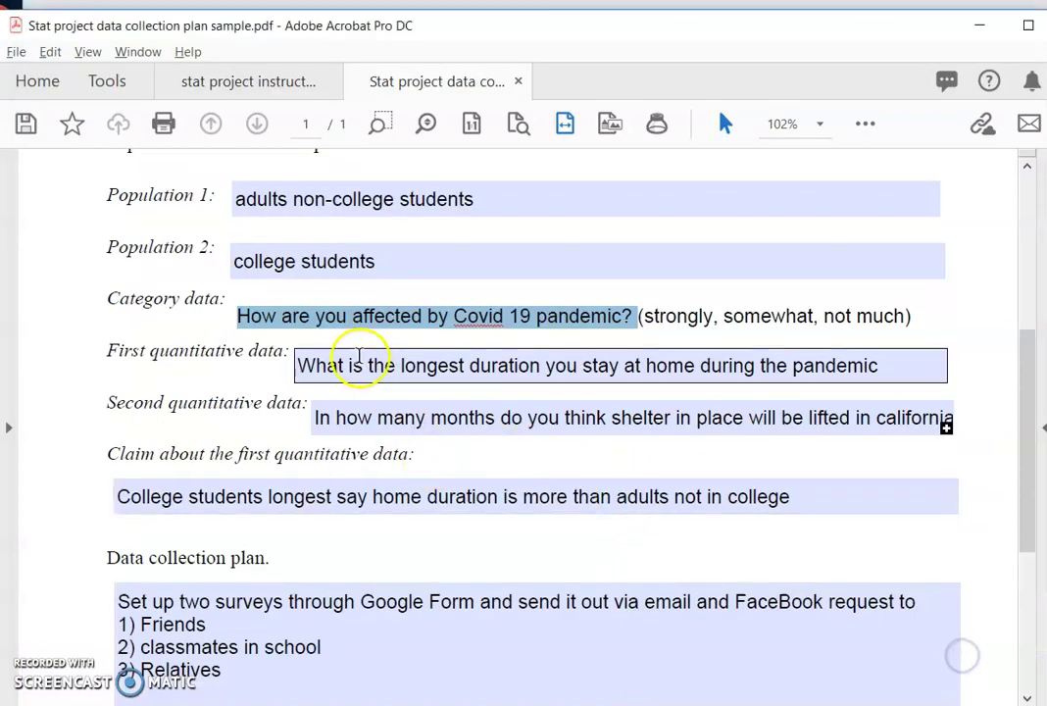
left_click_drag(289, 365, 906, 374)
right_click(806, 374)
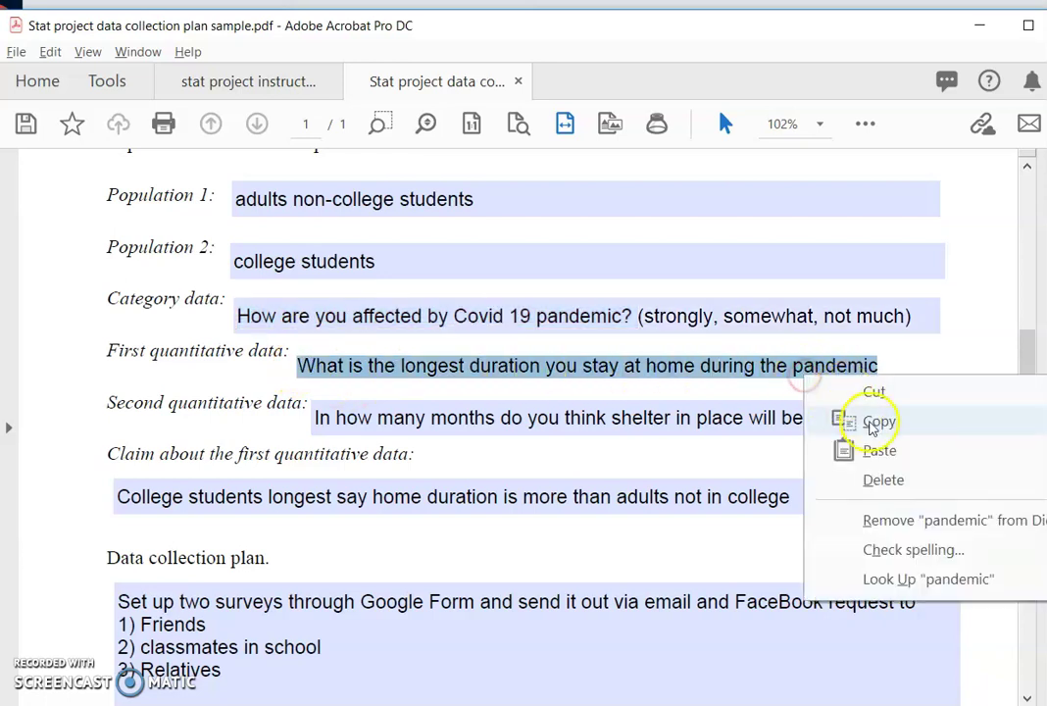
left_click(870, 423)
key("alt+Tab")
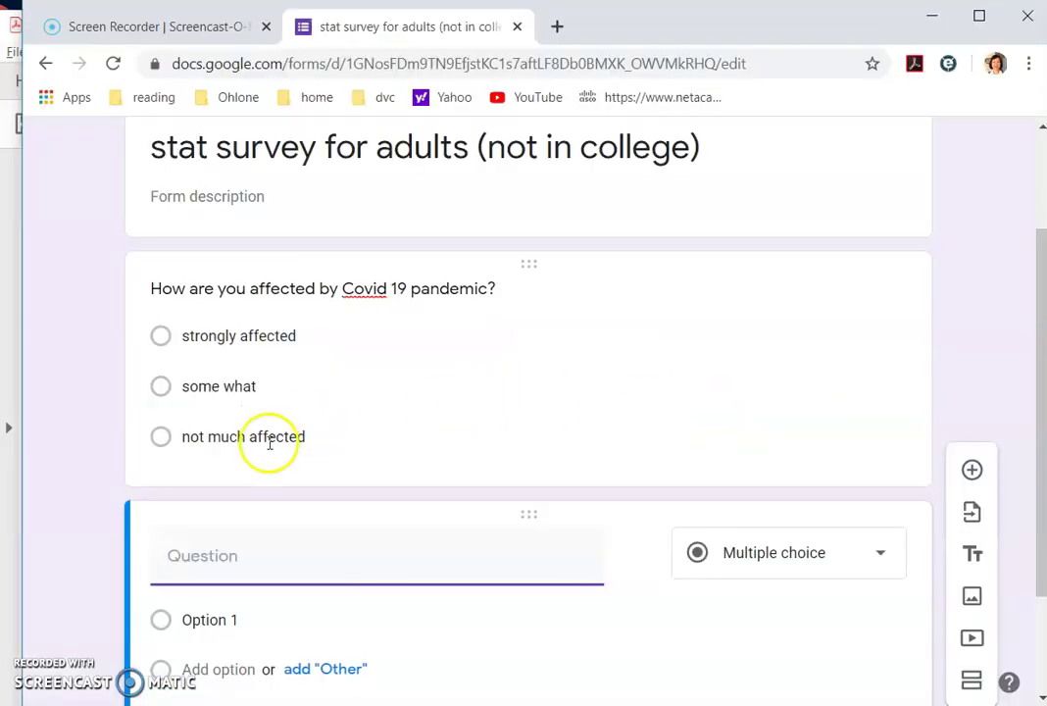
right_click(243, 565)
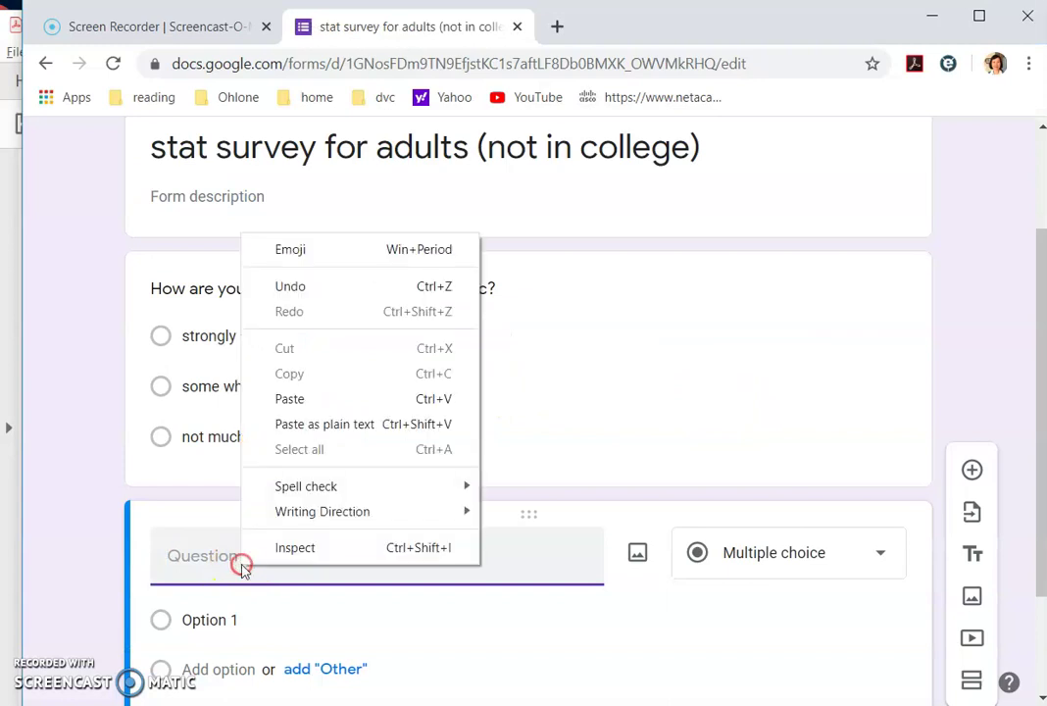
left_click(292, 394)
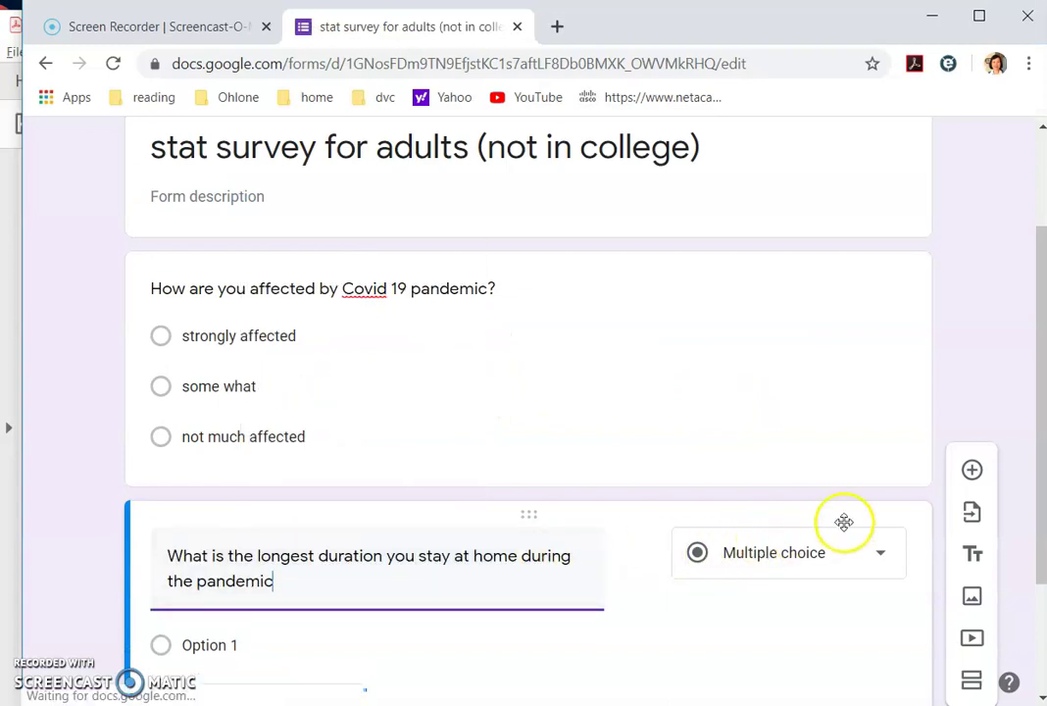
Step: Change the answer type of the longest stay-at-home duration question to Short answer
scroll(813, 509, "down", 2)
left_click(879, 387)
left_click(816, 175)
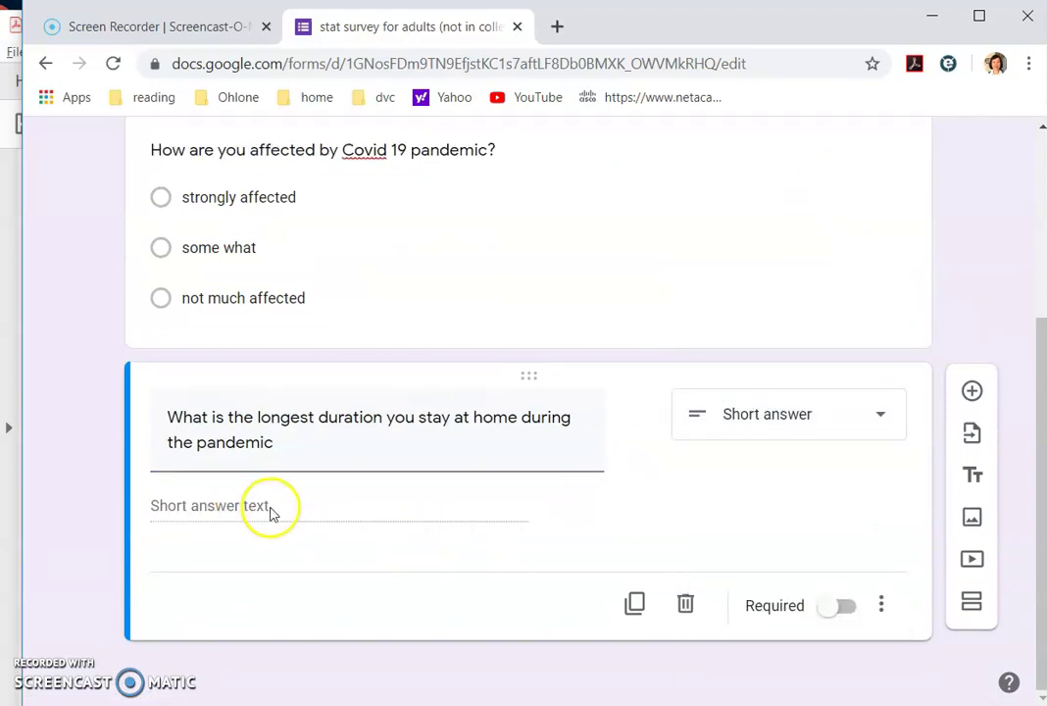
Step: Validate the duration question's response as a number greater than or equal to 0 and end its text with a question mark
left_click(882, 607)
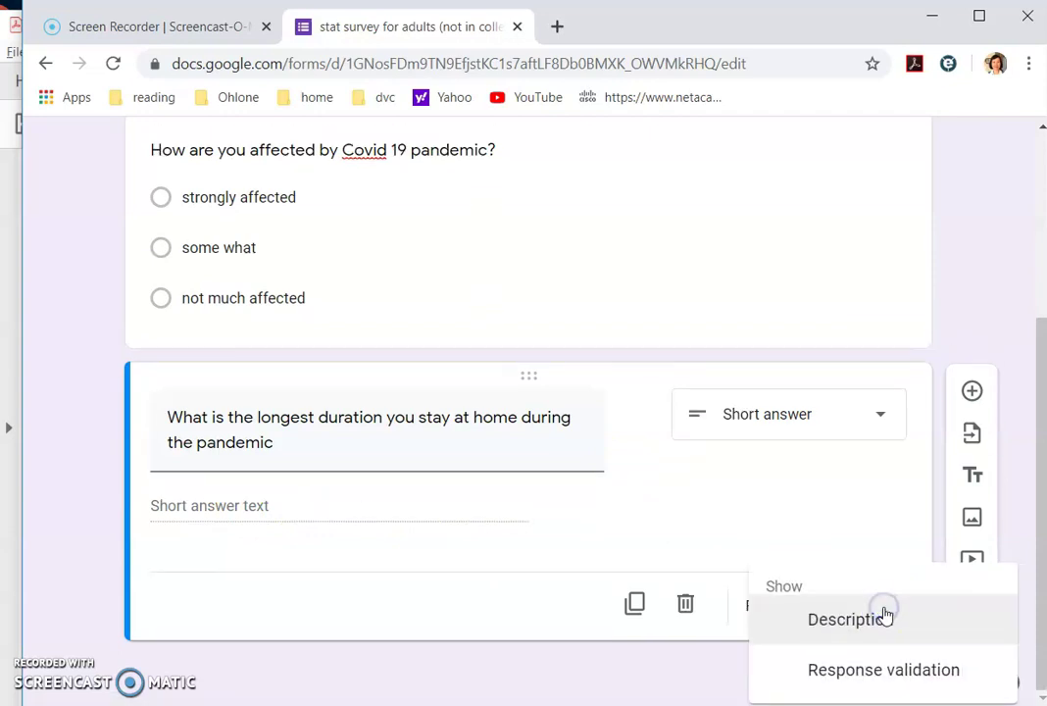
left_click(872, 671)
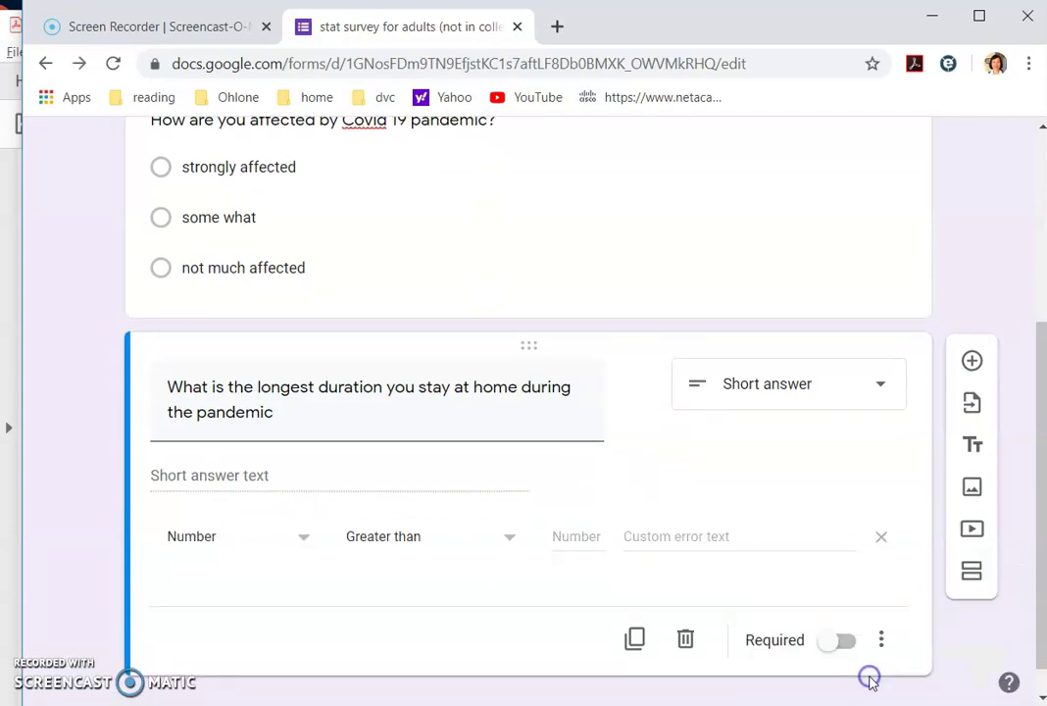
left_click(309, 537)
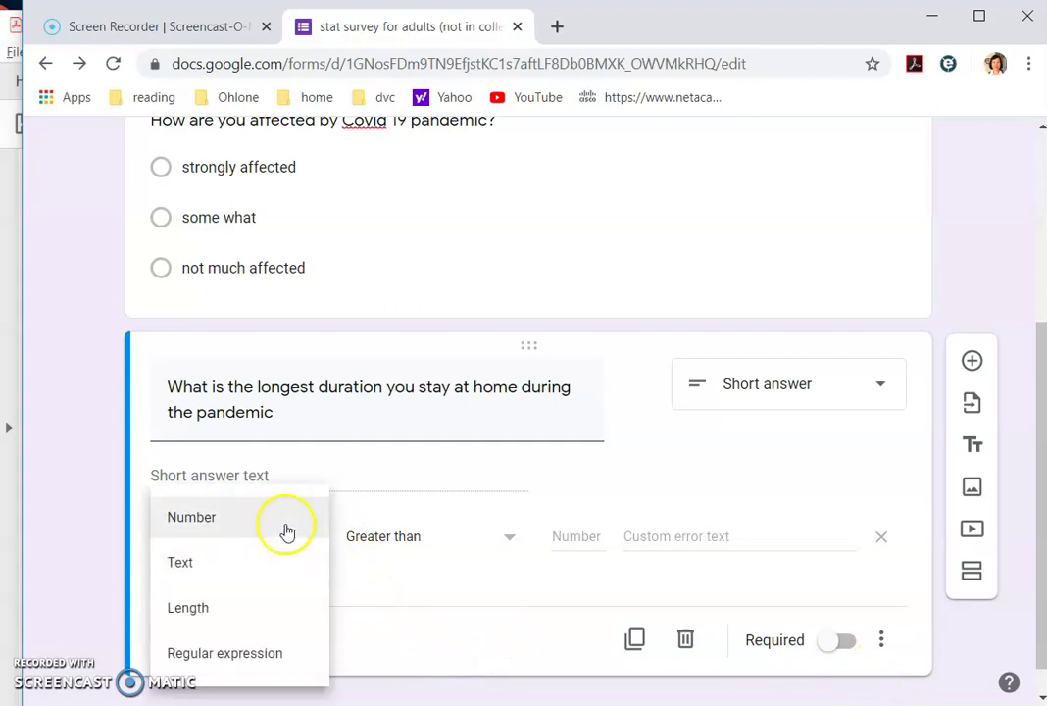
left_click(284, 527)
left_click(508, 537)
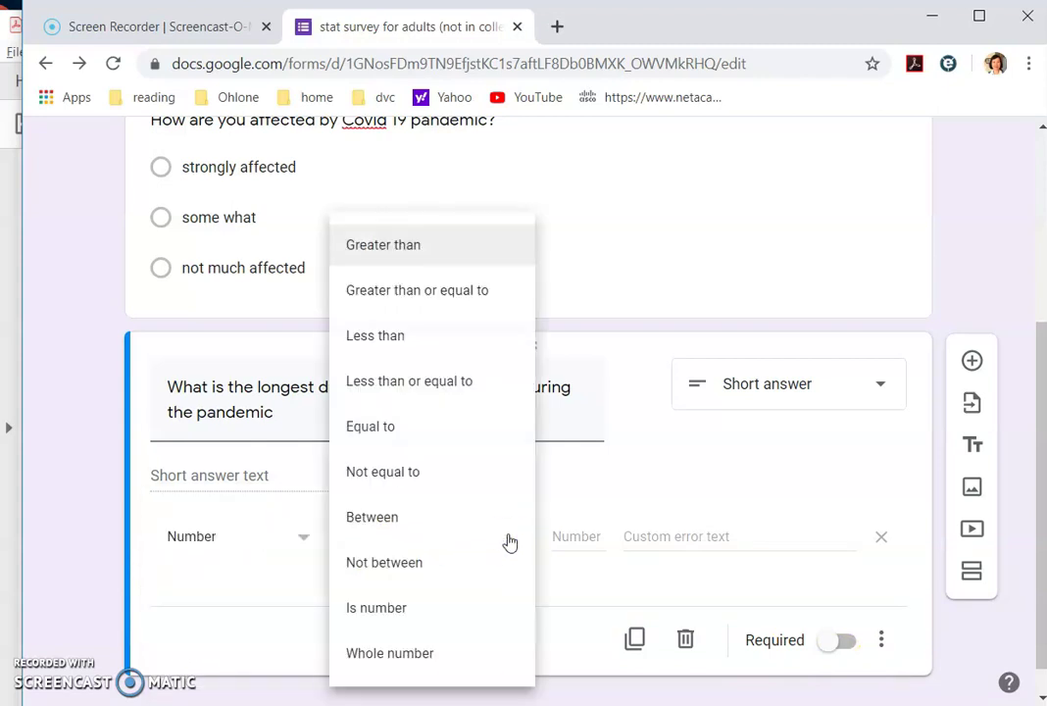
left_click(489, 307)
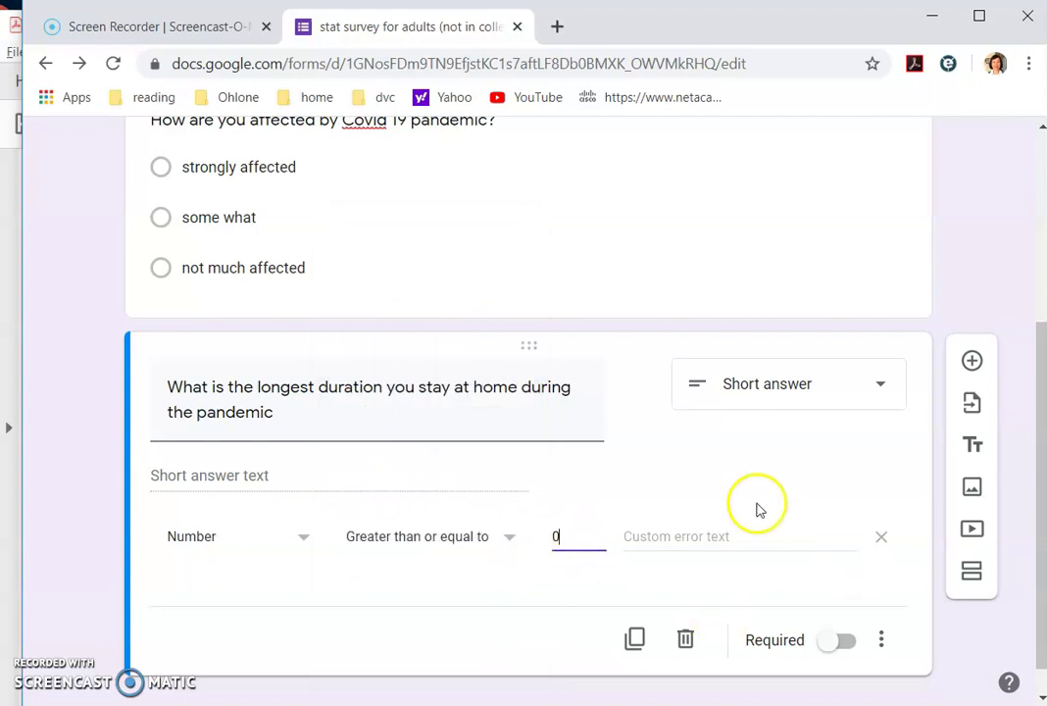
triple_click(306, 414)
left_click(298, 419)
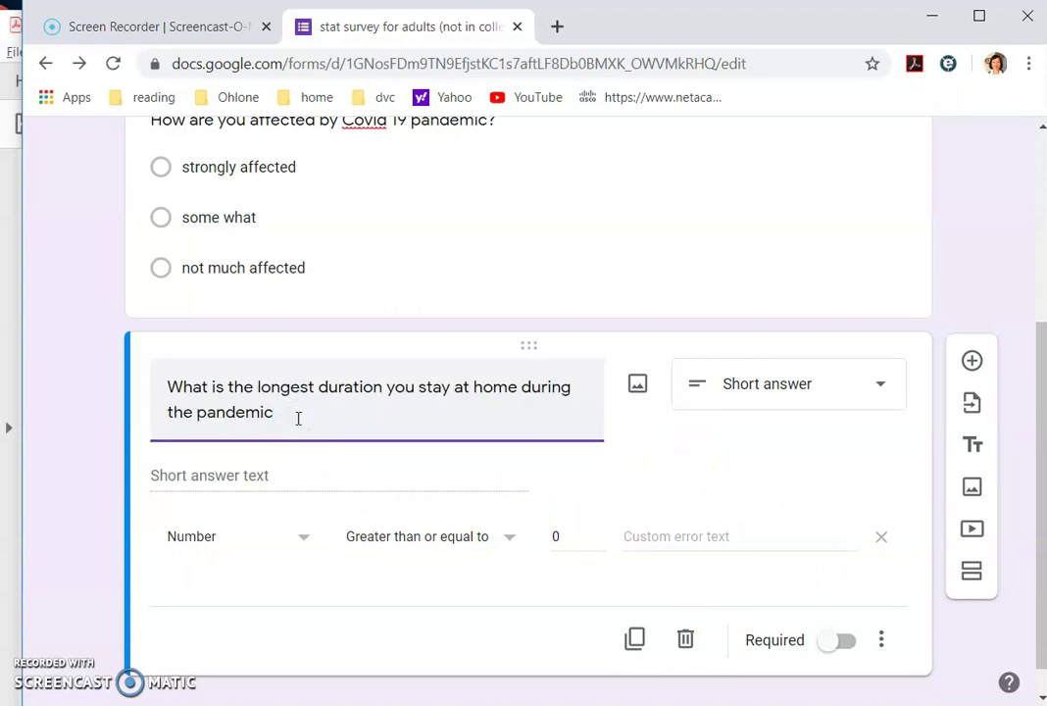
Step: Add another question, copy the second quantitative data question from the plan PDF in Acrobat, and return to Google Forms in Chrome
left_click(972, 361)
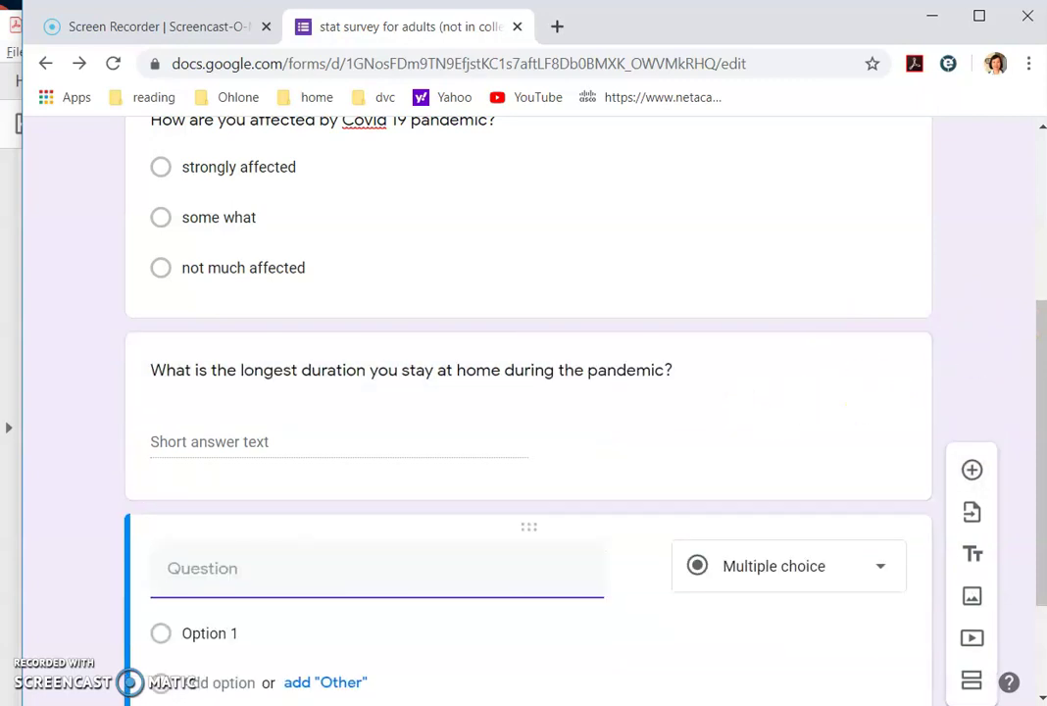
mouse_move(759, 643)
left_click(864, 617)
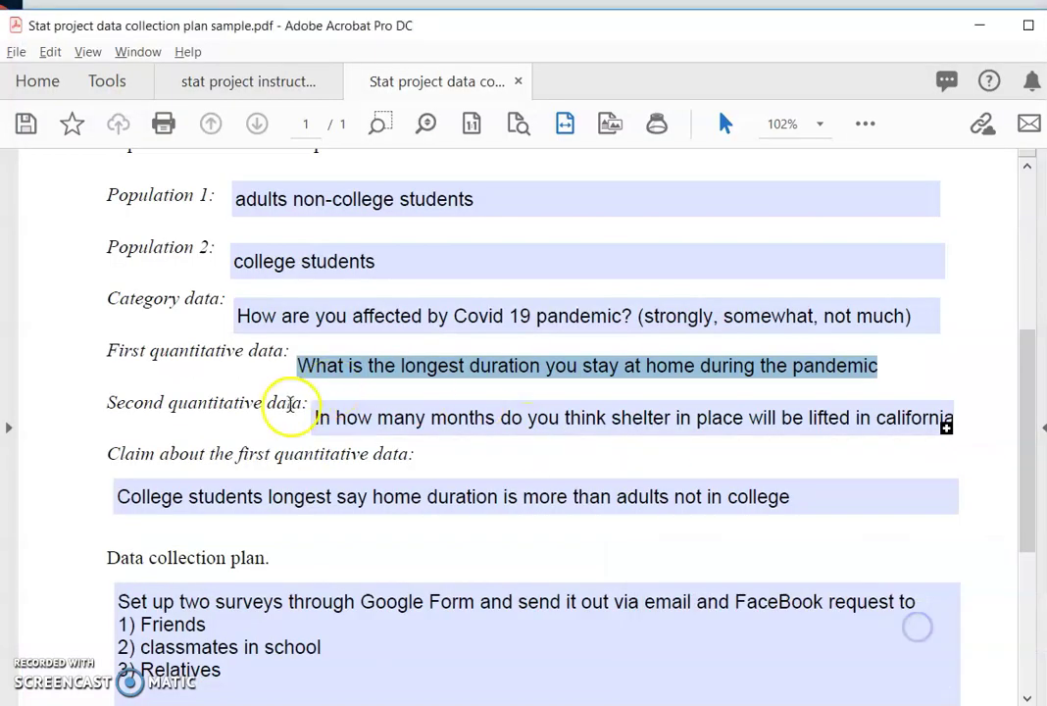
left_click_drag(313, 418, 973, 415)
right_click(889, 417)
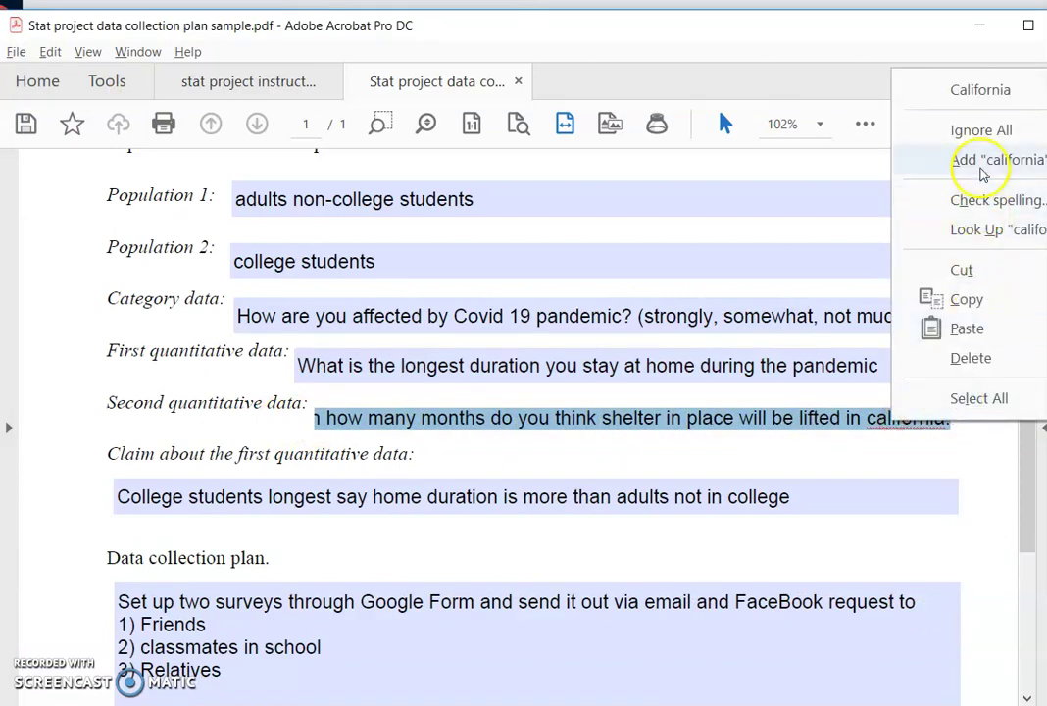
left_click(980, 302)
key("alt+Tab")
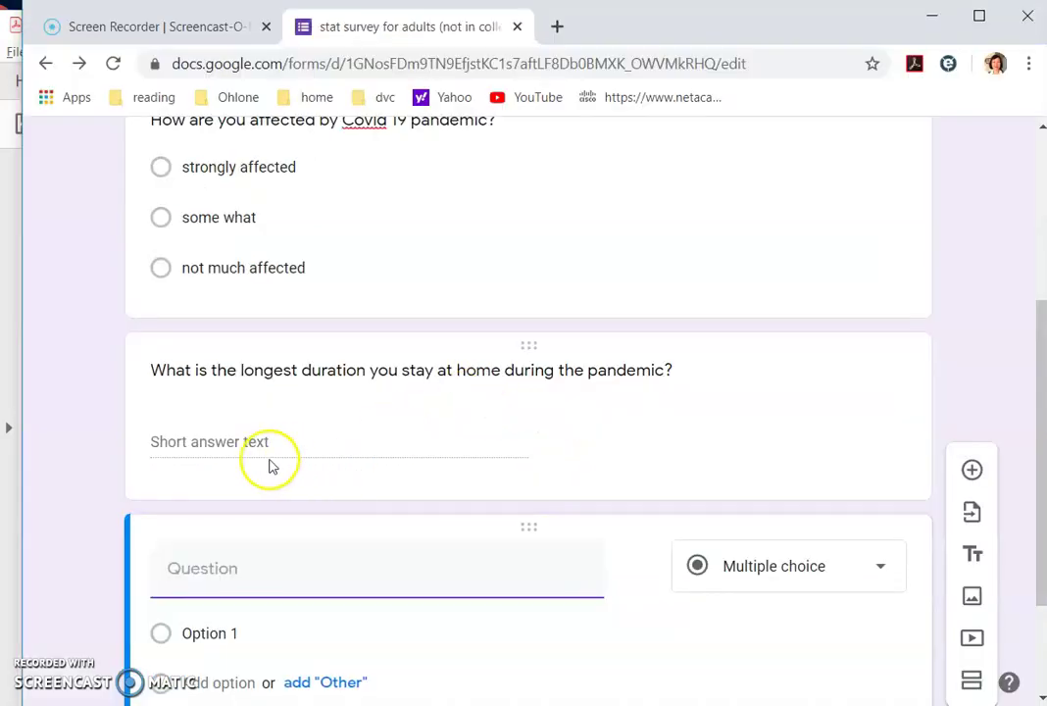
left_click(285, 560)
scroll(284, 563, "down", 2)
scroll(311, 436, "up", 4)
scroll(311, 438, "down", 4)
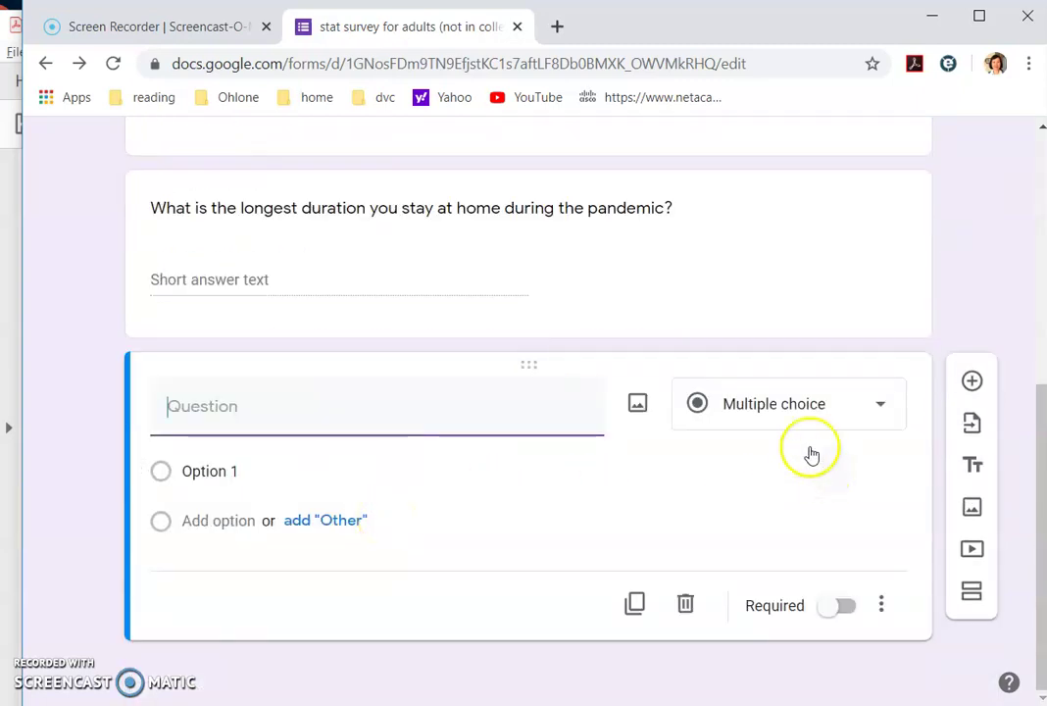
scroll(806, 390, "up", 6)
scroll(806, 394, "down", 5)
scroll(805, 402, "down", 1)
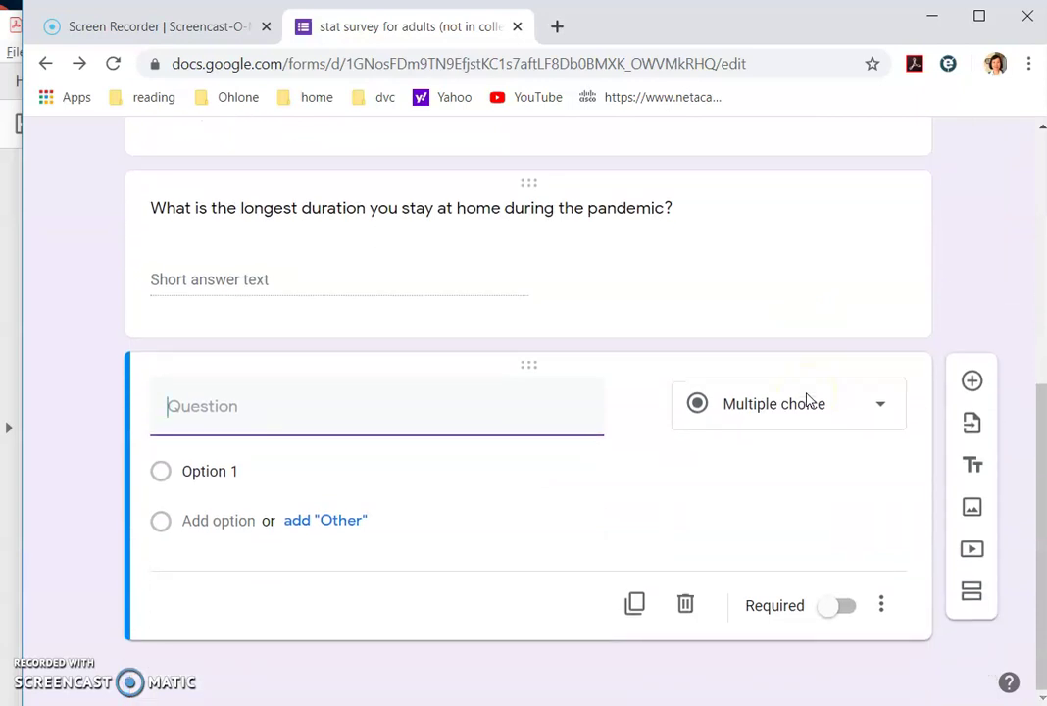
Step: Add one more question below the blank one and paste the copied shelter in place question as its text
left_click(971, 381)
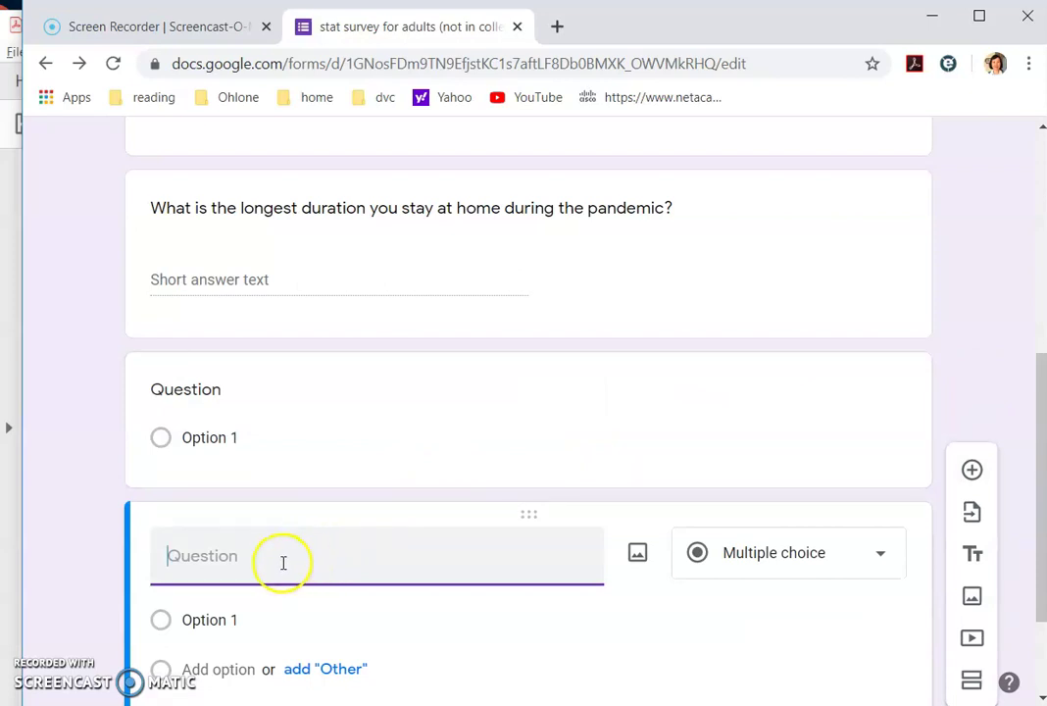
right_click(282, 562)
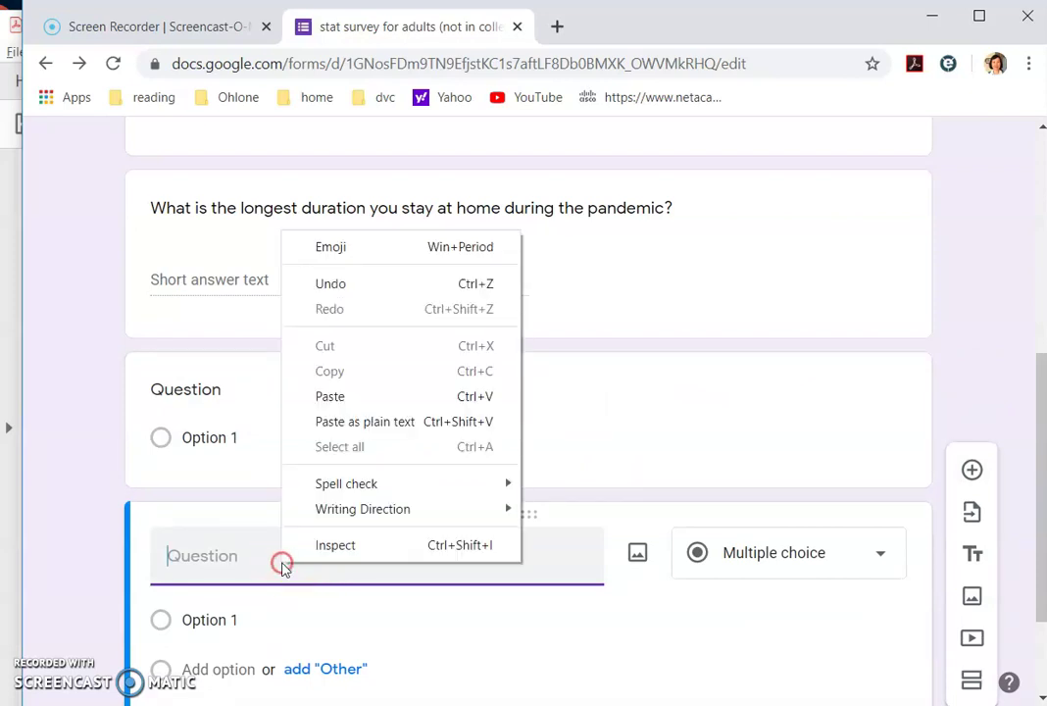
left_click(337, 400)
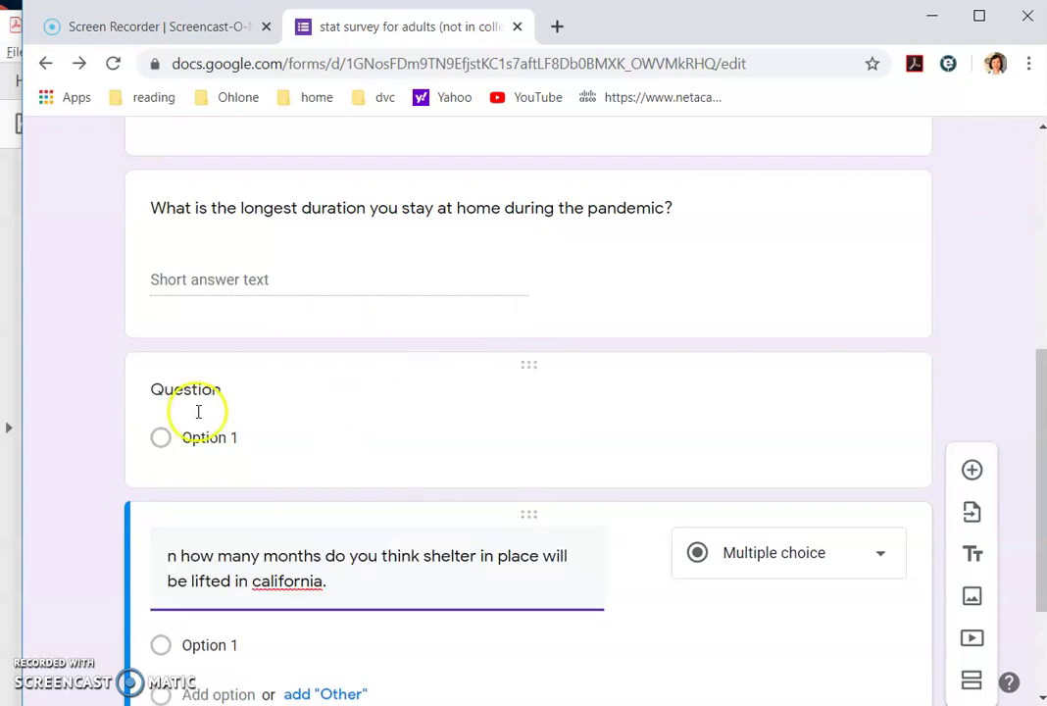
Step: Delete the blank question between the duration question and the shelter in place question
left_click(318, 376)
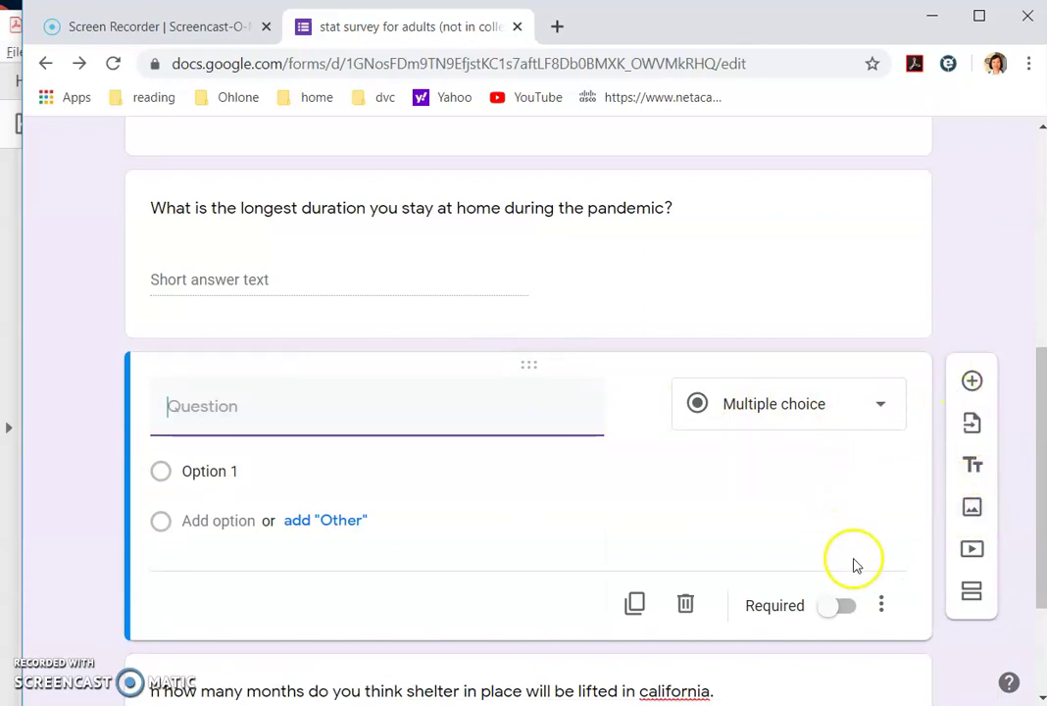
left_click(881, 605)
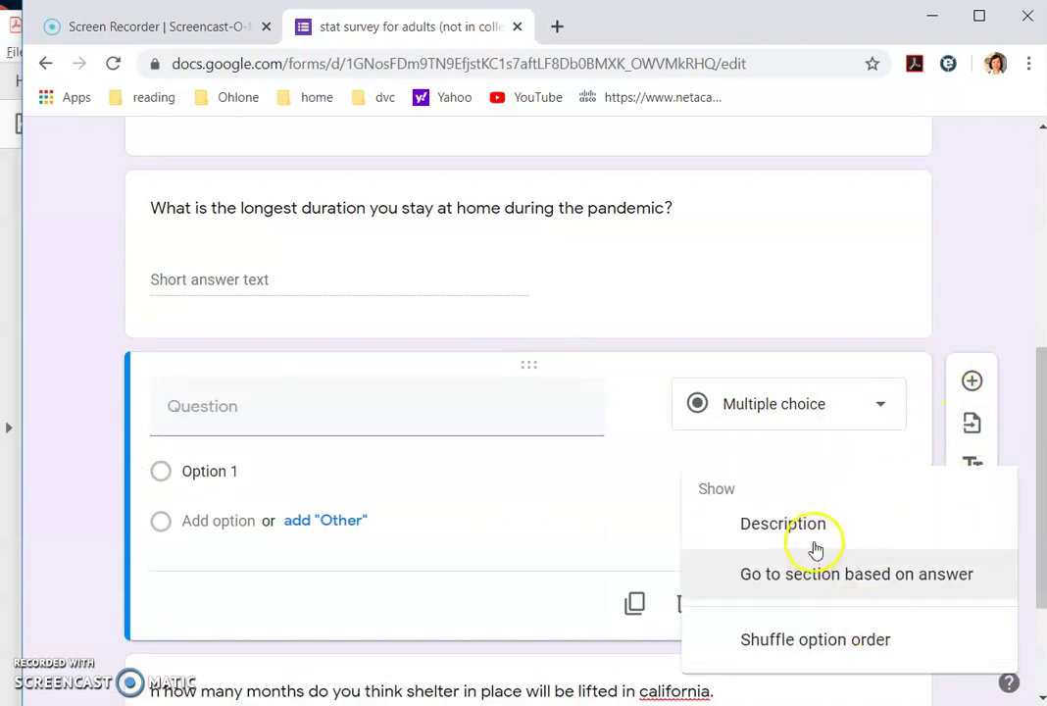
left_click(859, 408)
scroll(613, 434, "down", 3)
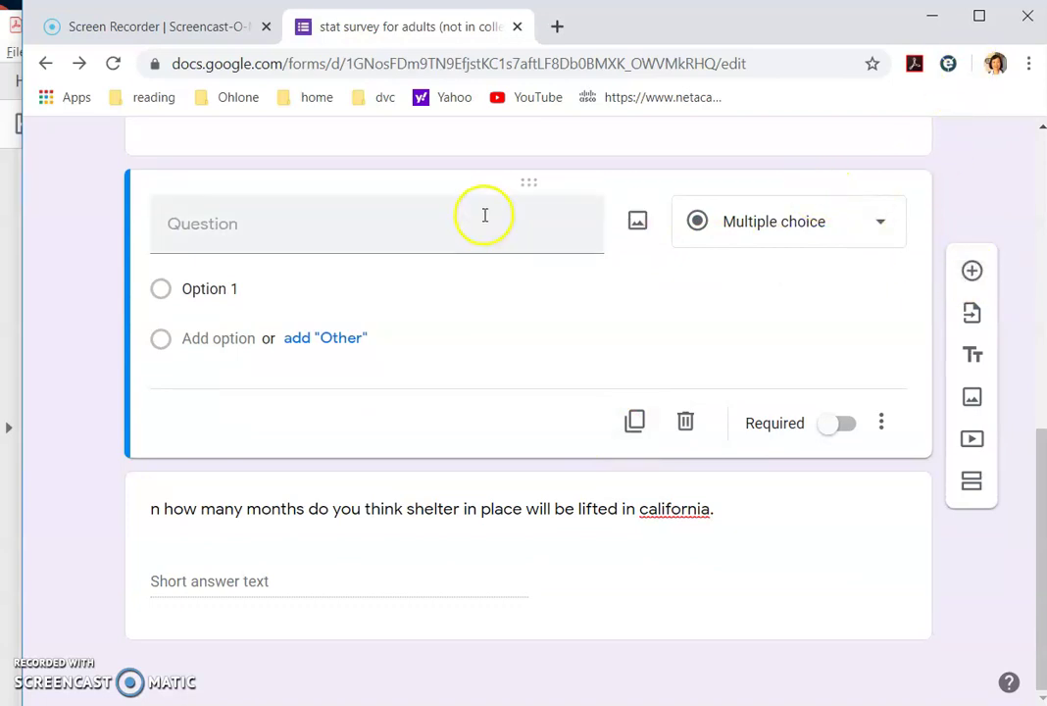
left_click(685, 421)
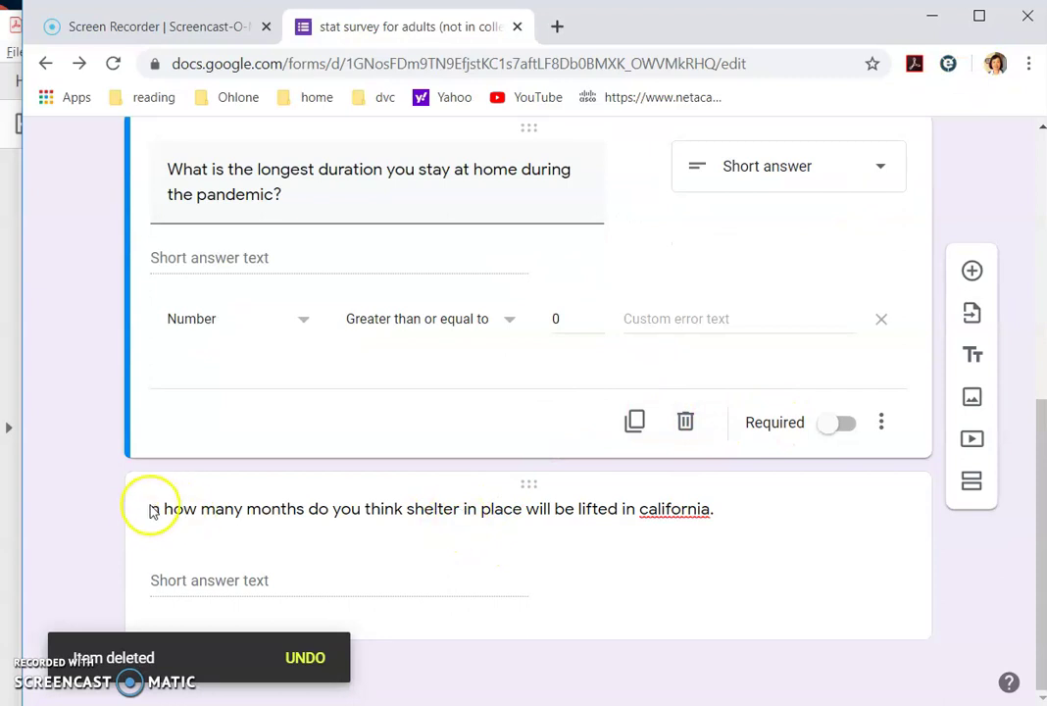
Step: Correct the last question to read "In how many months do you think shelter in place will be lifted in california?"
left_click(197, 503)
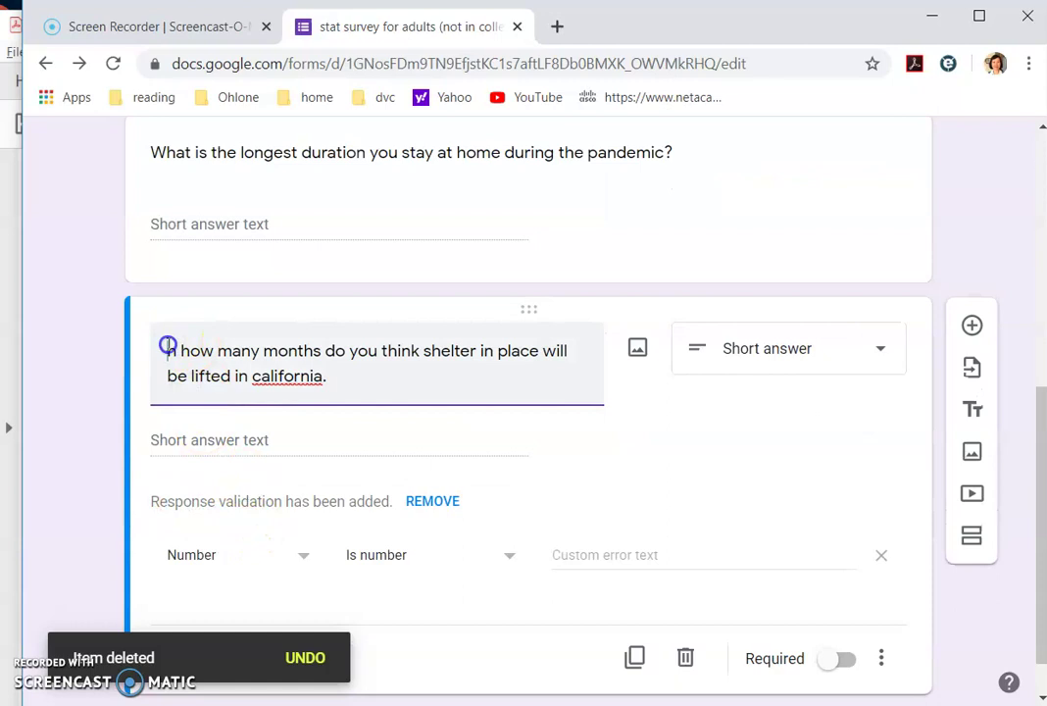
type("In")
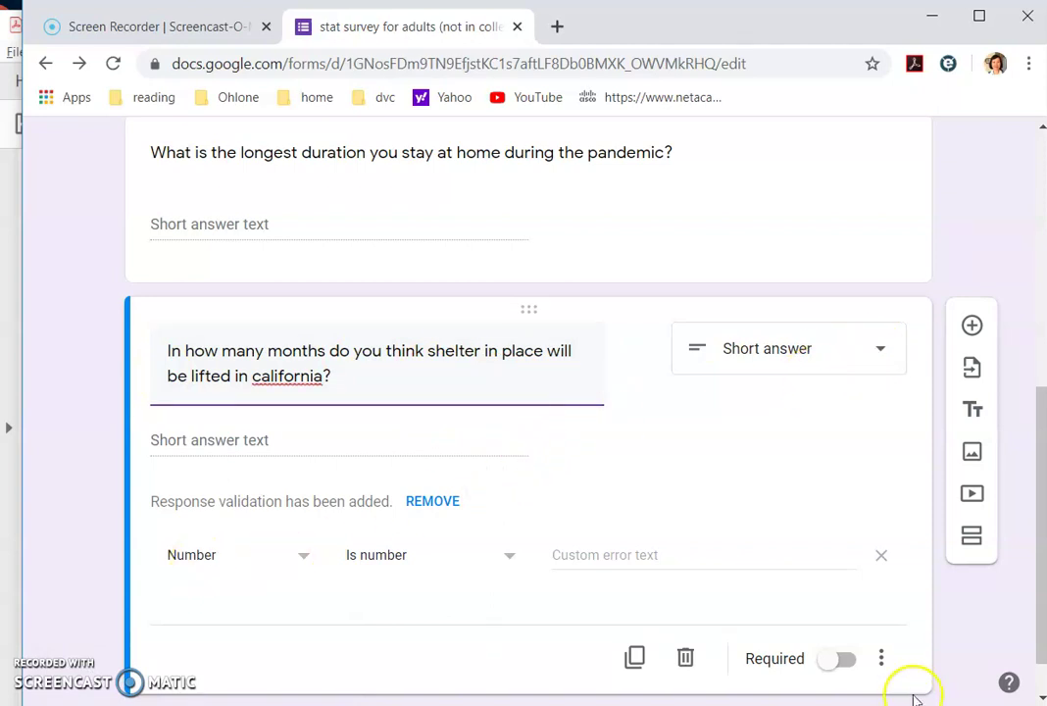
Step: Restrict the shelter in place question's answer to a number greater than 0 and make the question required
left_click(879, 661)
left_click(840, 642)
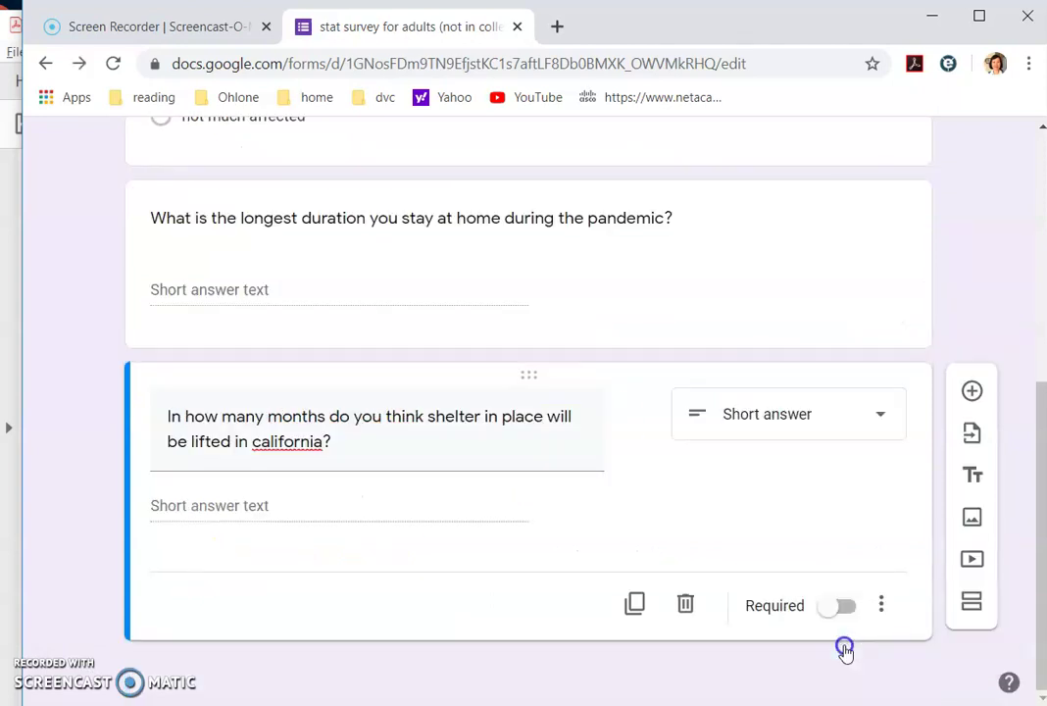
left_click(888, 607)
left_click(864, 671)
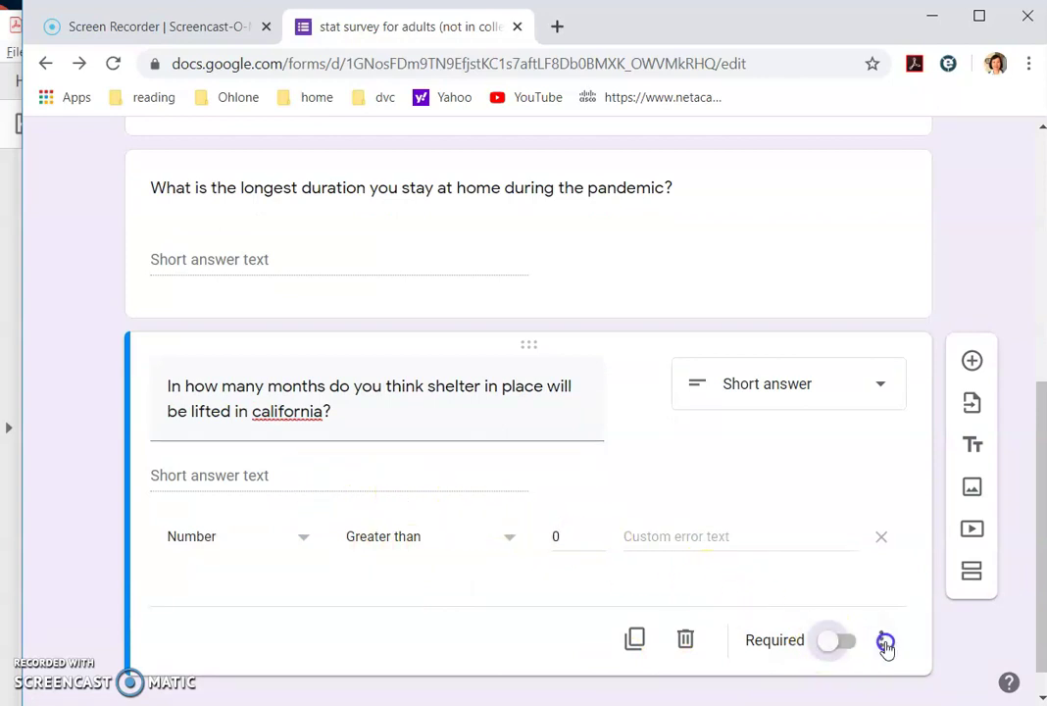
Step: Make both the longest duration at home question and the Covid 19 question required
scroll(877, 422, "up", 2)
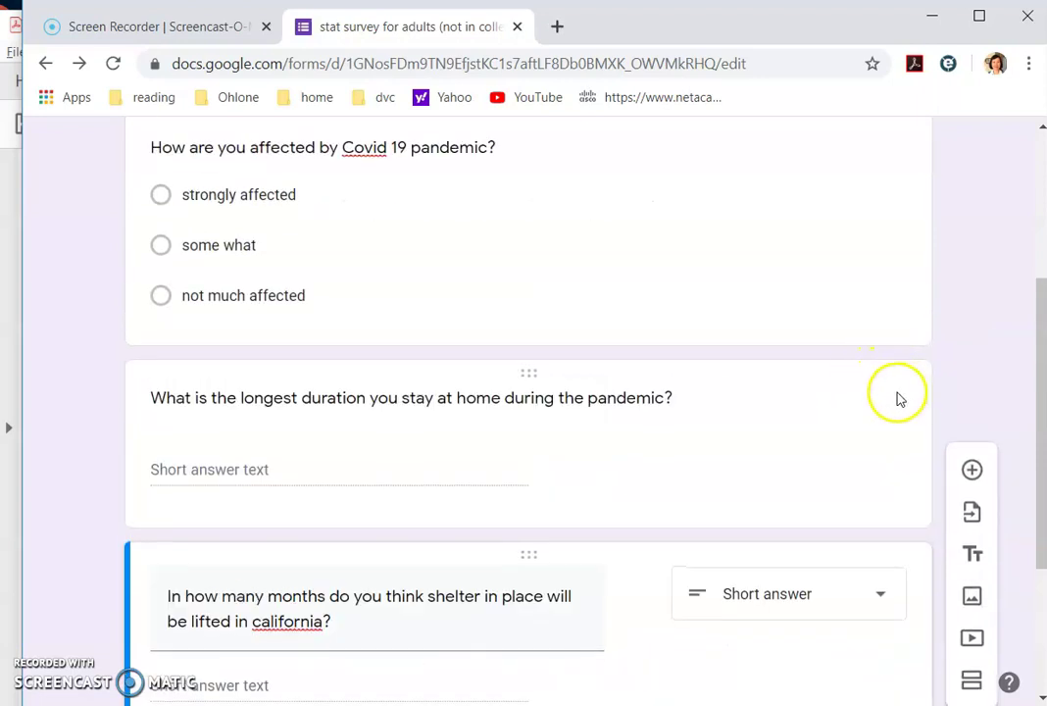
left_click(552, 480)
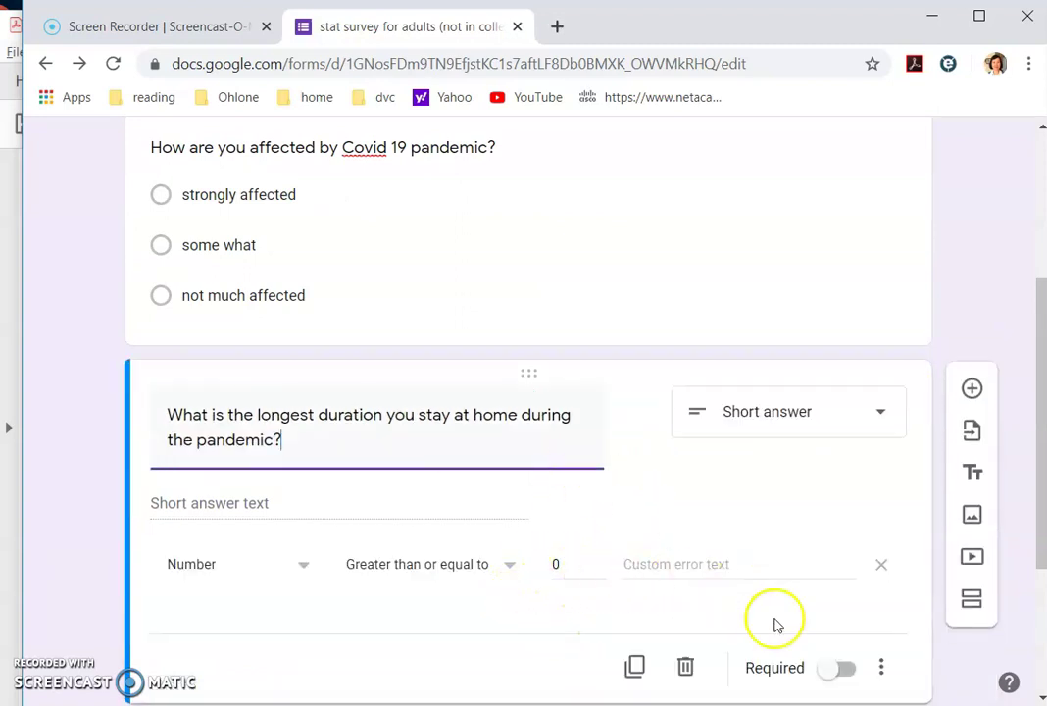
left_click(848, 668)
scroll(836, 390, "up", 5)
left_click(744, 585)
scroll(771, 596, "down", 2)
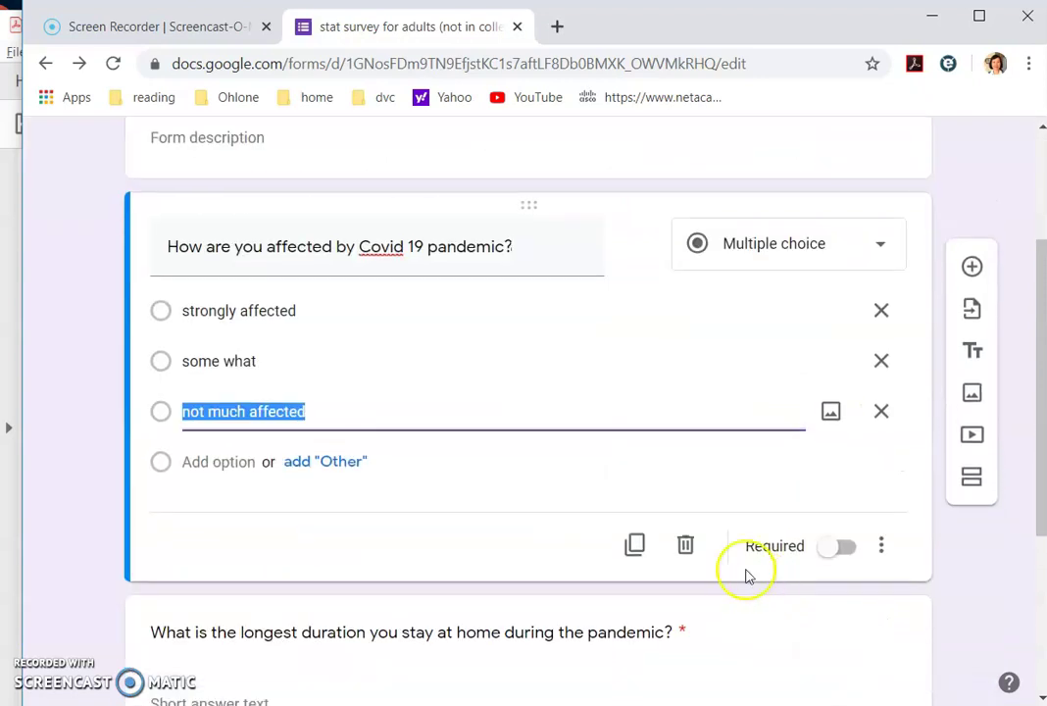
left_click(849, 552)
scroll(731, 366, "up", 2)
Step: Edit the last question's ending to read "be lifted completely in California?"
scroll(745, 500, "down", 5)
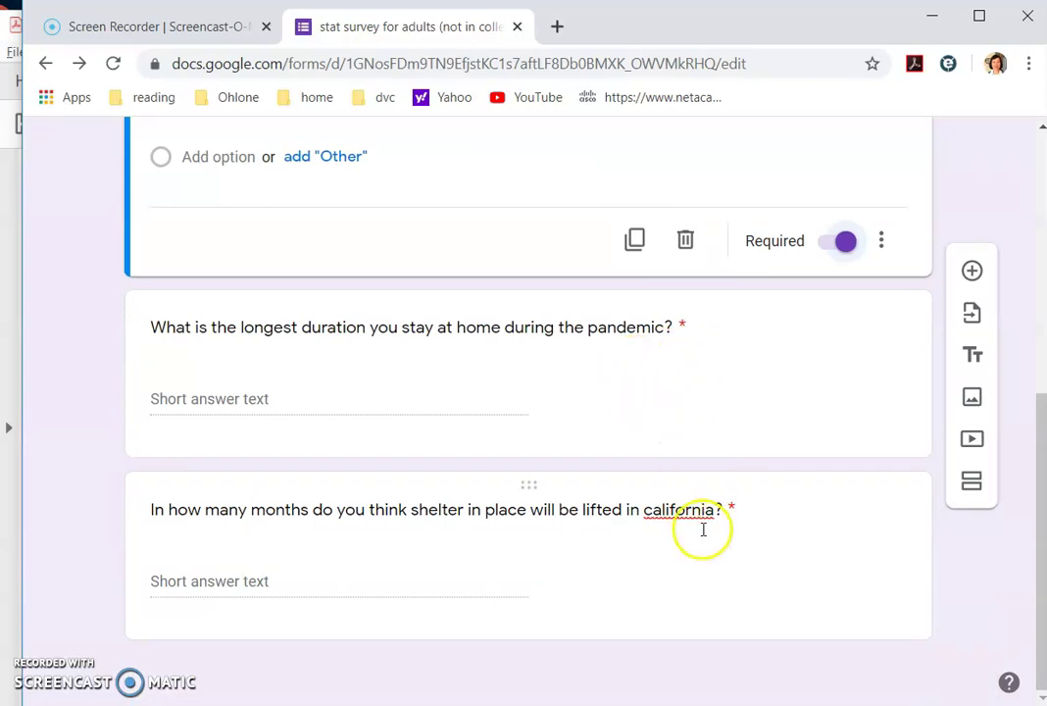
left_click(650, 506)
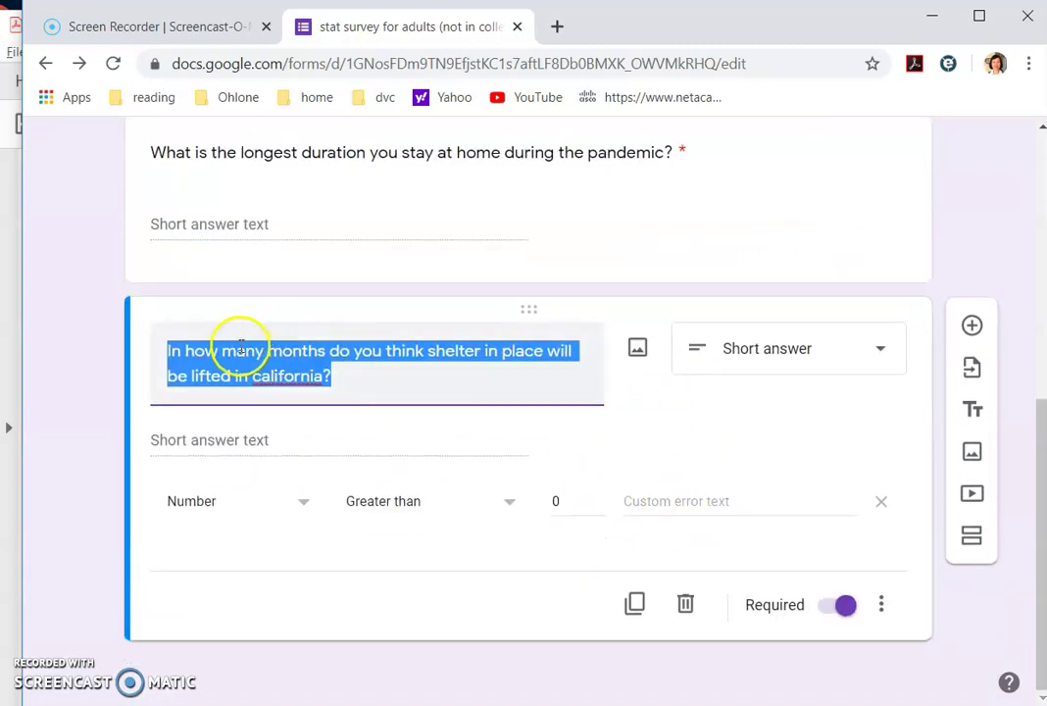
left_click(261, 375)
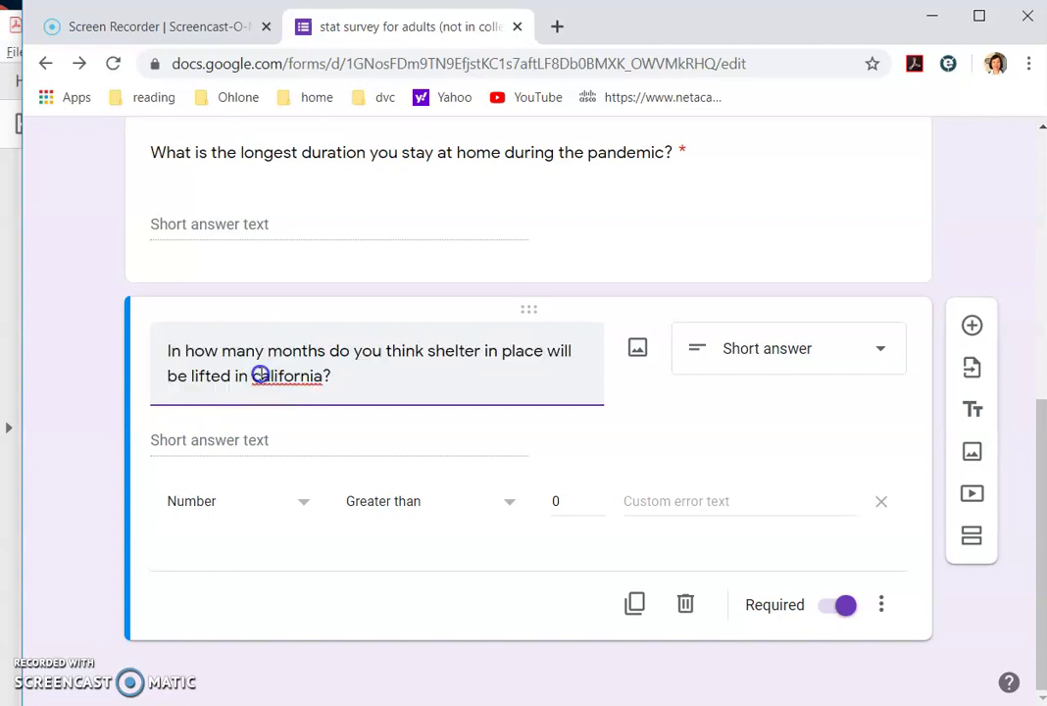
type("C")
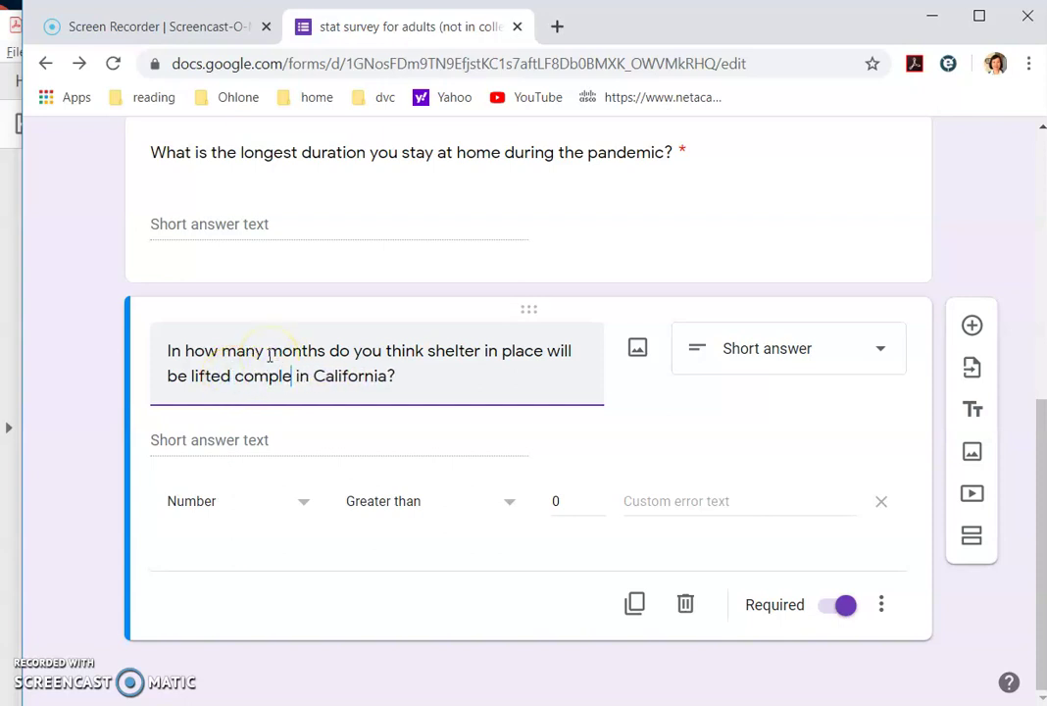
Step: Choose to share the form by link, shorten the URL, and copy it
scroll(853, 390, "up", 6)
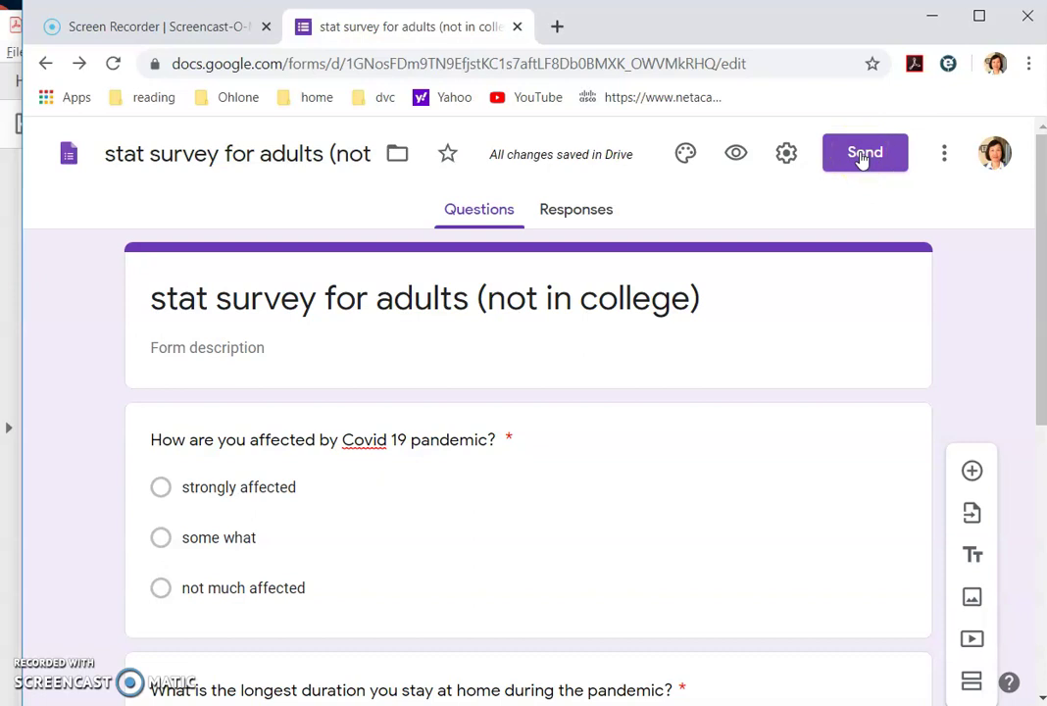
left_click(860, 157)
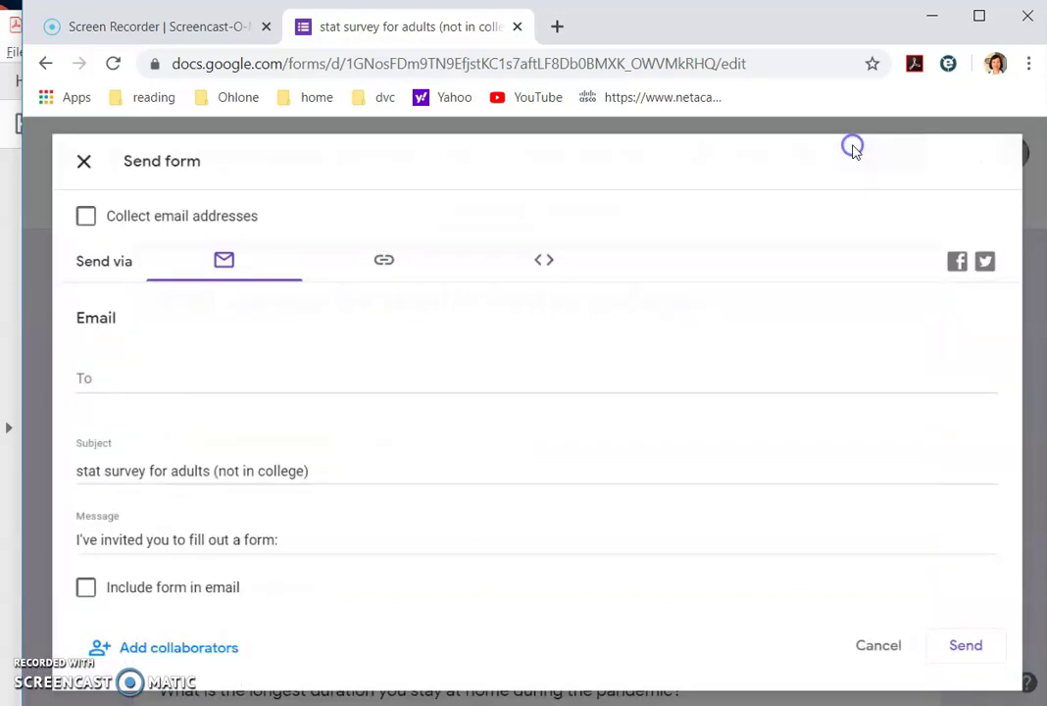
left_click(377, 252)
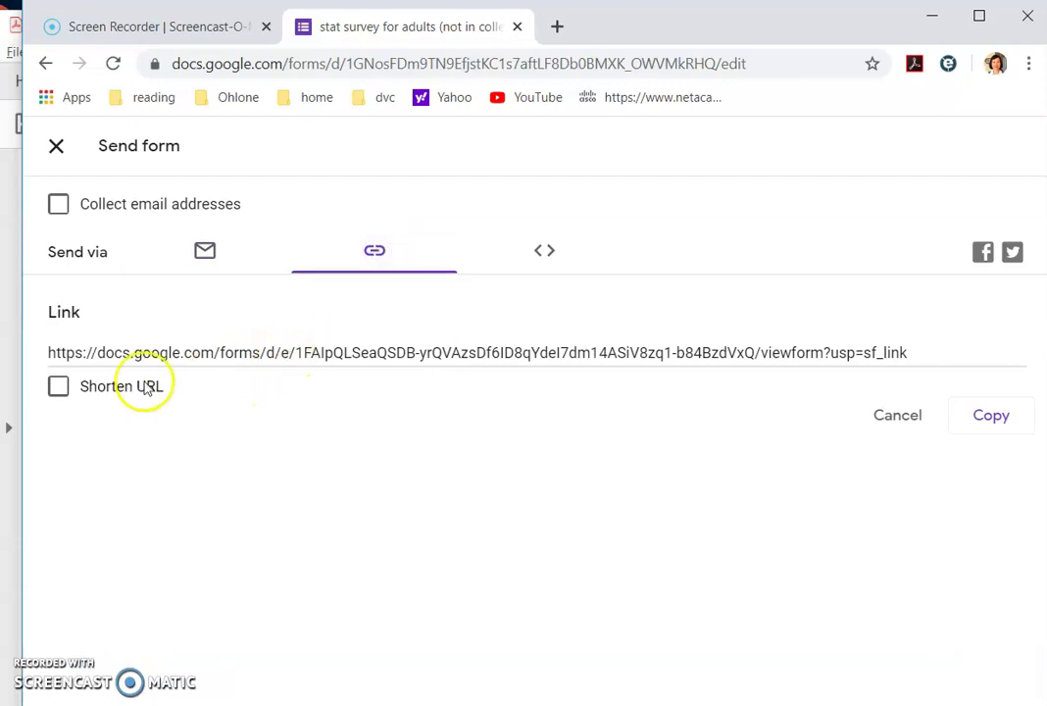
left_click(59, 388)
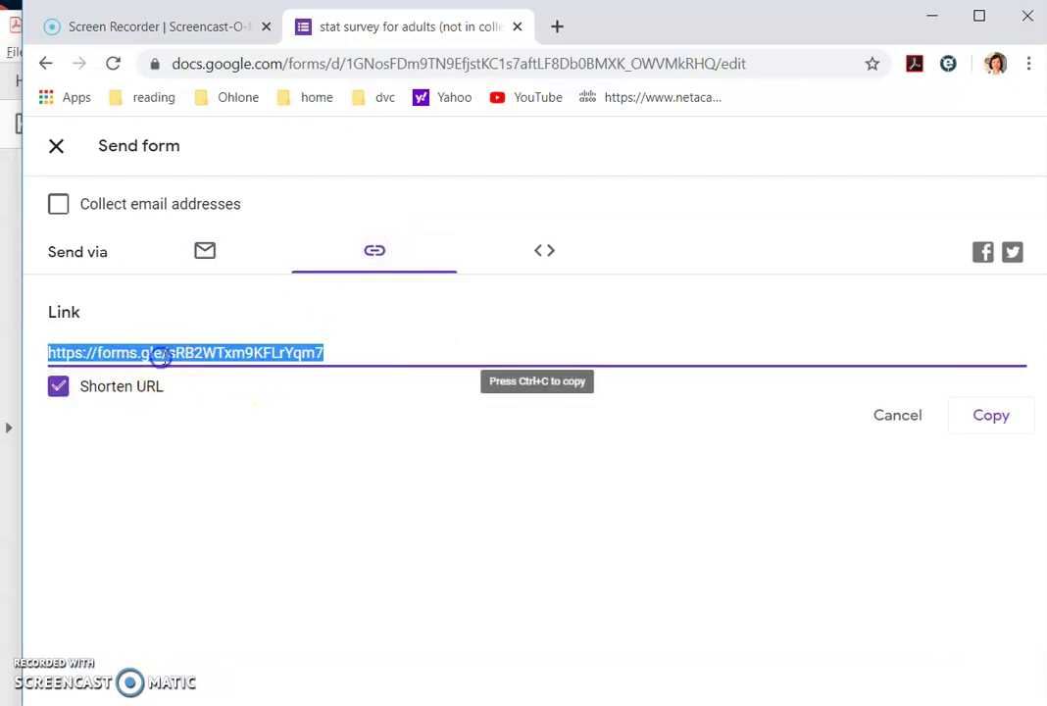
right_click(169, 355)
left_click(196, 371)
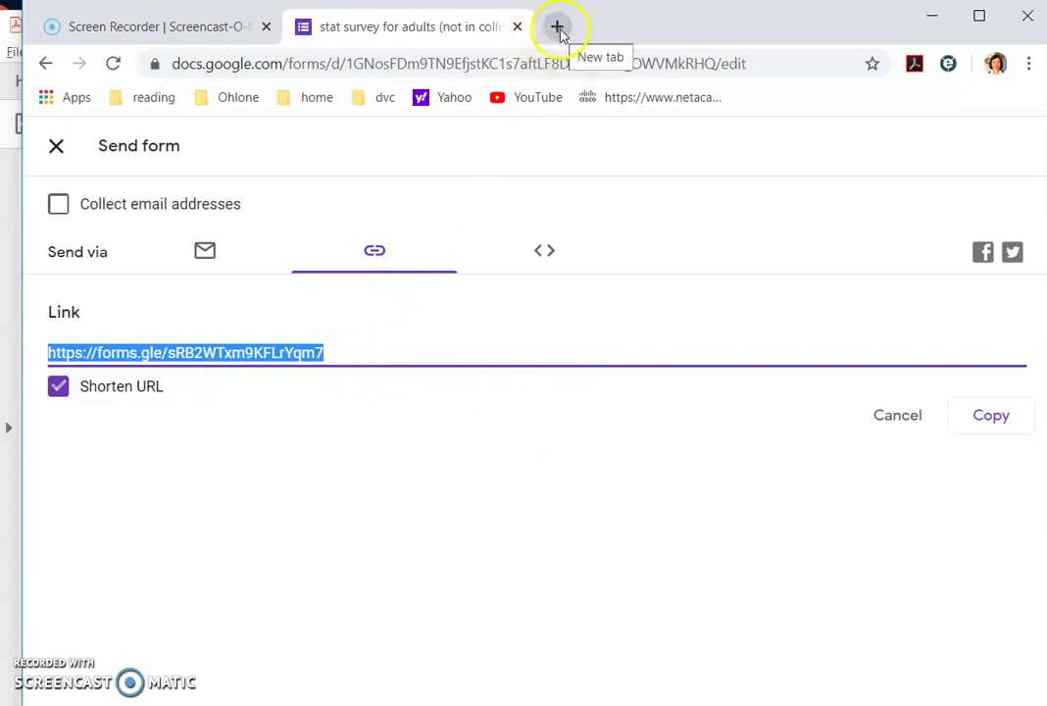
Step: Try pasting the shortened form link in a new browser tab, and close the tab and the sending options
left_click(205, 255)
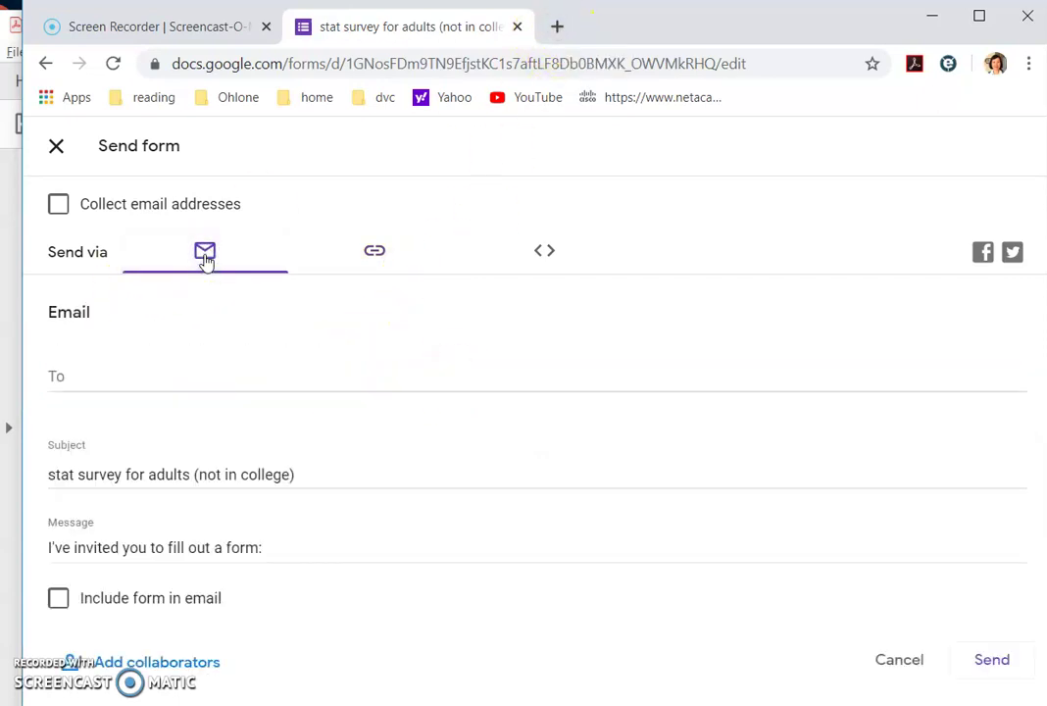
left_click(367, 253)
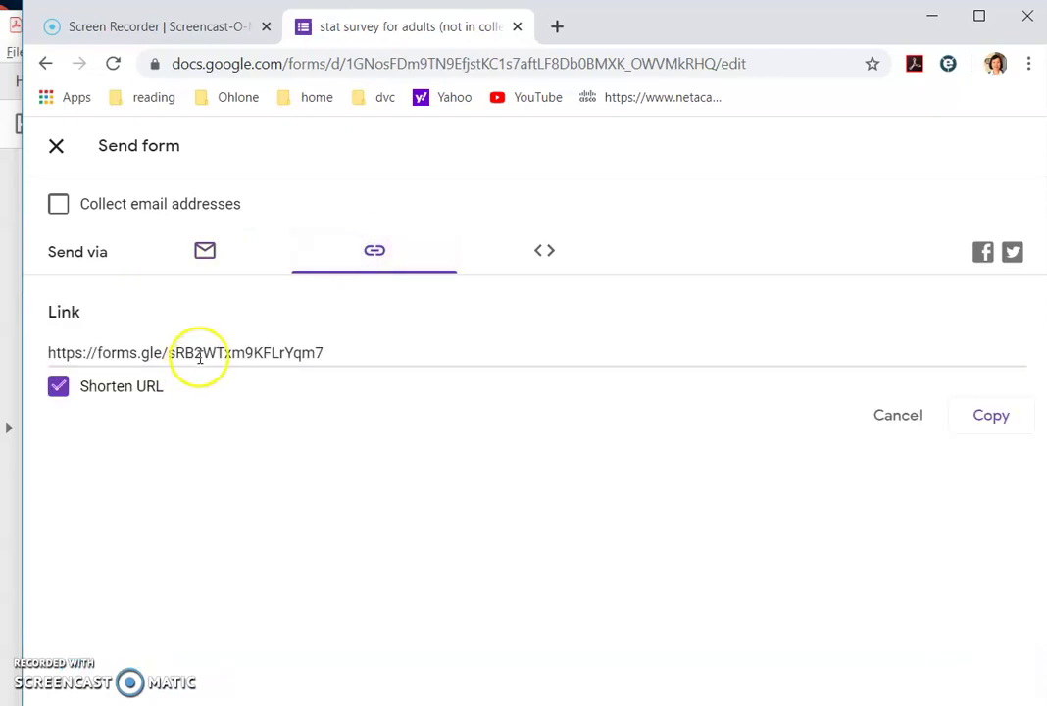
left_click(330, 352)
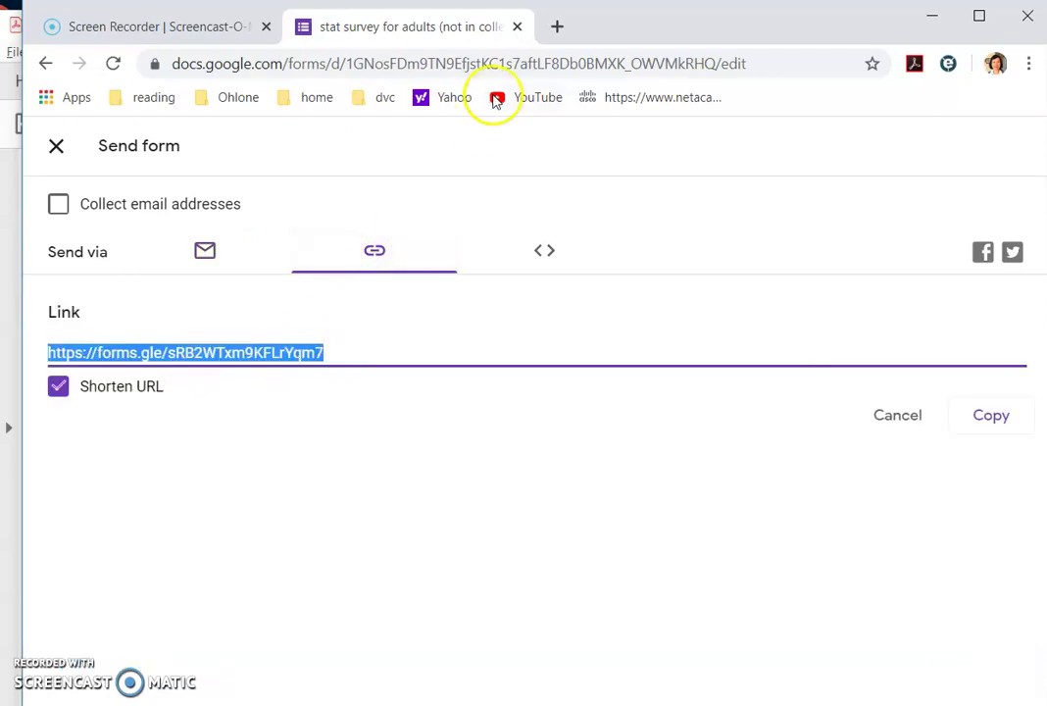
left_click(558, 26)
right_click(564, 62)
left_click(633, 201)
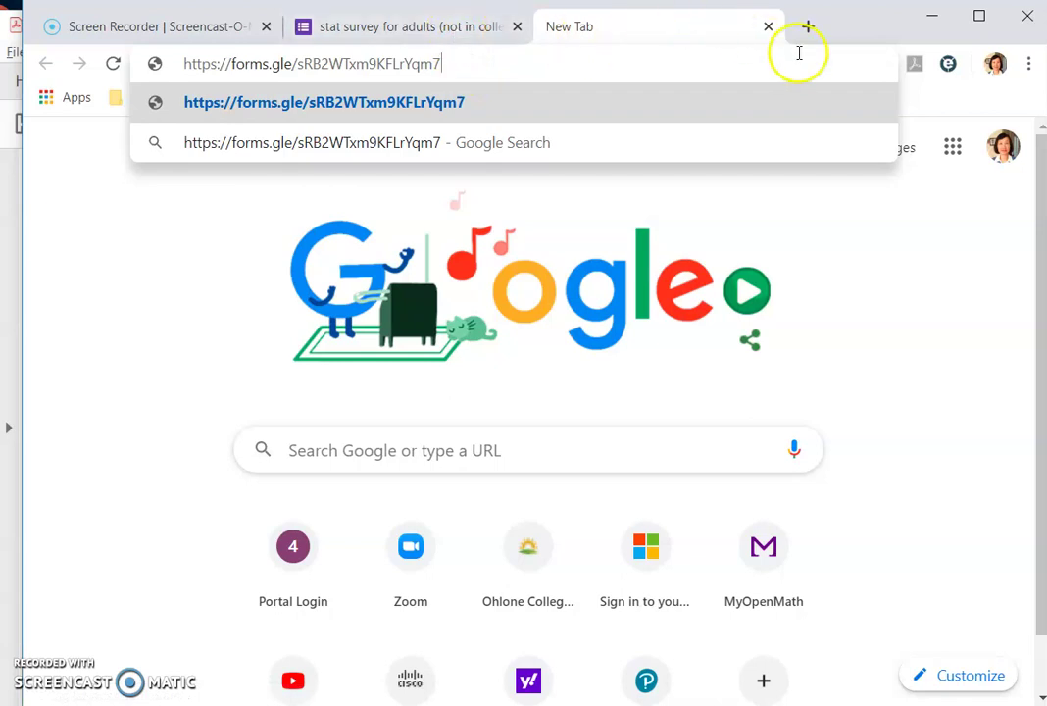
left_click(767, 28)
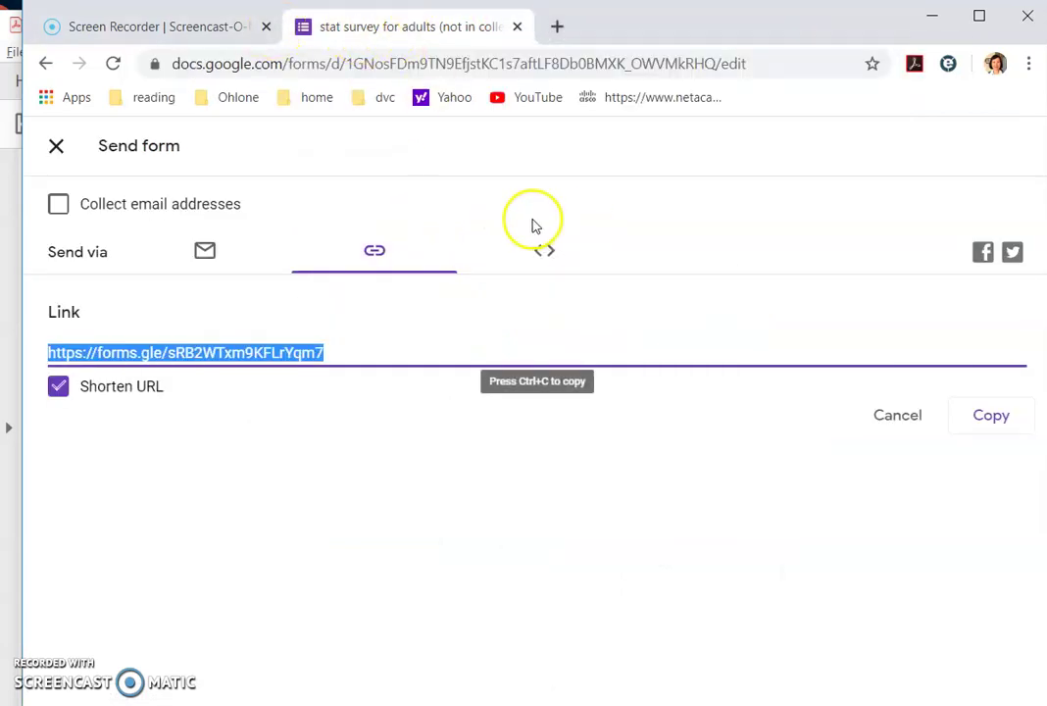
left_click(56, 145)
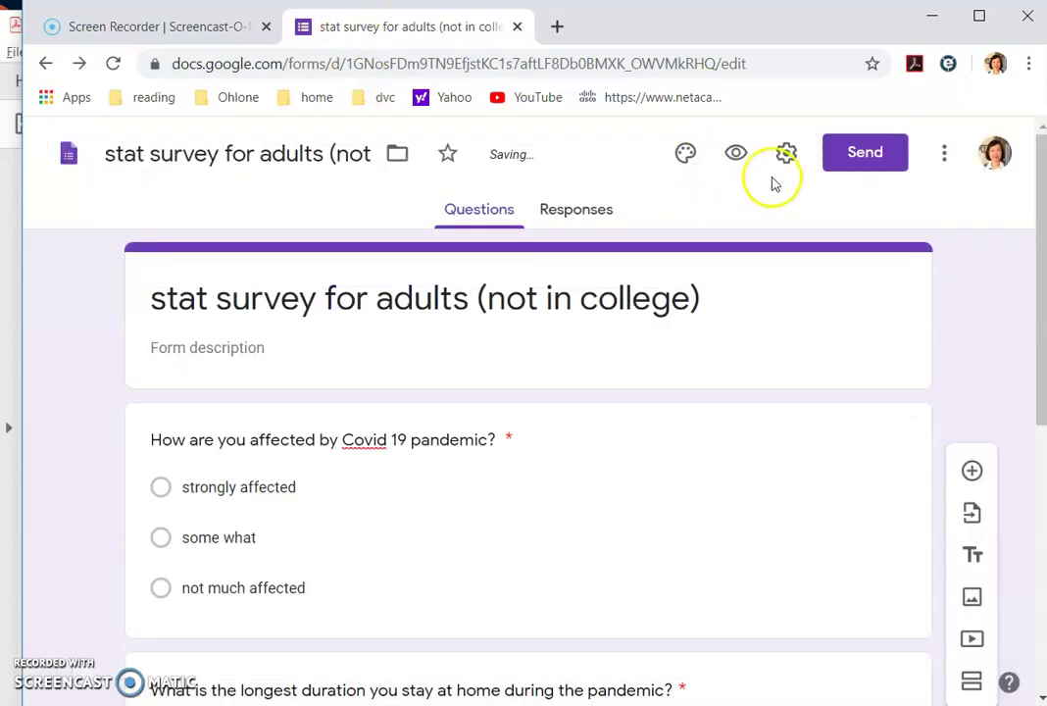
Step: Try turning off the link to submit another response in the form's presentation settings, and check the general settings
left_click(787, 156)
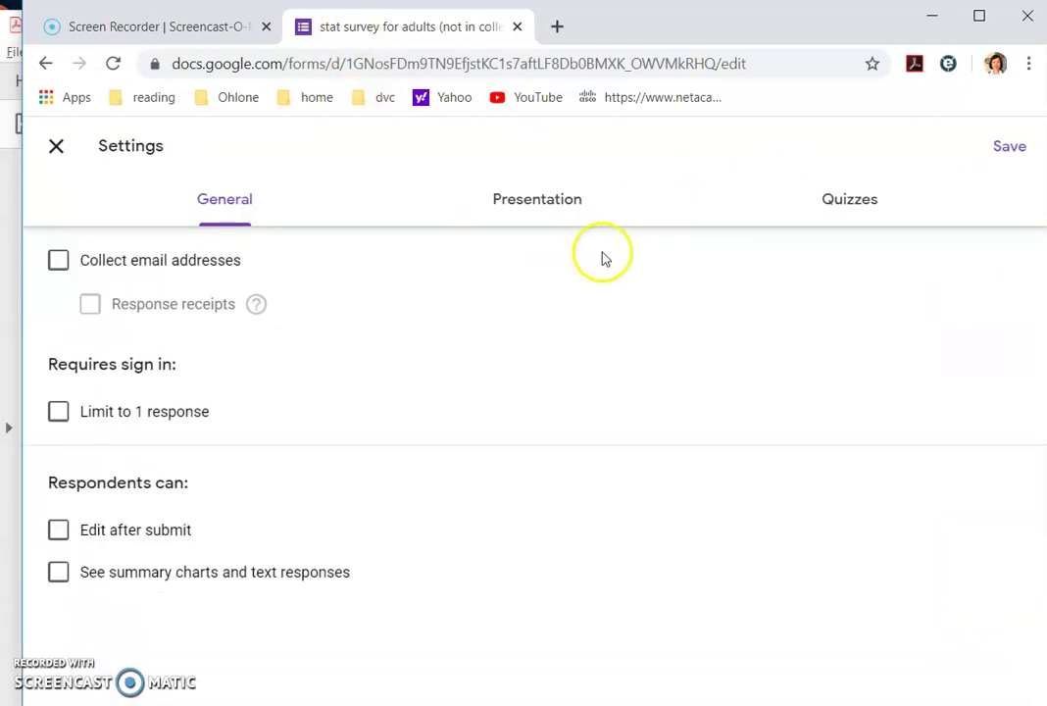
left_click(577, 210)
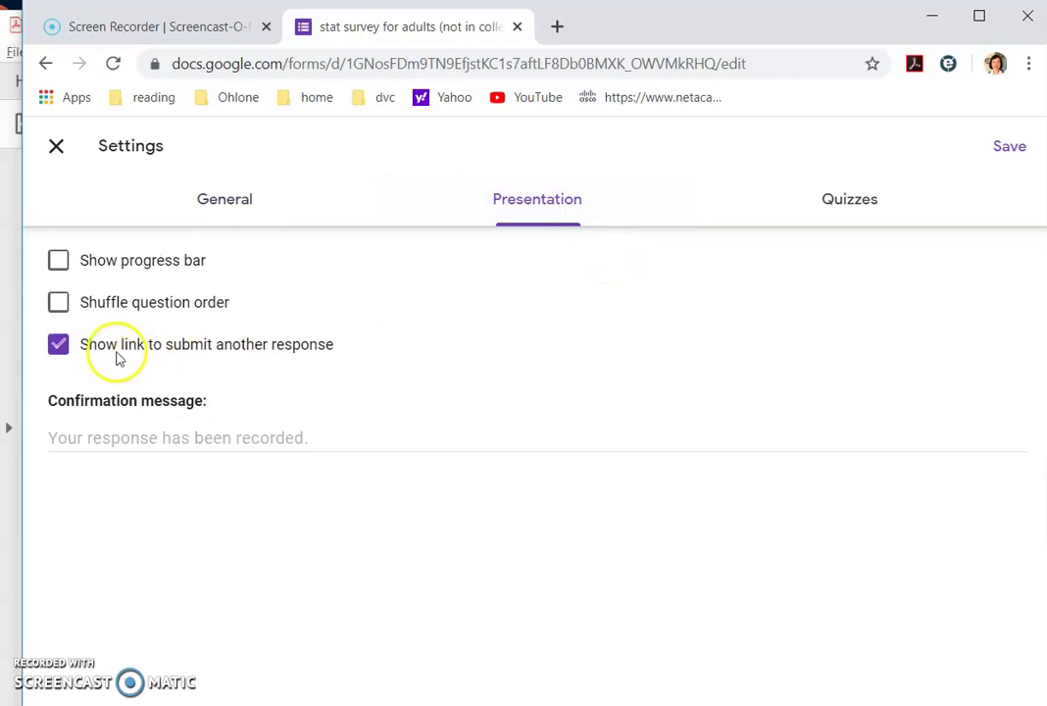
left_click(117, 350)
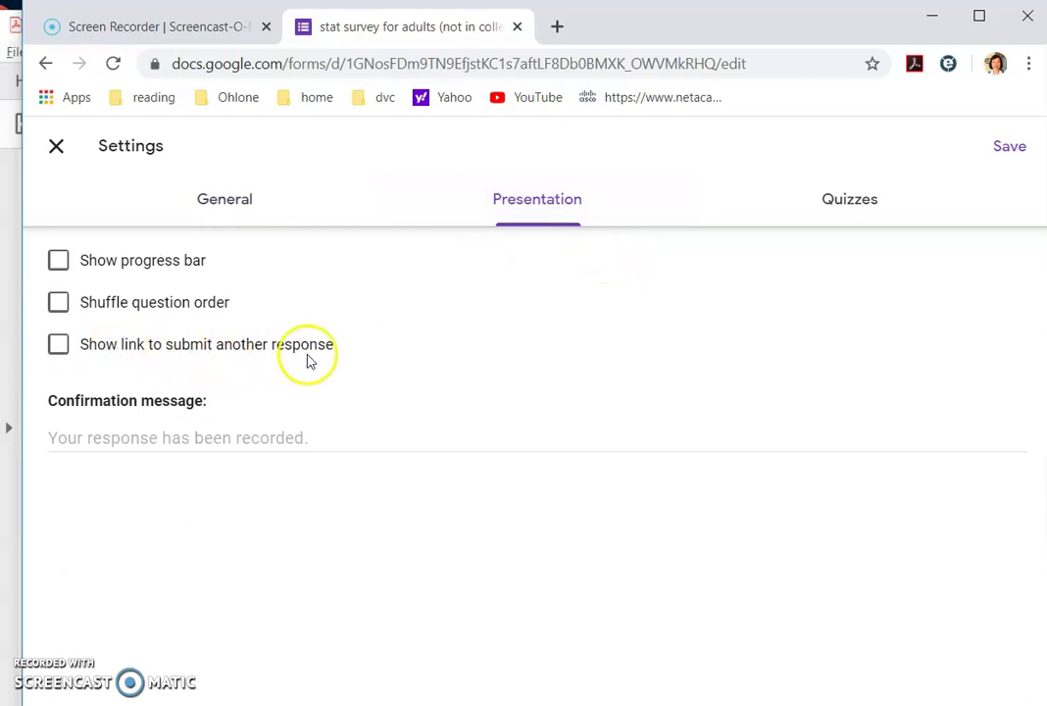
left_click(55, 145)
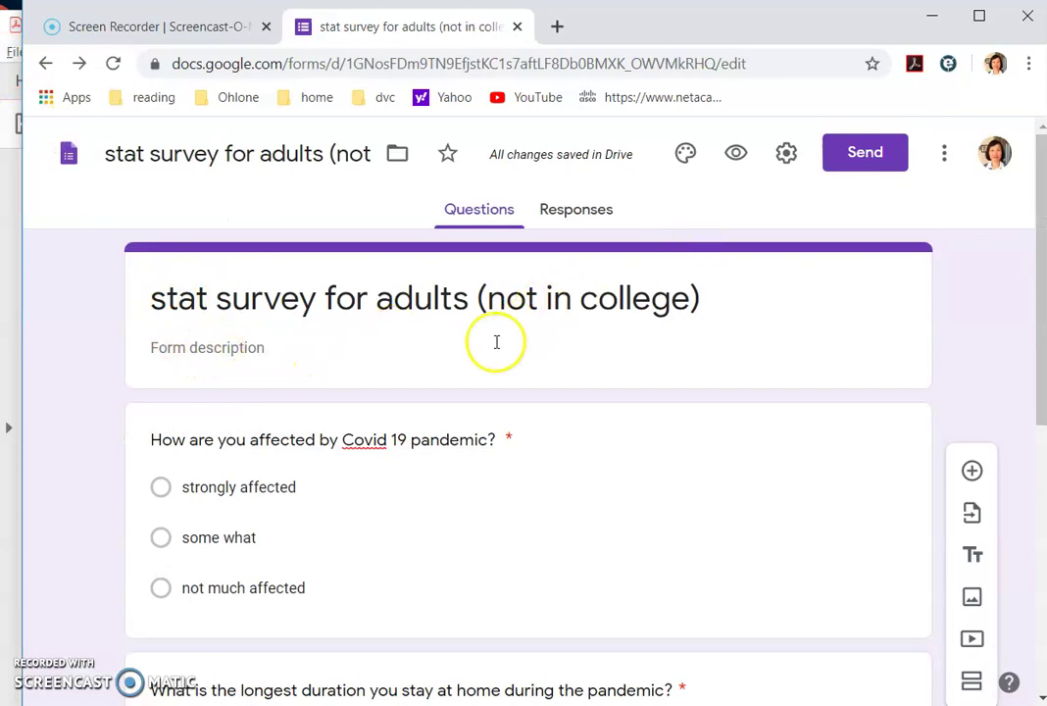
left_click(788, 157)
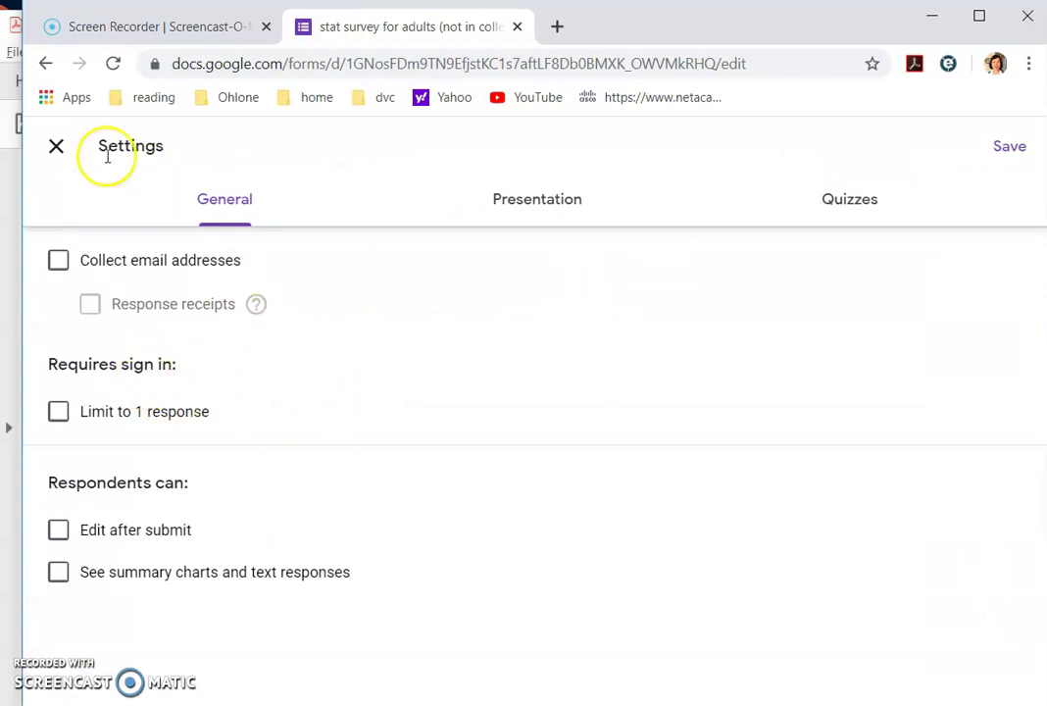
left_click(58, 144)
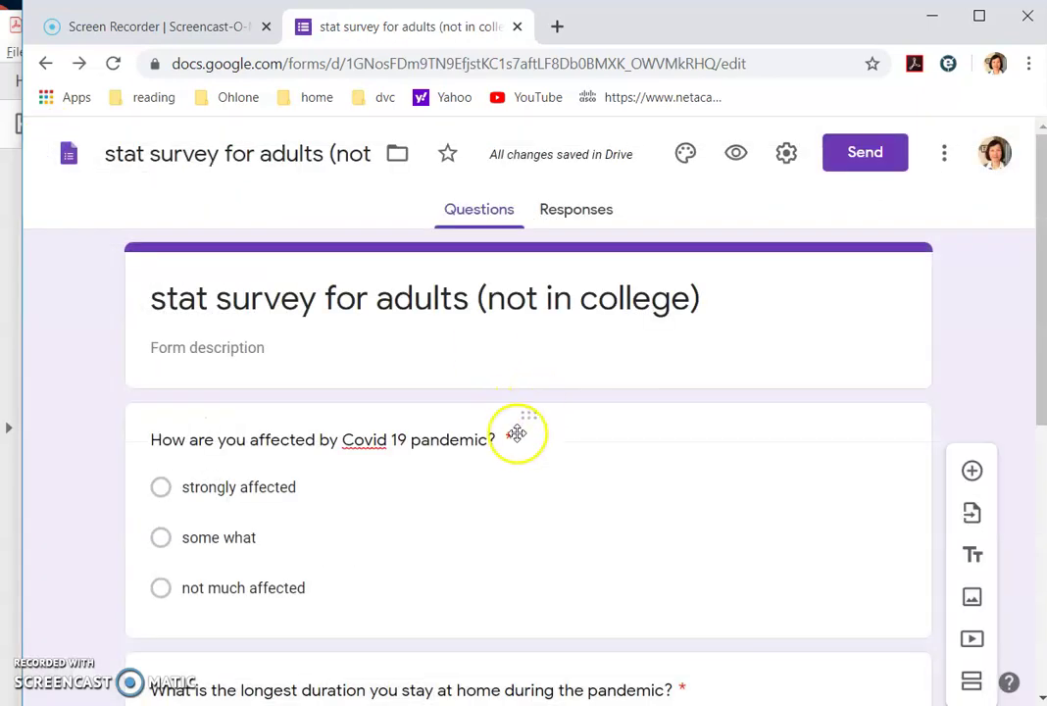
Step: Prepare the survey for sending by link with a shortened URL and copy that URL
left_click(867, 157)
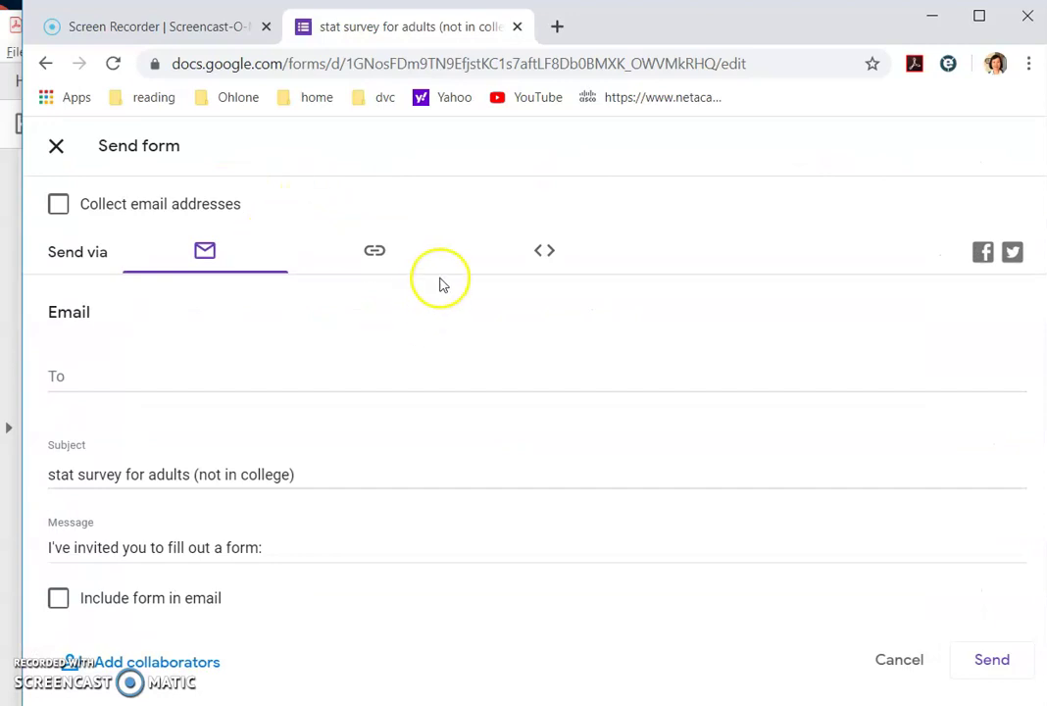
left_click(374, 250)
left_click(271, 349)
left_click(116, 387)
left_click(159, 350)
right_click(164, 350)
left_click(203, 365)
Step: Open the copied survey link in a new browser tab and look over the questions as a respondent
left_click(557, 26)
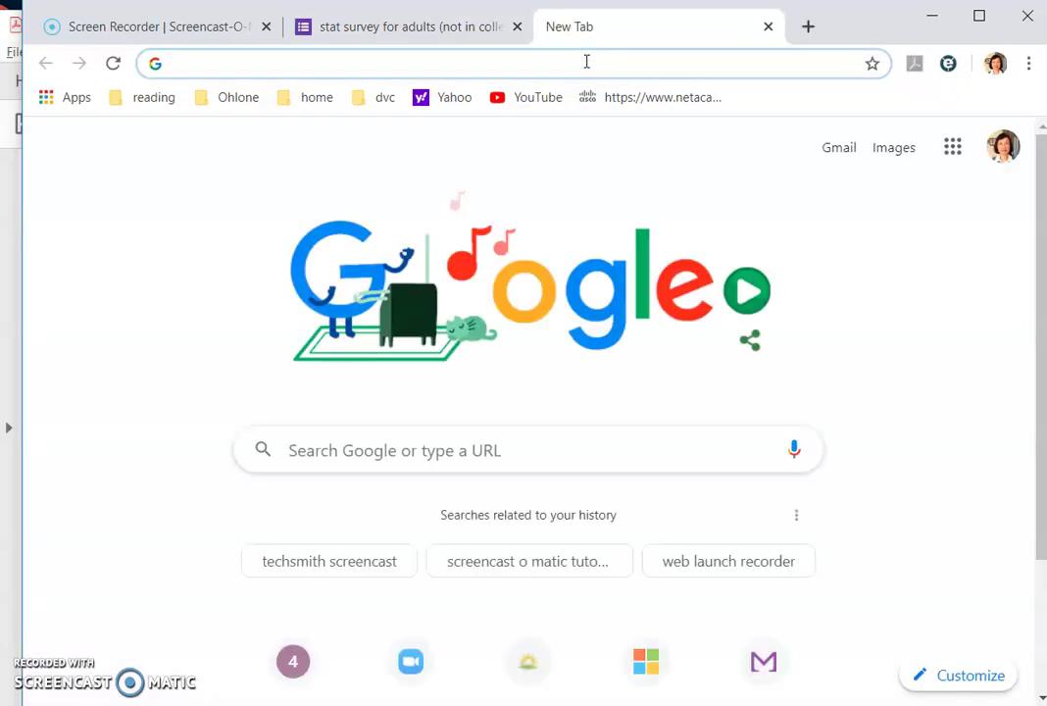
right_click(585, 63)
left_click(657, 201)
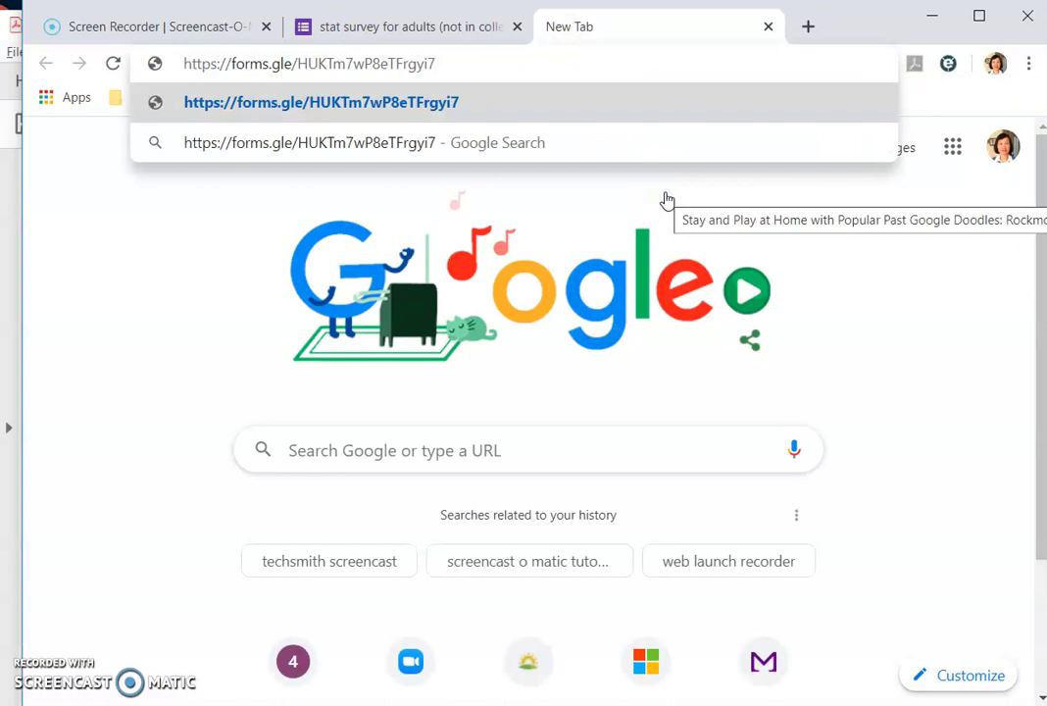
key("Return")
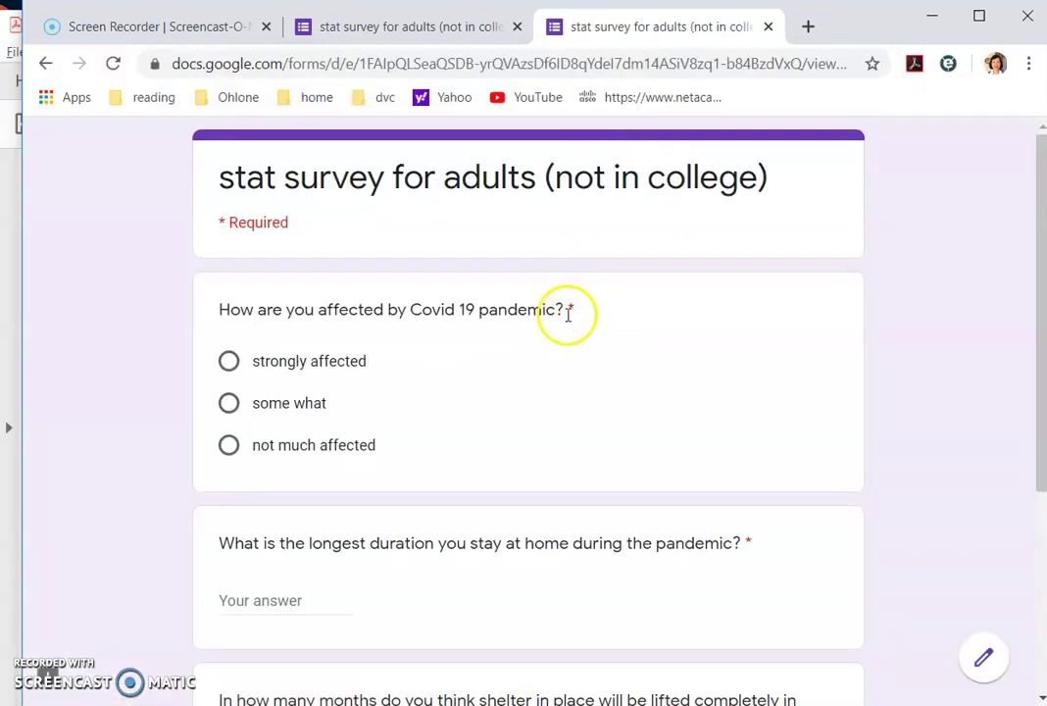
scroll(544, 350, "down", 4)
scroll(579, 397, "up", 4)
scroll(585, 401, "down", 3)
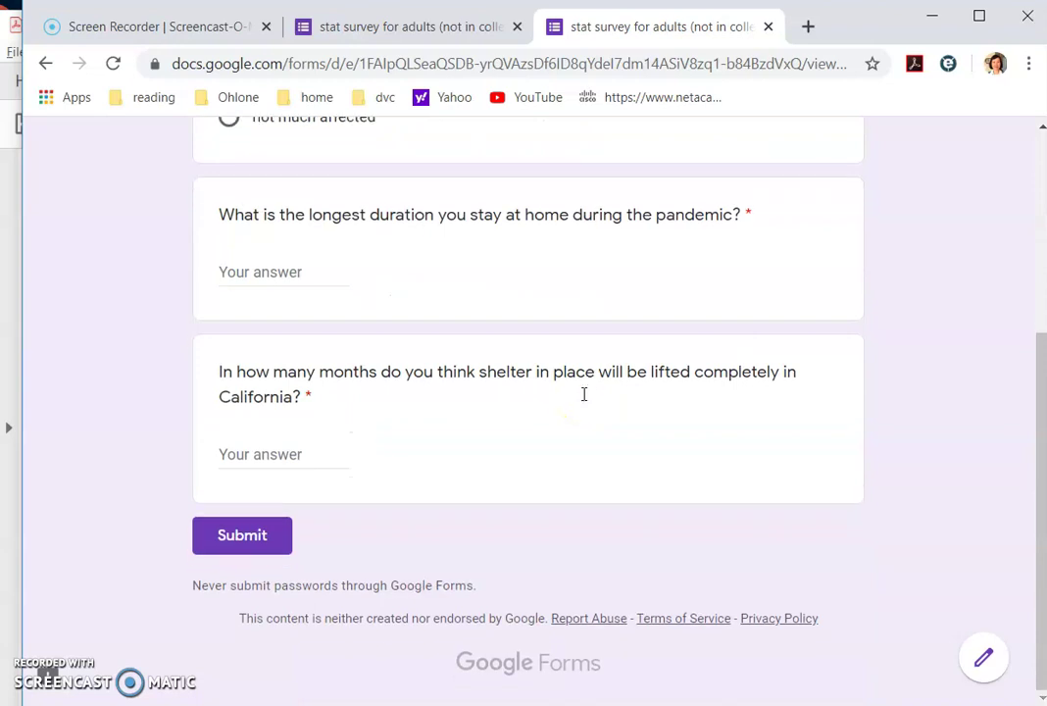
scroll(583, 394, "up", 3)
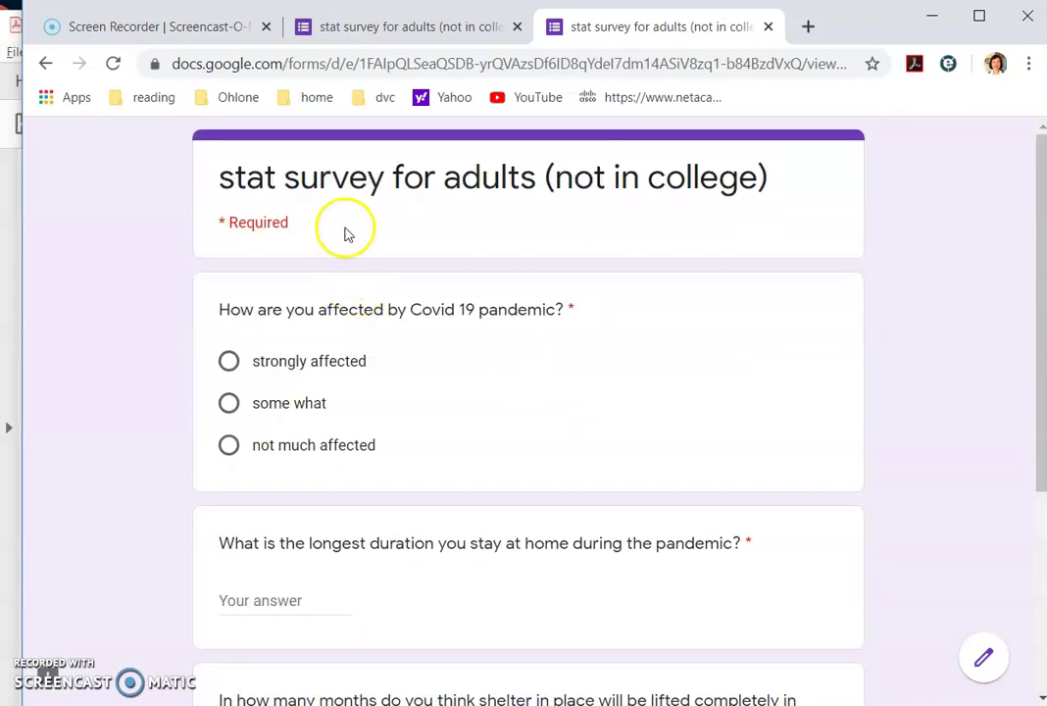
Step: Answer the survey with "strongly affected", 5 for the longest duration at home and a number of months, and submit the response
left_click(314, 362)
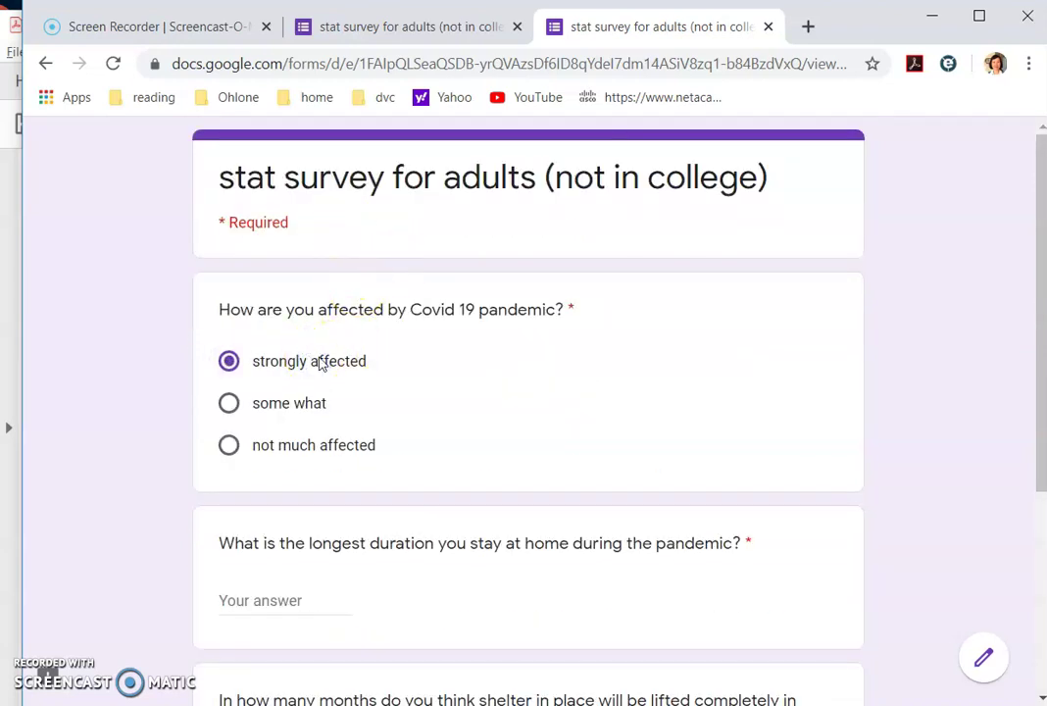
scroll(427, 426, "down", 3)
left_click(302, 267)
type("5")
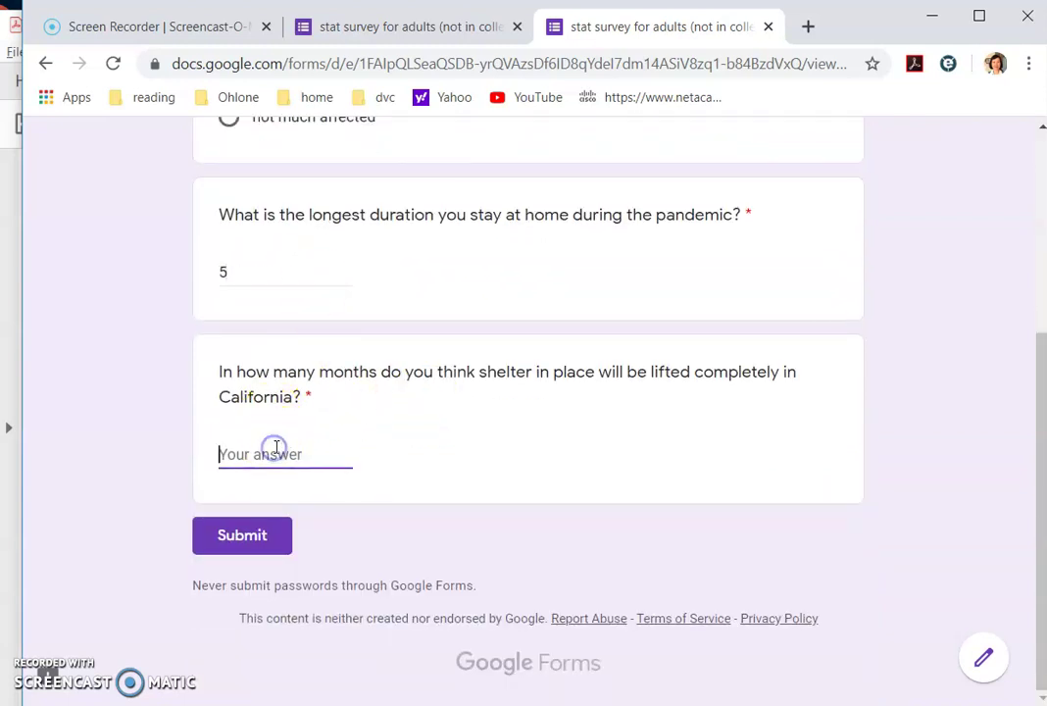
left_click(260, 532)
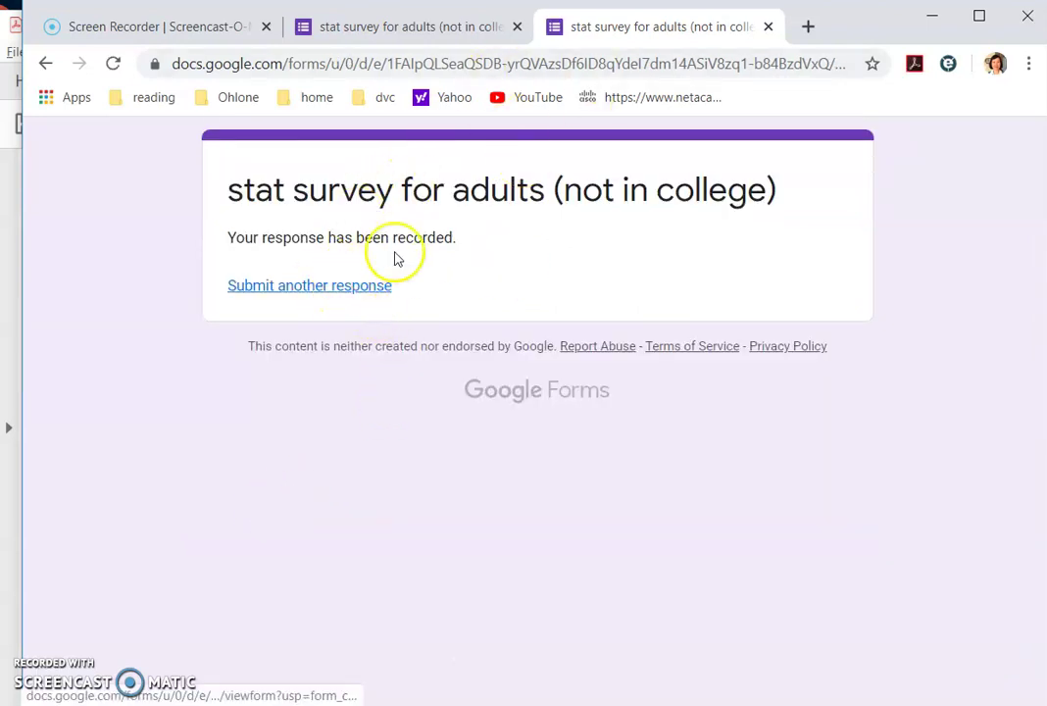
Step: Turn off the link to submit another response in the adult survey's presentation settings and save them
left_click(451, 28)
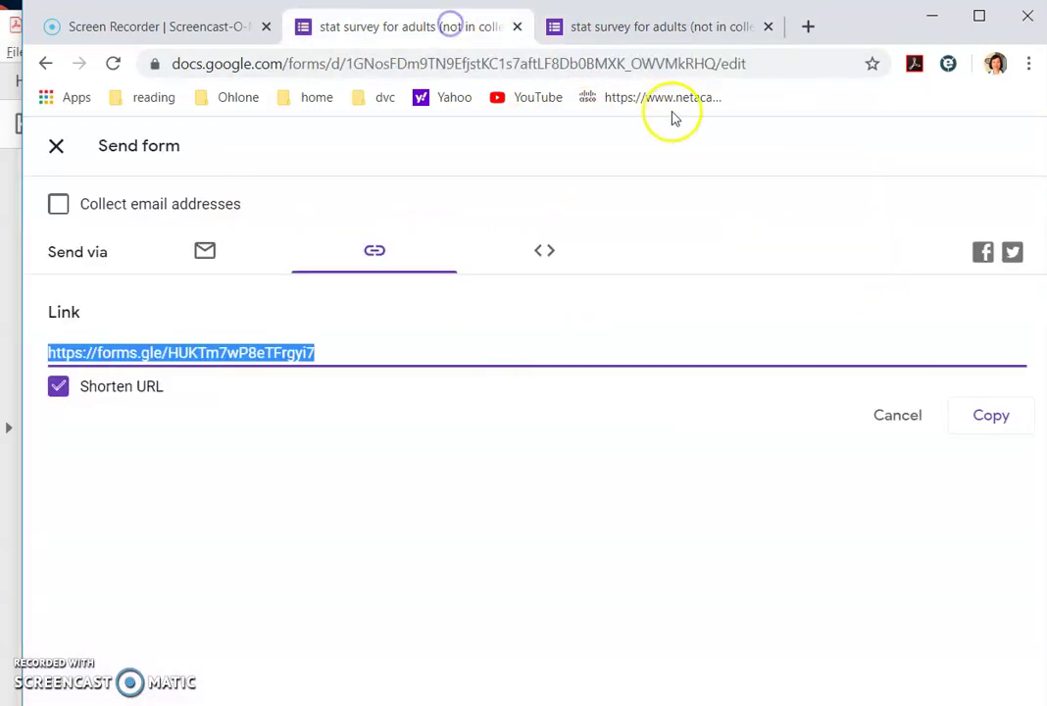
left_click(56, 147)
left_click(792, 151)
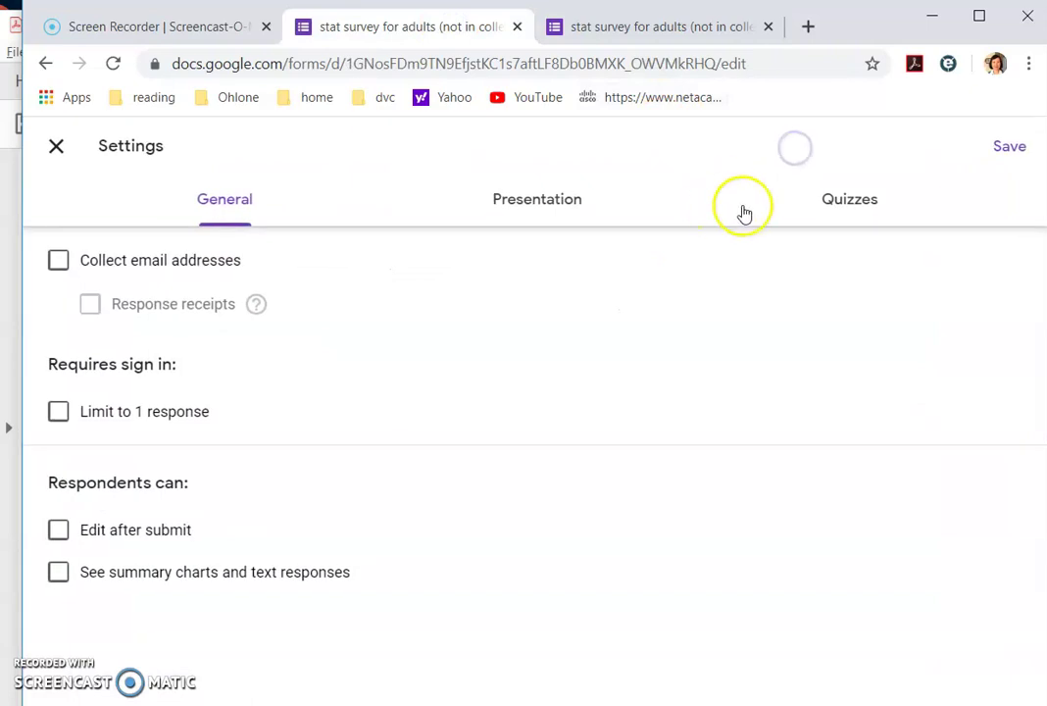
left_click(538, 200)
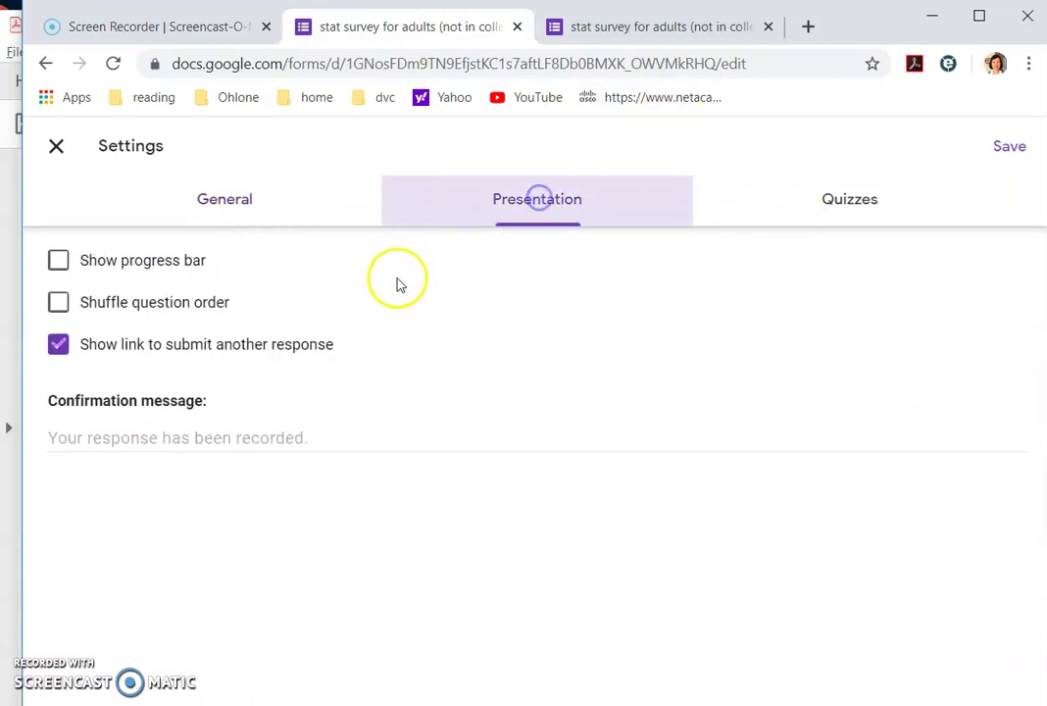
left_click(233, 344)
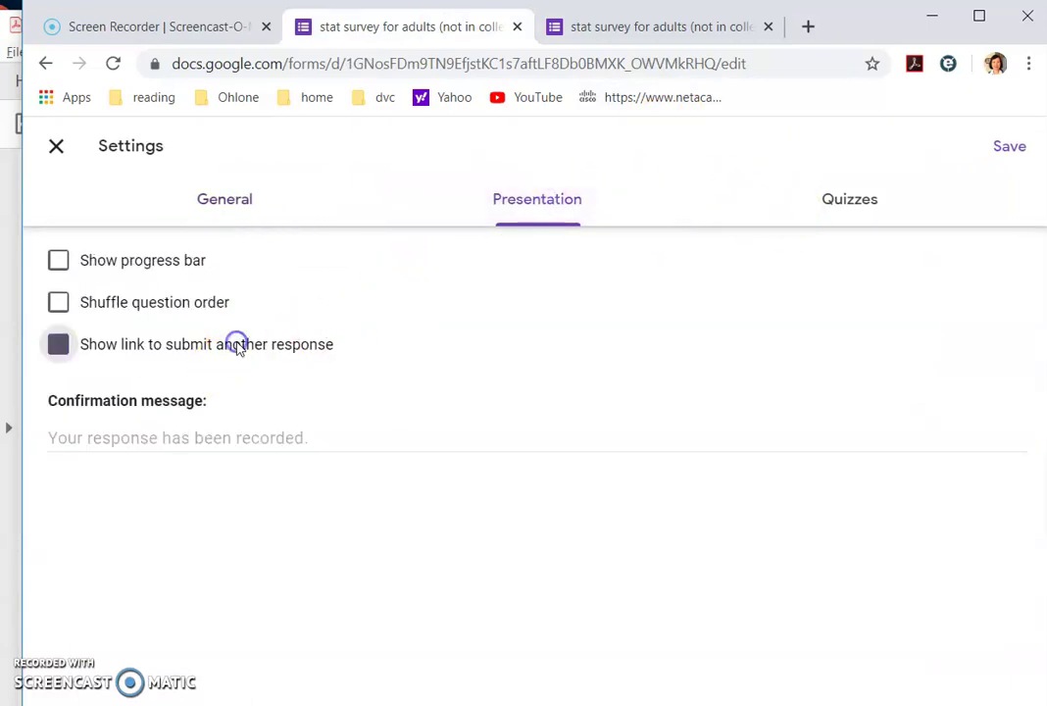
left_click(1009, 147)
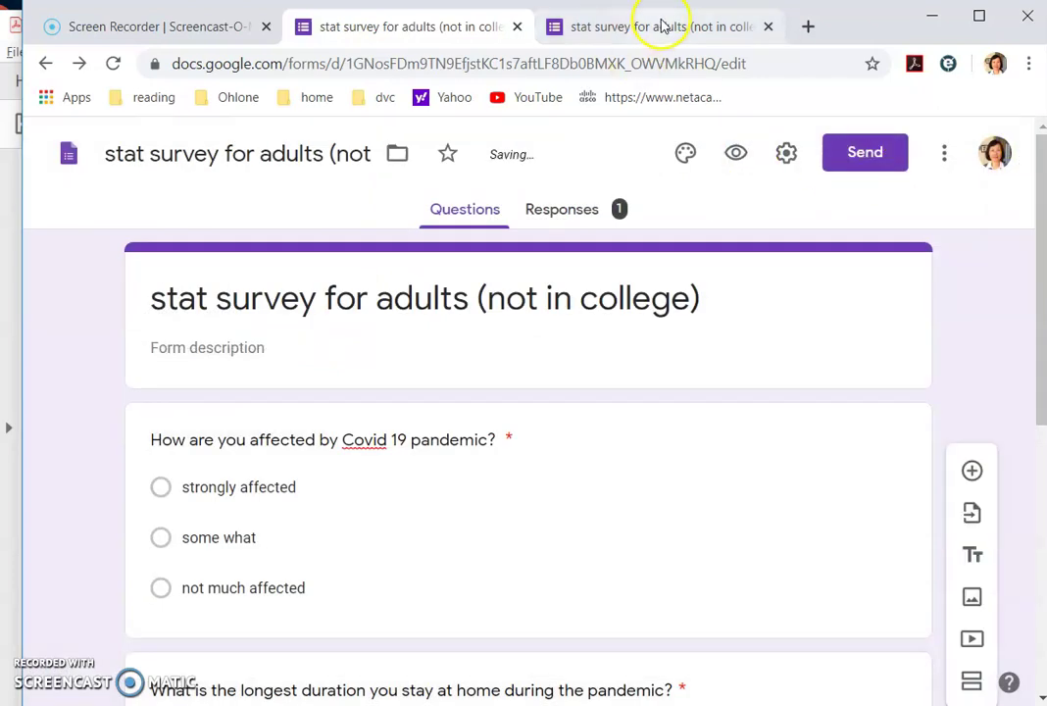
Step: Prepare the adult survey for sending by link again with a shortened URL and copy the URL
left_click(838, 165)
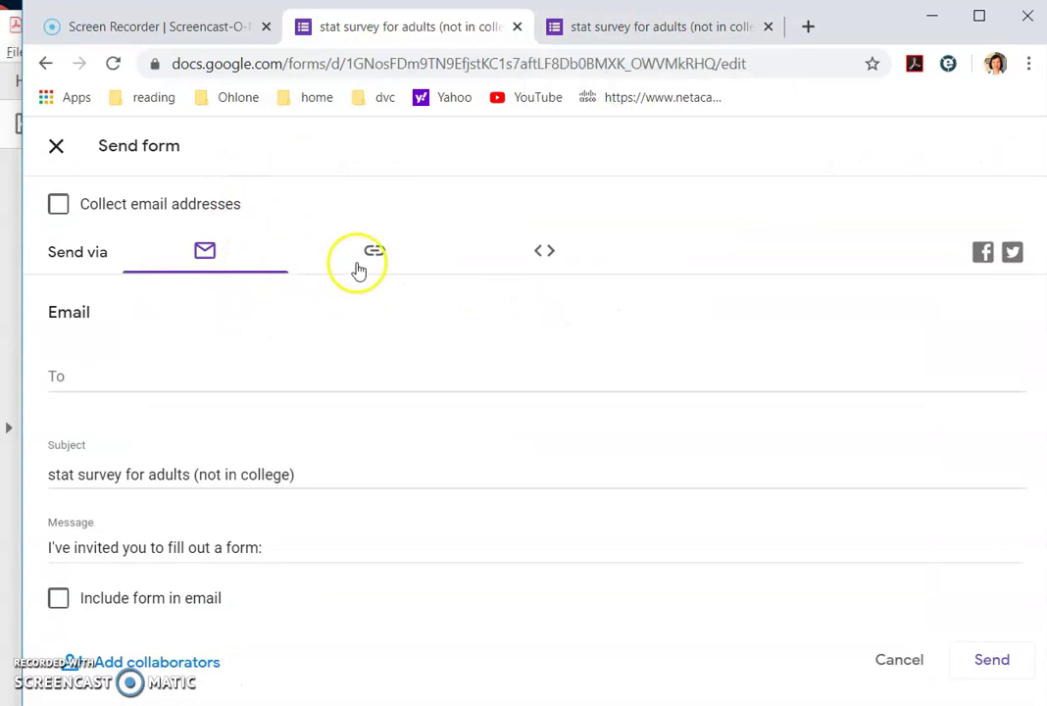
left_click(375, 255)
left_click(280, 351)
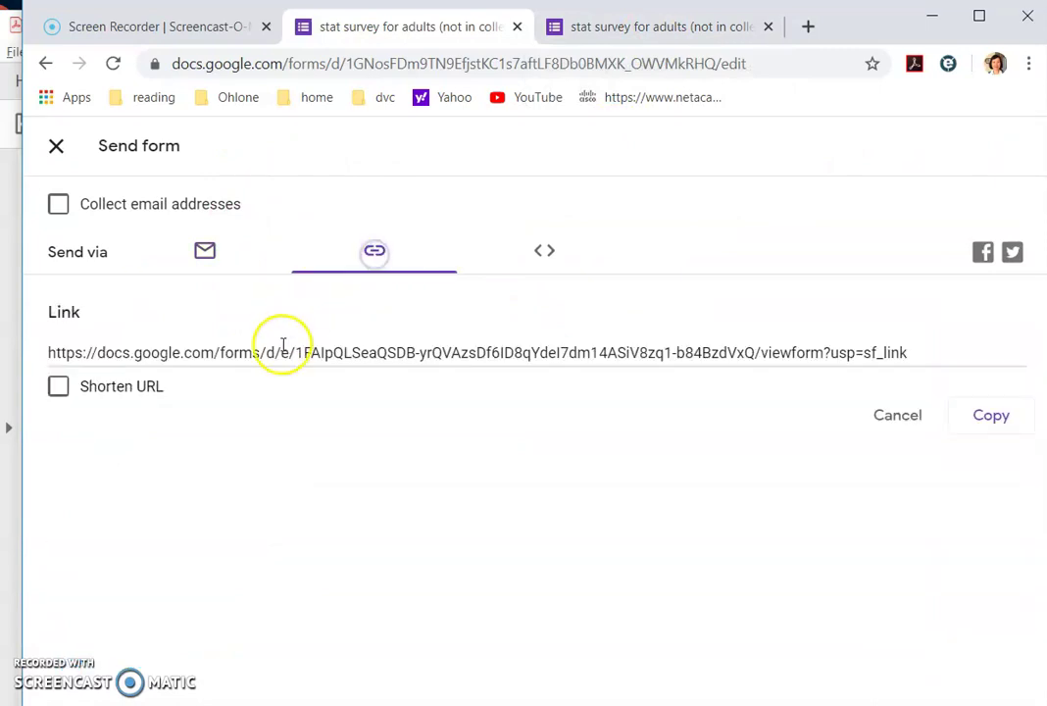
left_click(140, 388)
right_click(152, 354)
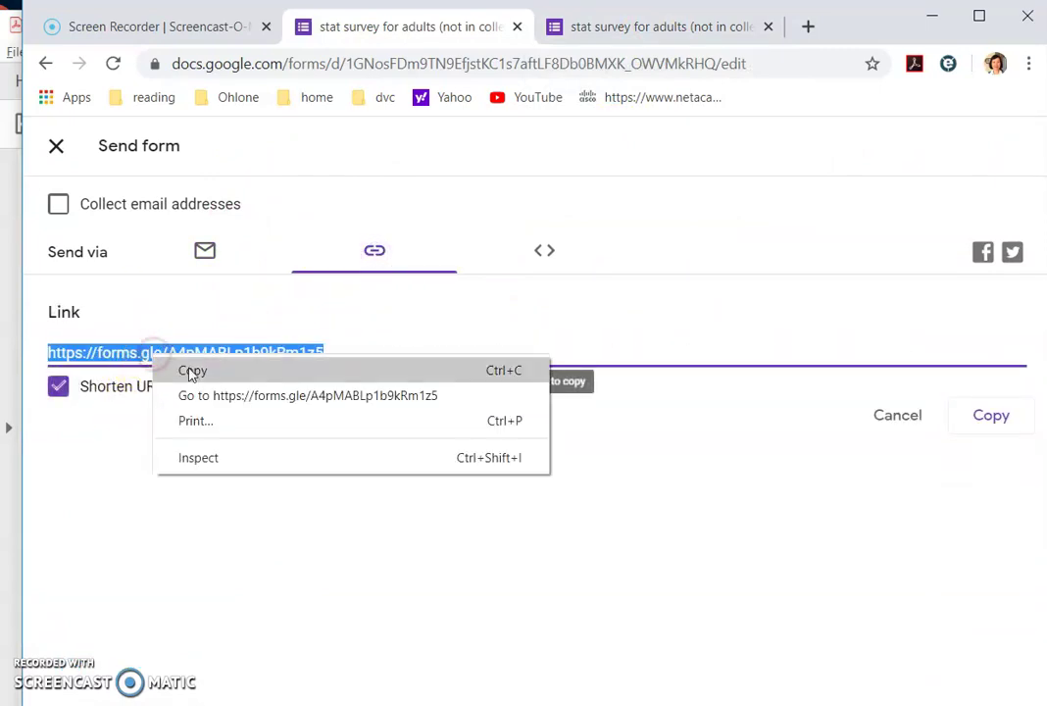
left_click(188, 367)
Step: Close the previous respondent page and open the newly copied survey link in a fresh browser tab
left_click(767, 27)
left_click(557, 28)
right_click(537, 61)
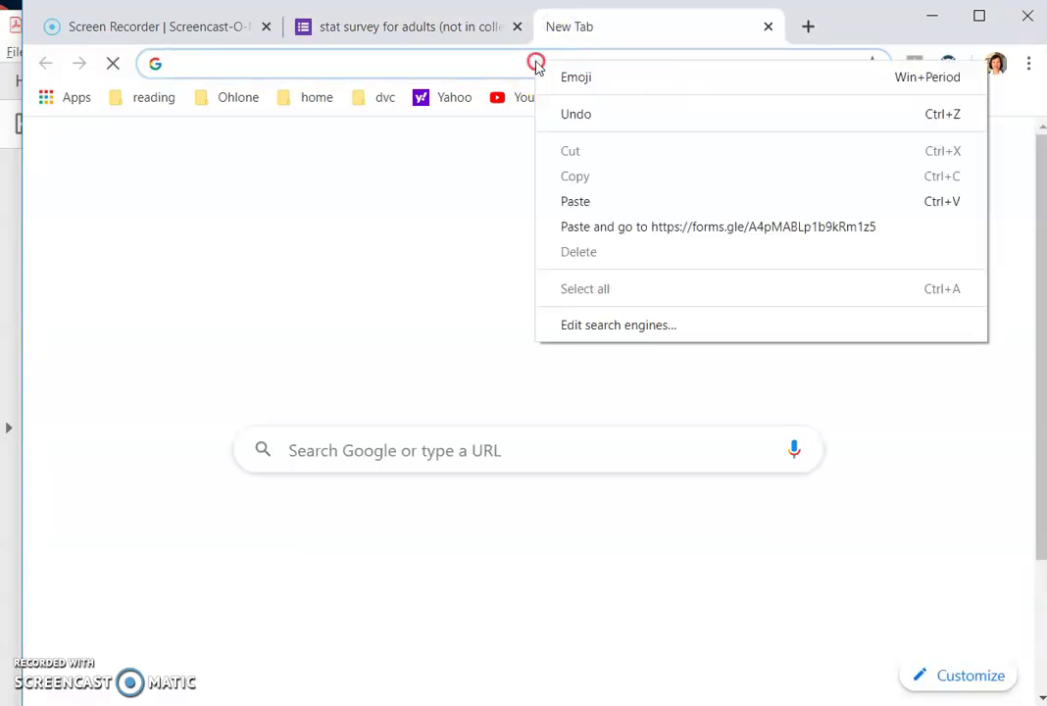
left_click(575, 199)
key("Return")
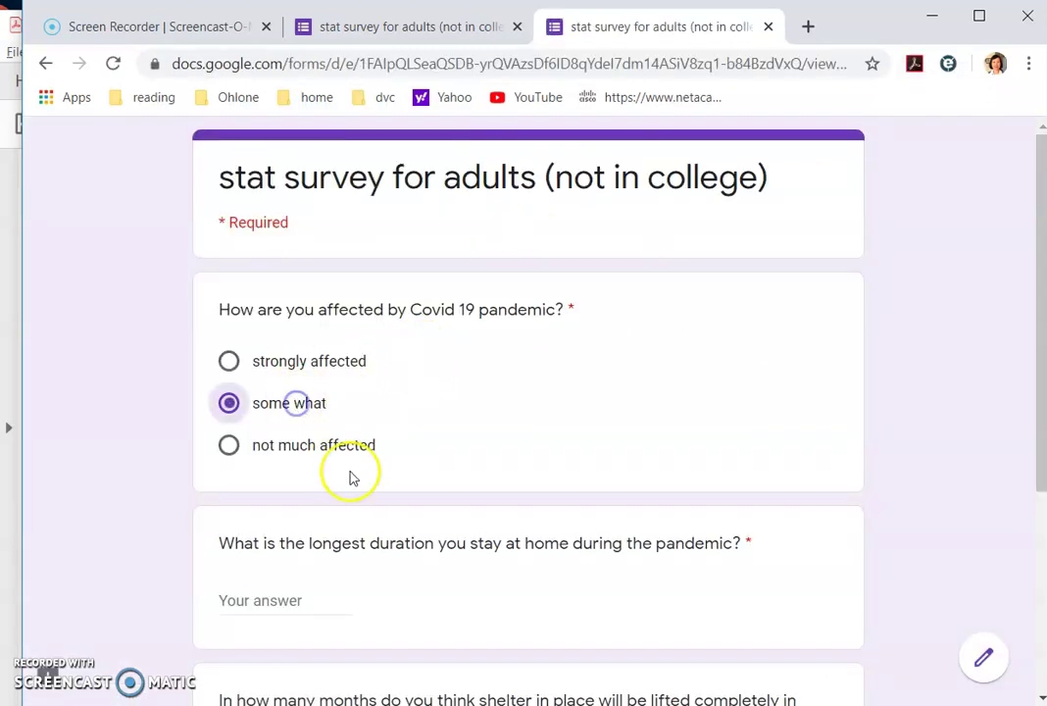
Step: Answer the adult survey with "some what", 3 for the longest duration at home and a number of months, and submit it
scroll(355, 477, "down", 3)
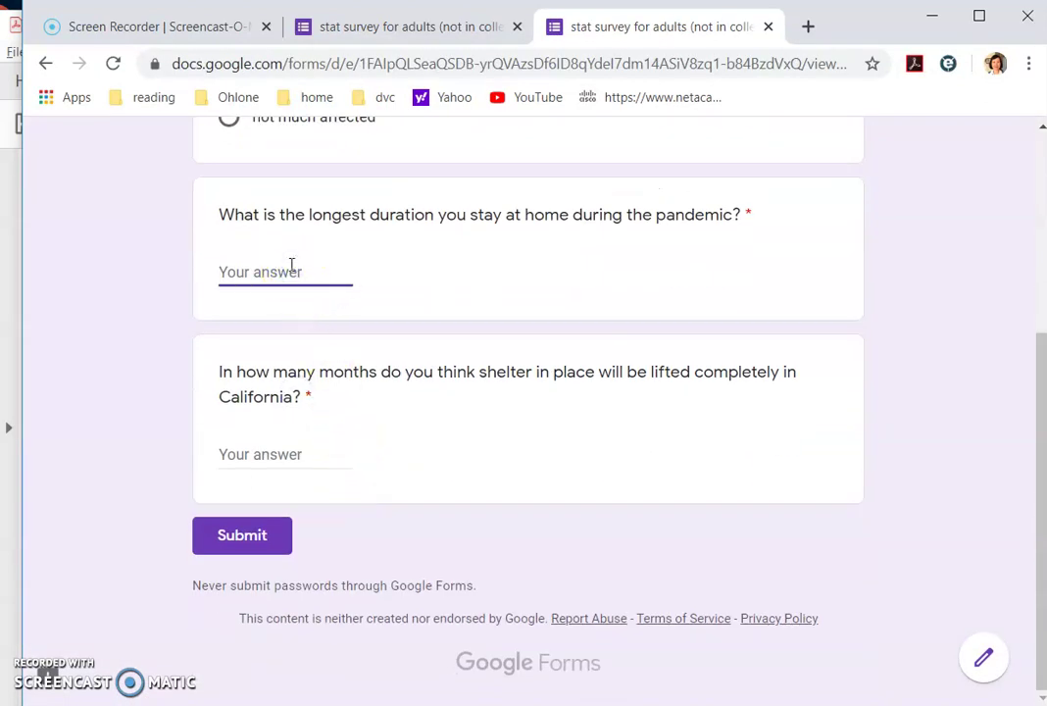
left_click(273, 453)
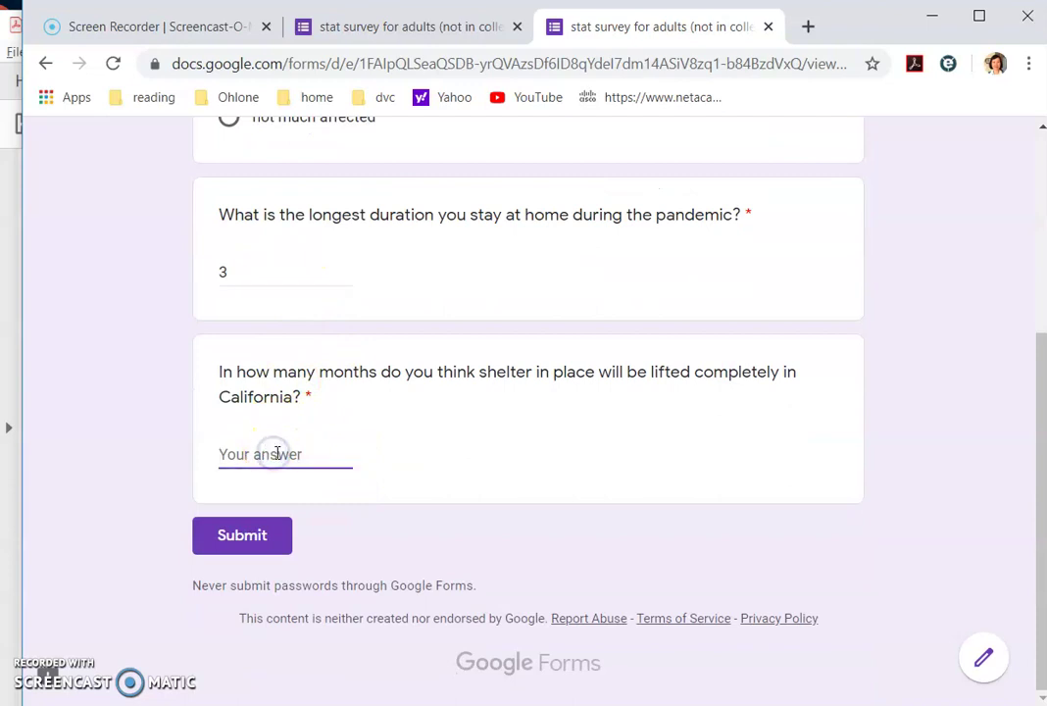
left_click(252, 549)
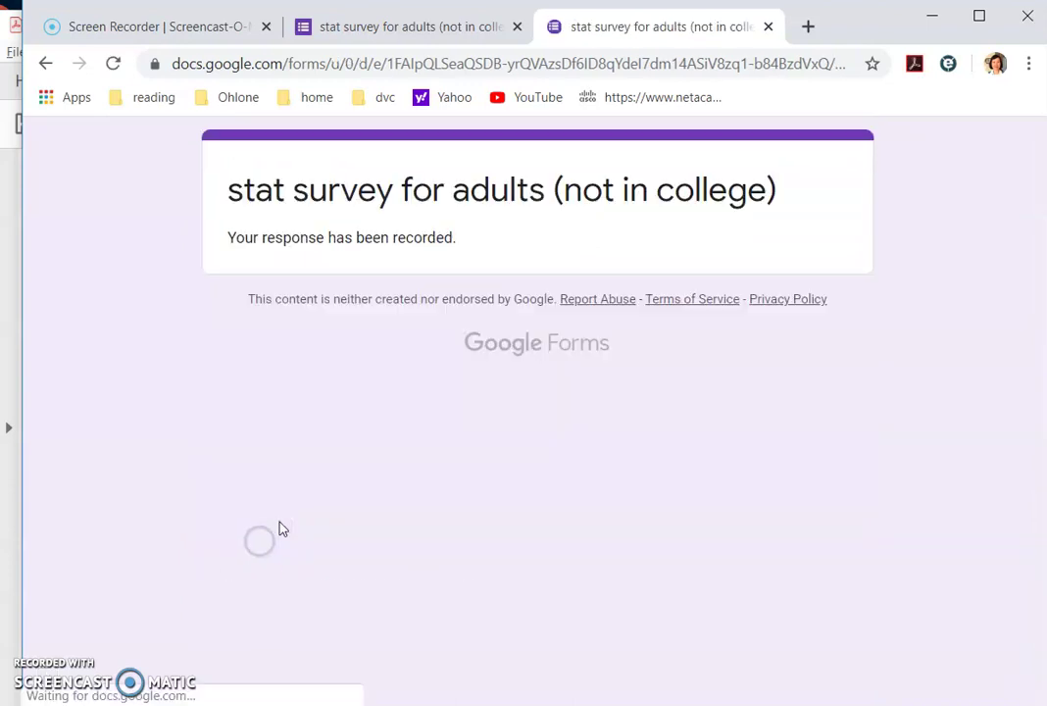
Step: Return to the adult survey's editor and examine its response summary and the options for downloading the responses
left_click(464, 26)
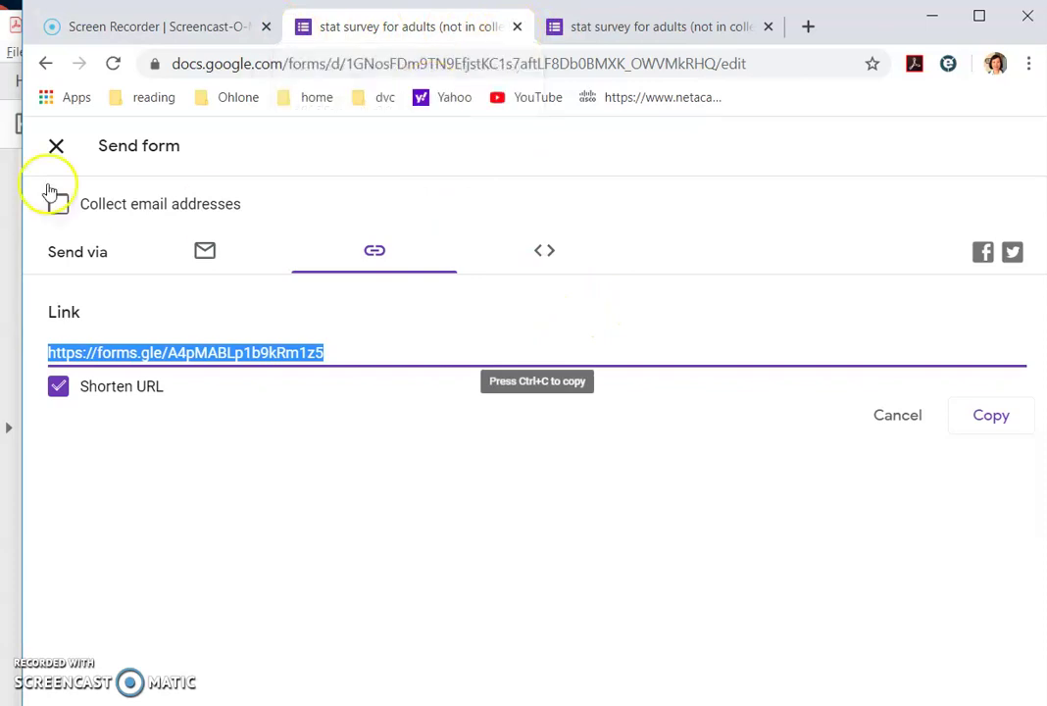
left_click(56, 149)
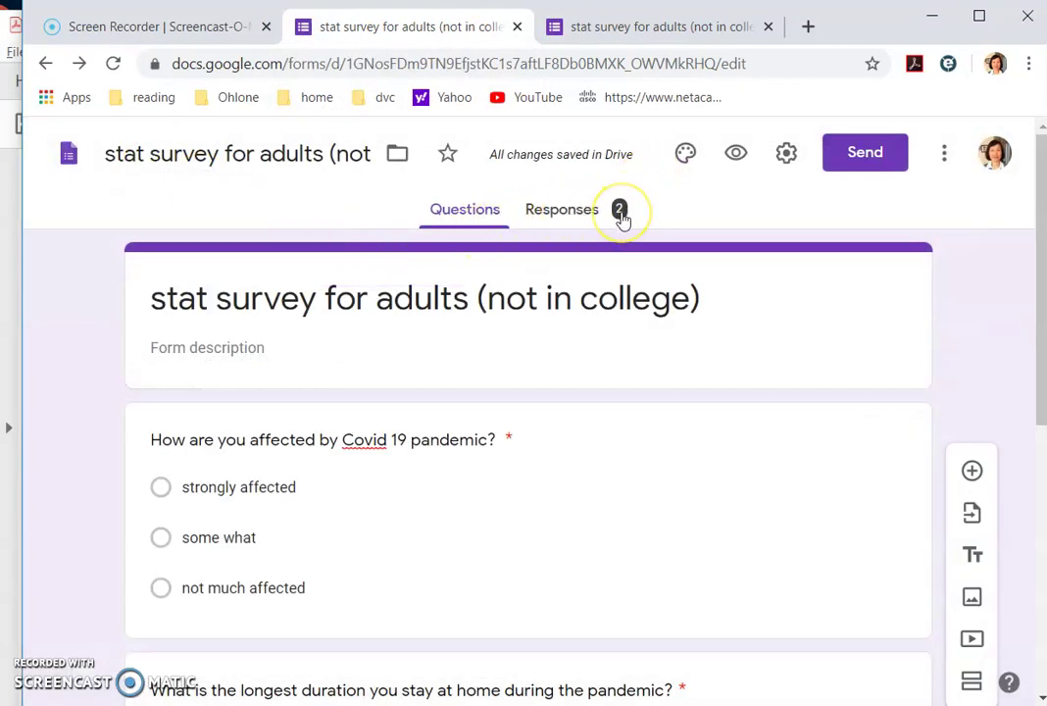
left_click(589, 218)
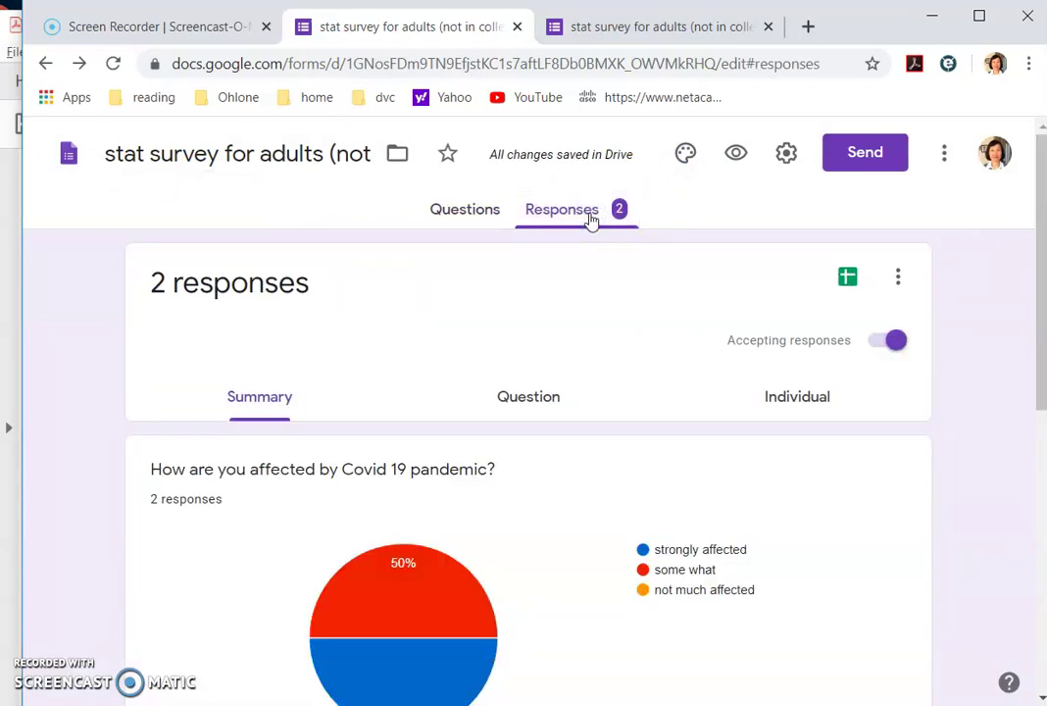
scroll(731, 607, "down", 3)
scroll(731, 607, "up", 3)
left_click(897, 280)
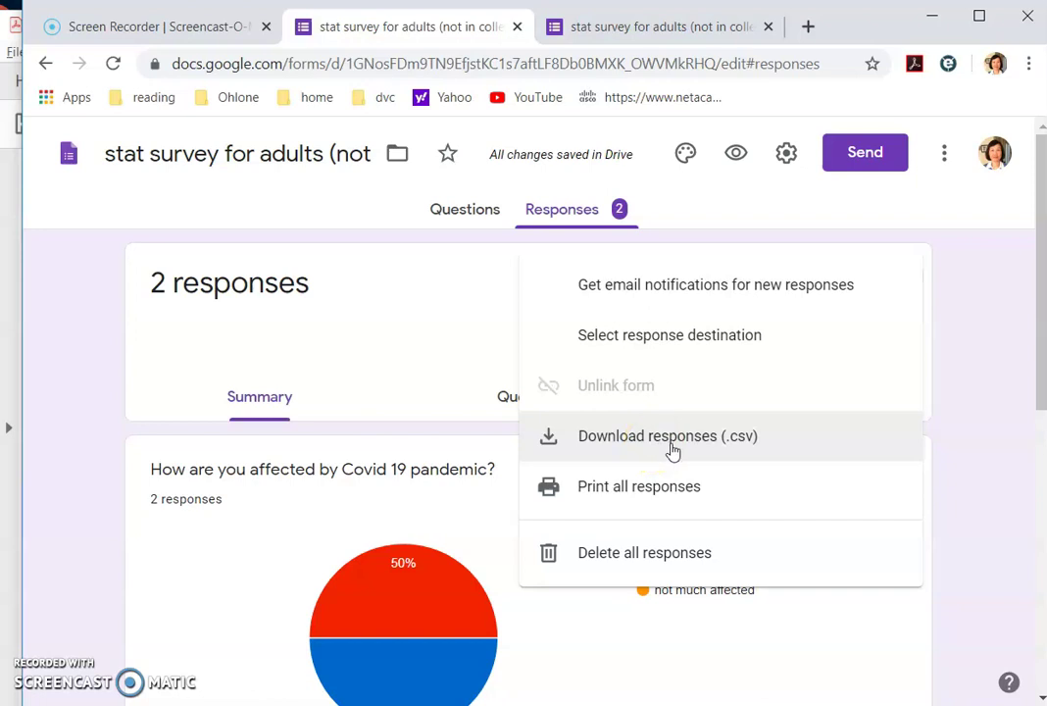
left_click(345, 30)
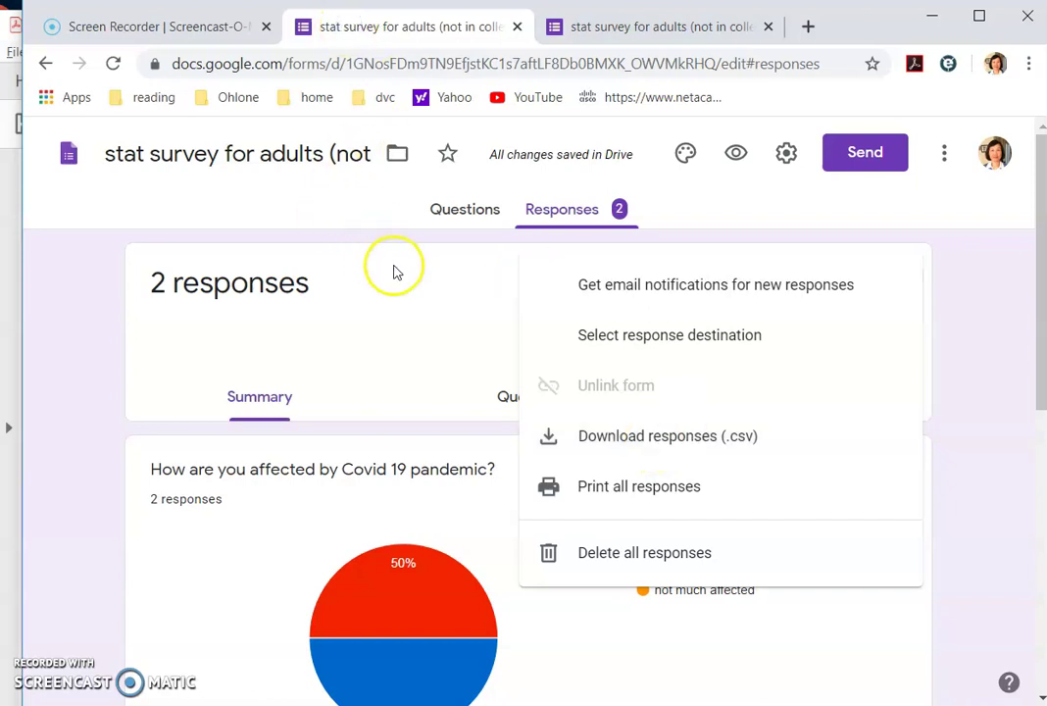
left_click(961, 331)
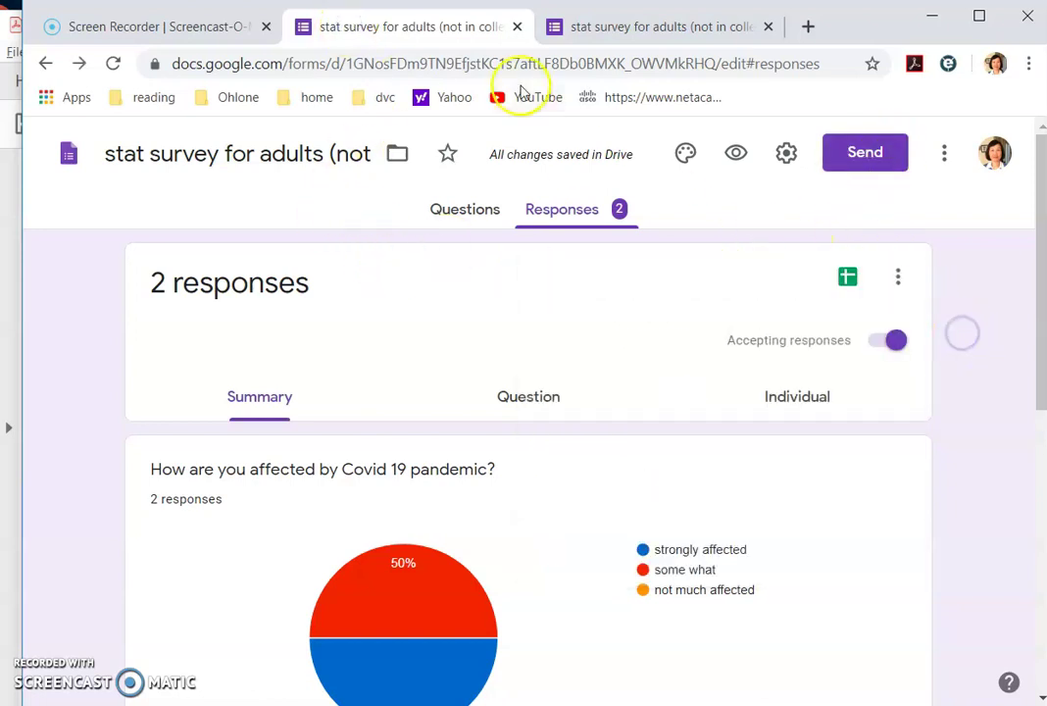
Step: Make a copy of the adult survey in My Drive named "stat survey for college student"
left_click(470, 222)
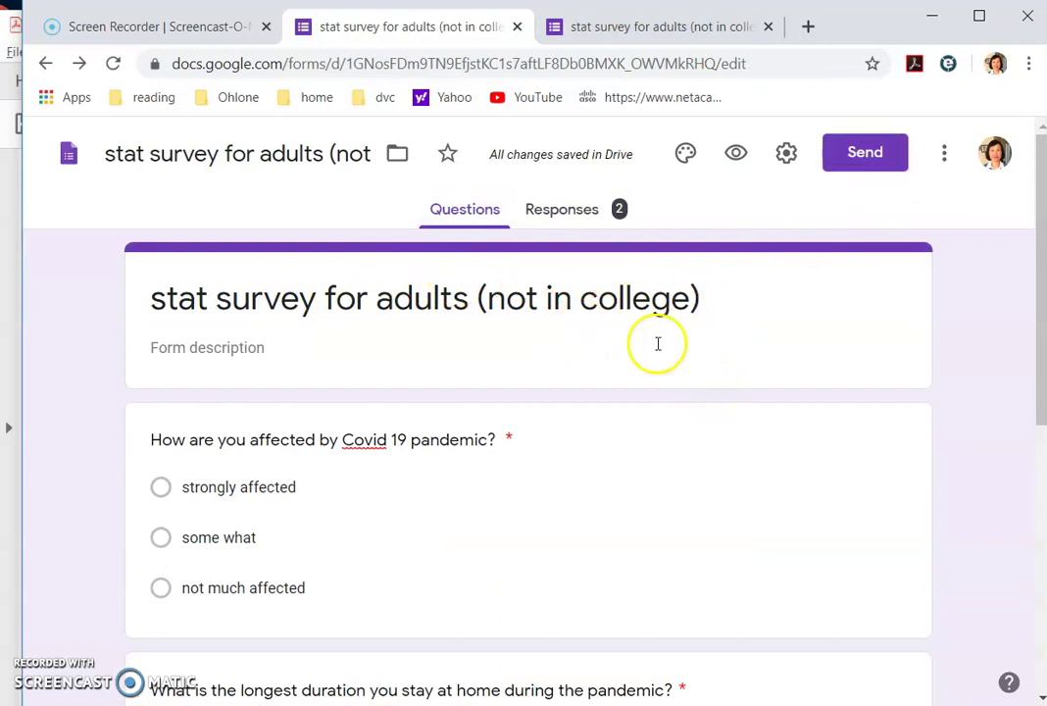
left_click(945, 157)
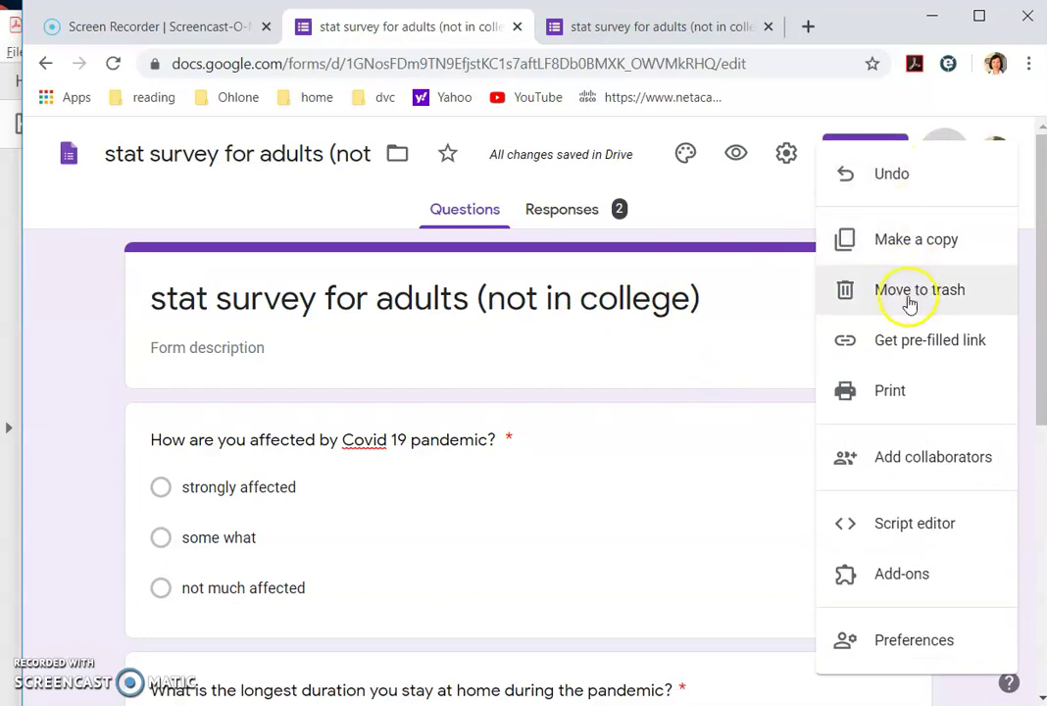
left_click(907, 251)
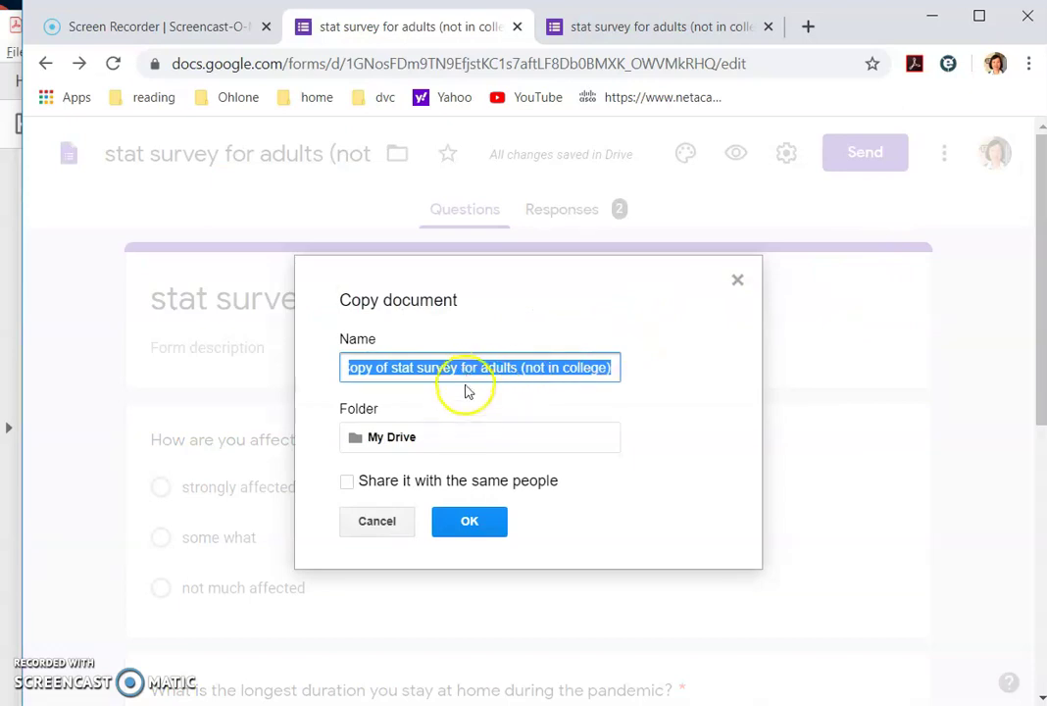
left_click(396, 368)
key("BackSpace")
key("BackSpace")
key("BackSpace")
key("BackSpace")
key("BackSpace")
key("BackSpace")
key("BackSpace")
key("BackSpace")
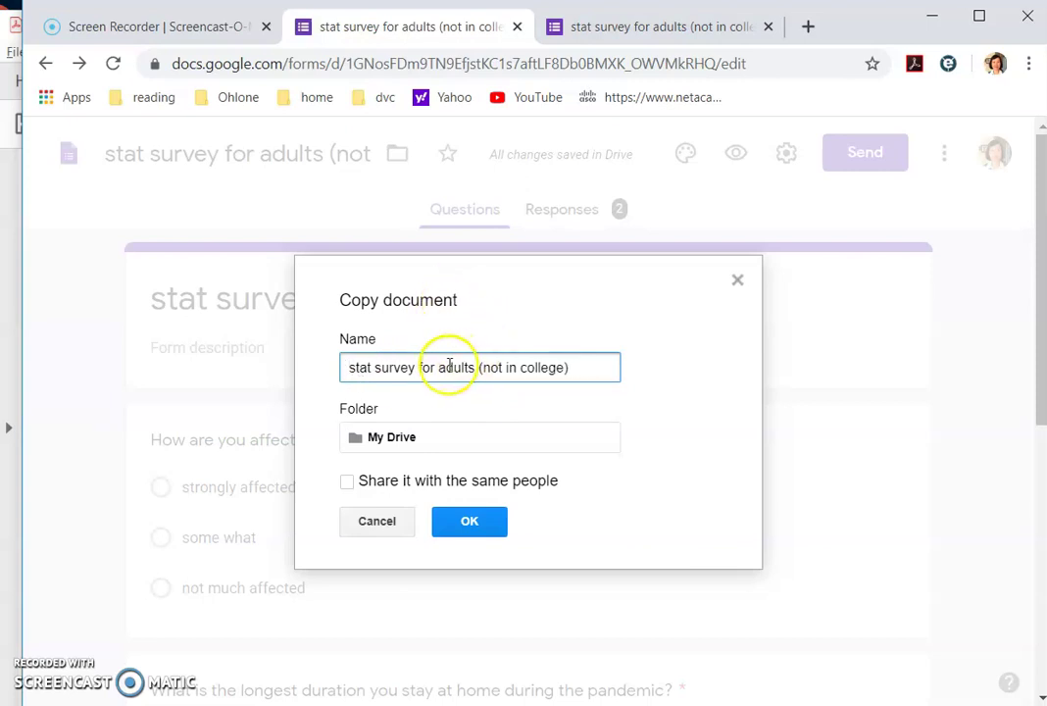
left_click_drag(436, 370, 610, 366)
type("c")
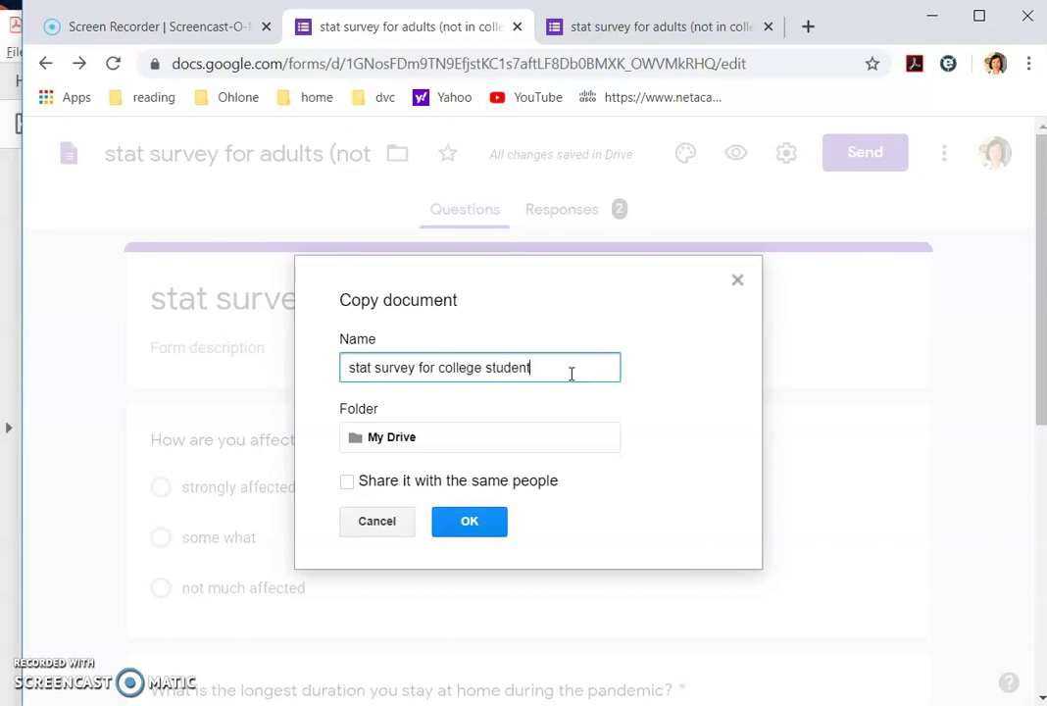
left_click(463, 527)
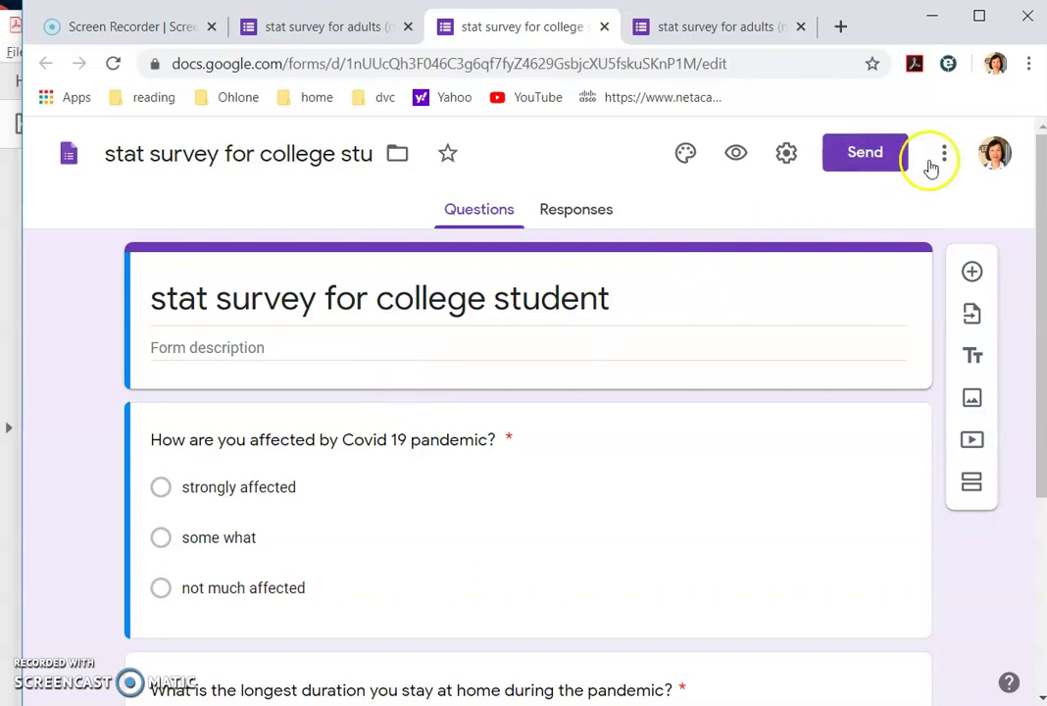
Step: Prepare the college student survey for sending by link with a shortened URL and copy that URL
left_click(872, 159)
left_click(383, 261)
left_click(120, 385)
right_click(196, 351)
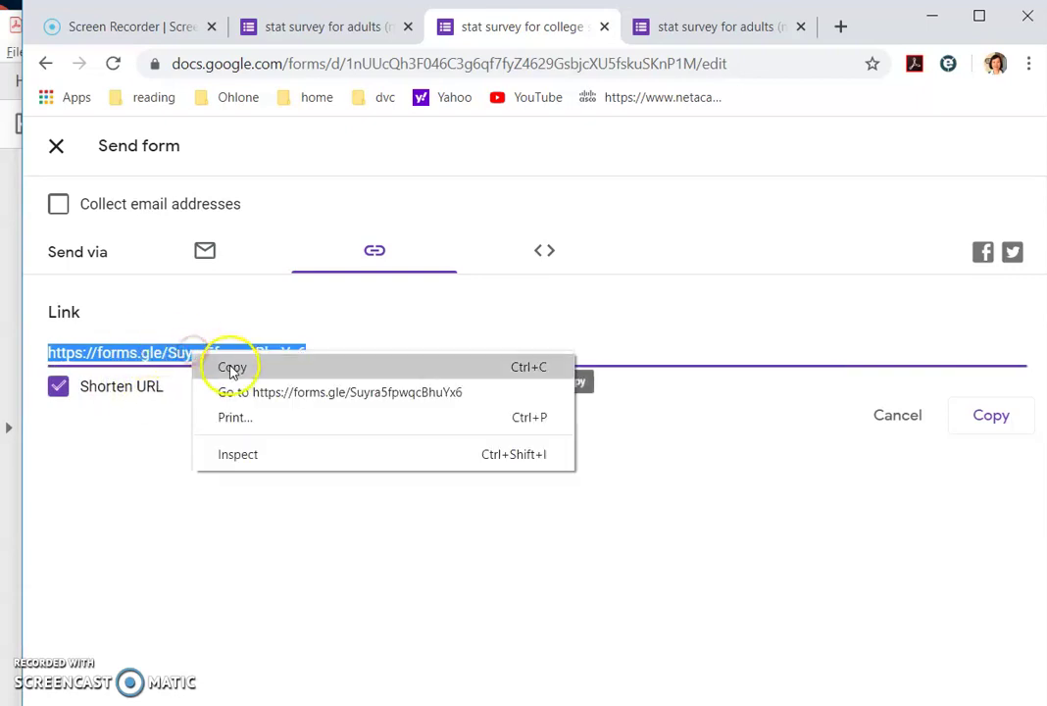
left_click(229, 365)
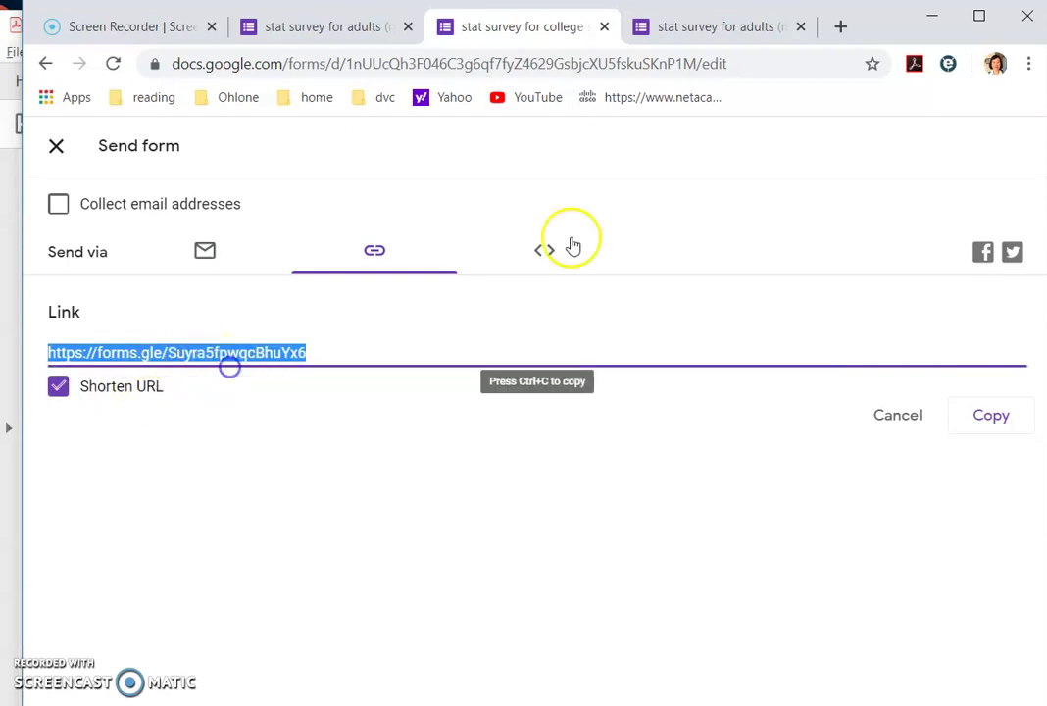
Step: Open the copied college student survey link in a new browser tab
left_click(839, 27)
right_click(742, 61)
left_click(776, 203)
key("Return")
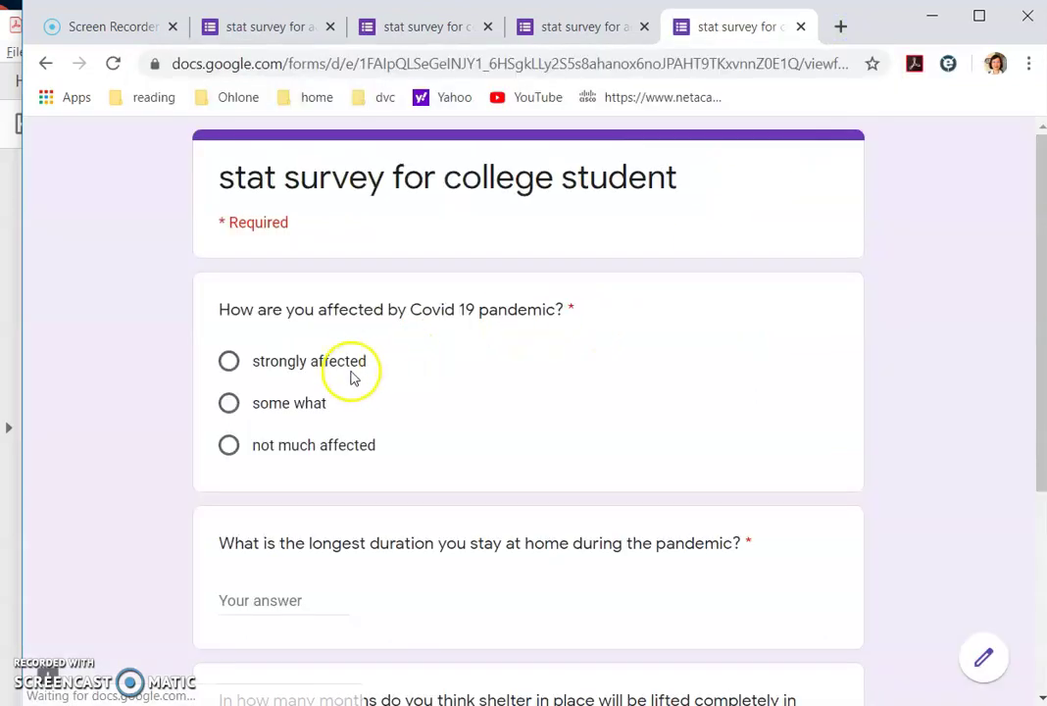
Step: Answer the college student survey with "not much affected", 6 for the longest duration at home and 1 month, and submit it
left_click(311, 441)
scroll(431, 458, "down", 3)
left_click(274, 279)
left_click(283, 452)
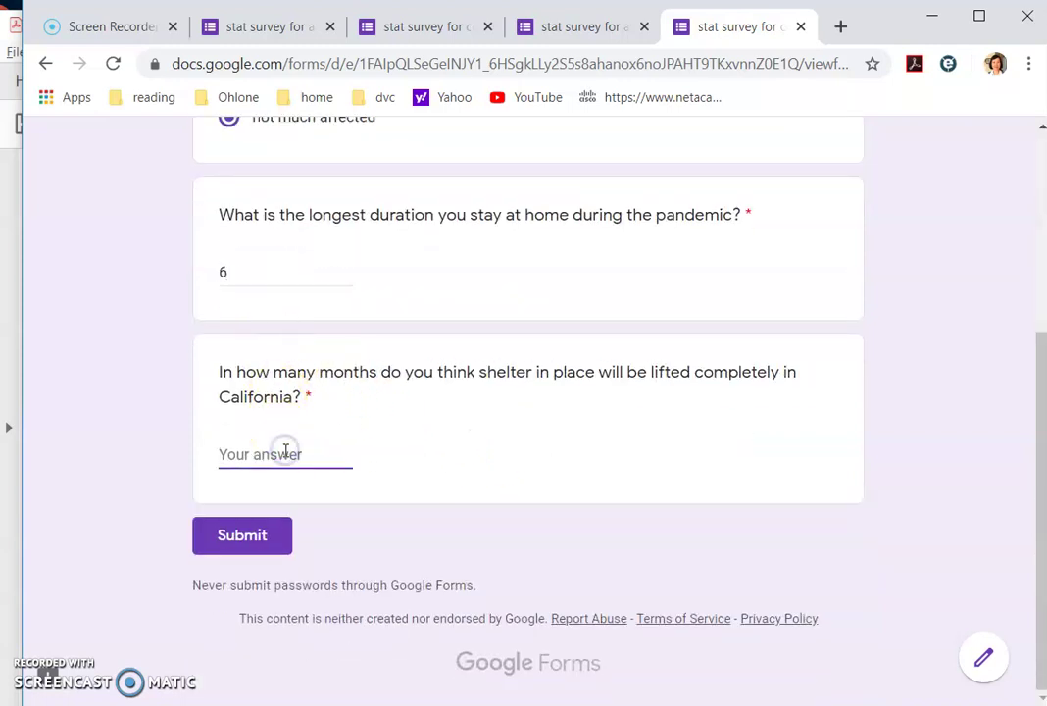
type("1")
left_click(269, 540)
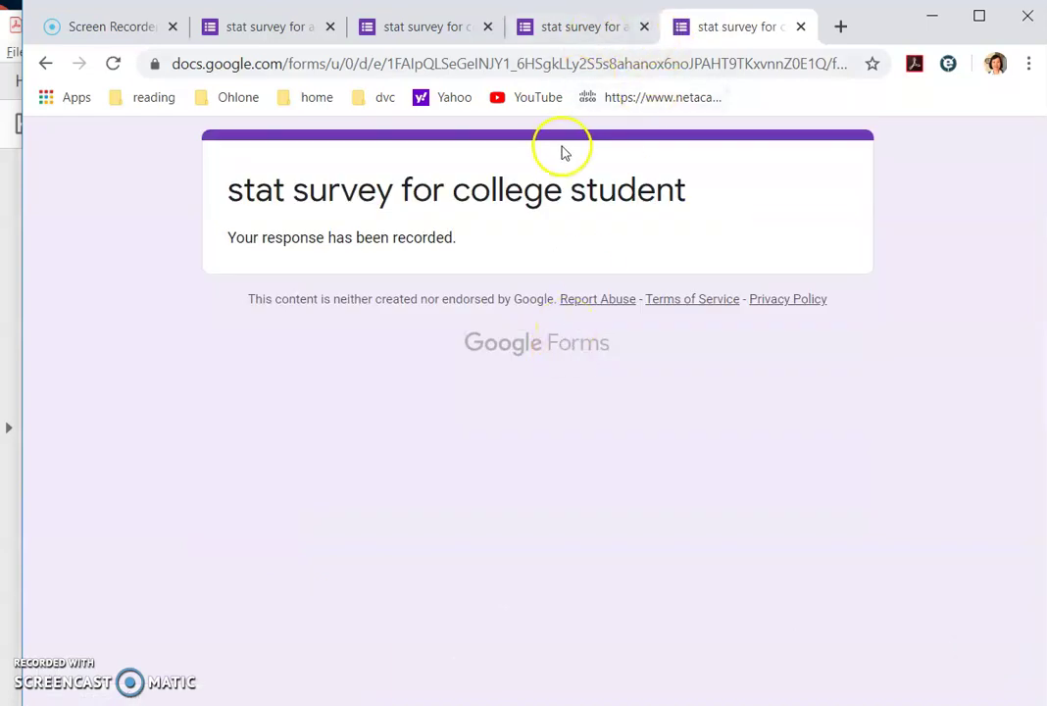
Step: Return to the college student survey's editor and close its sending options to check for the new response
left_click(599, 30)
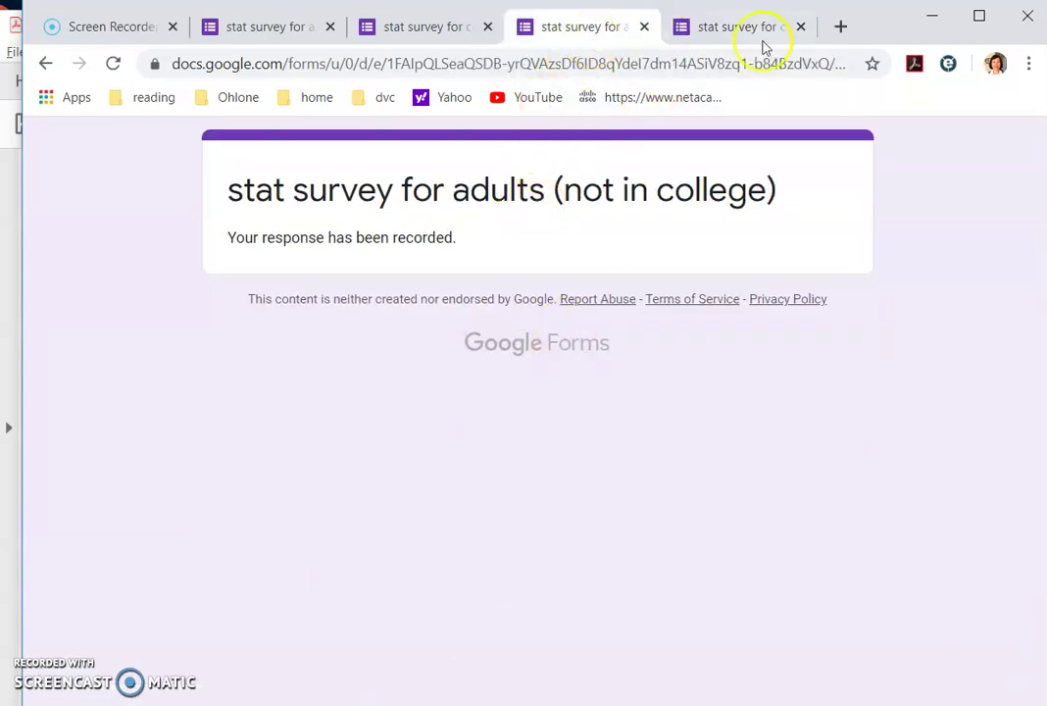
left_click(434, 30)
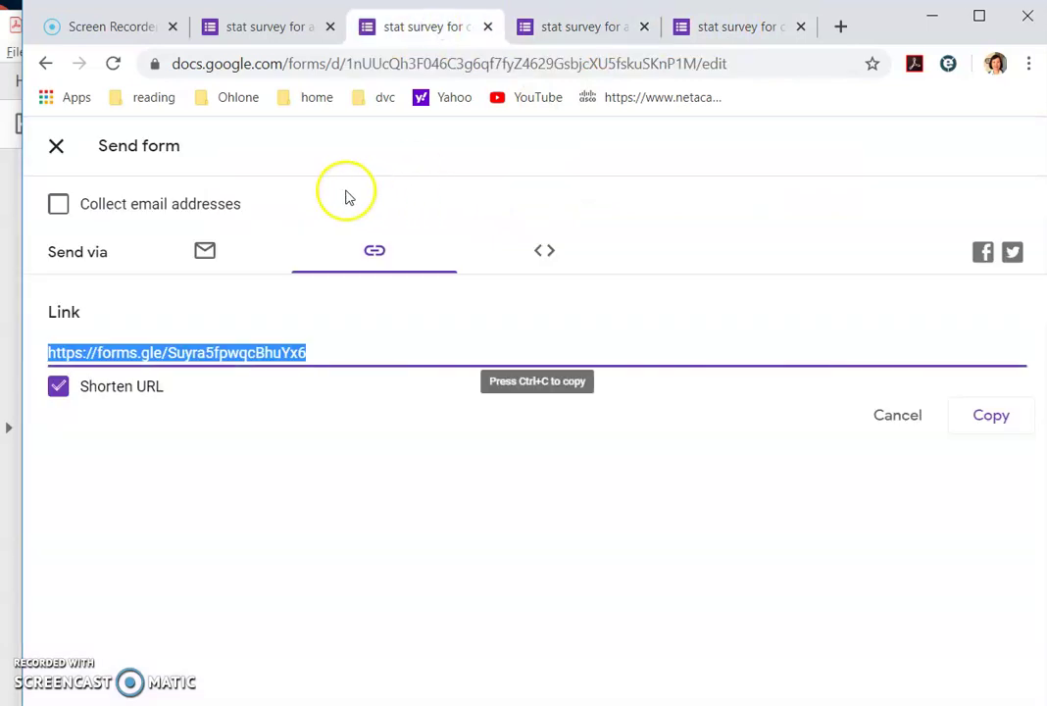
left_click(56, 146)
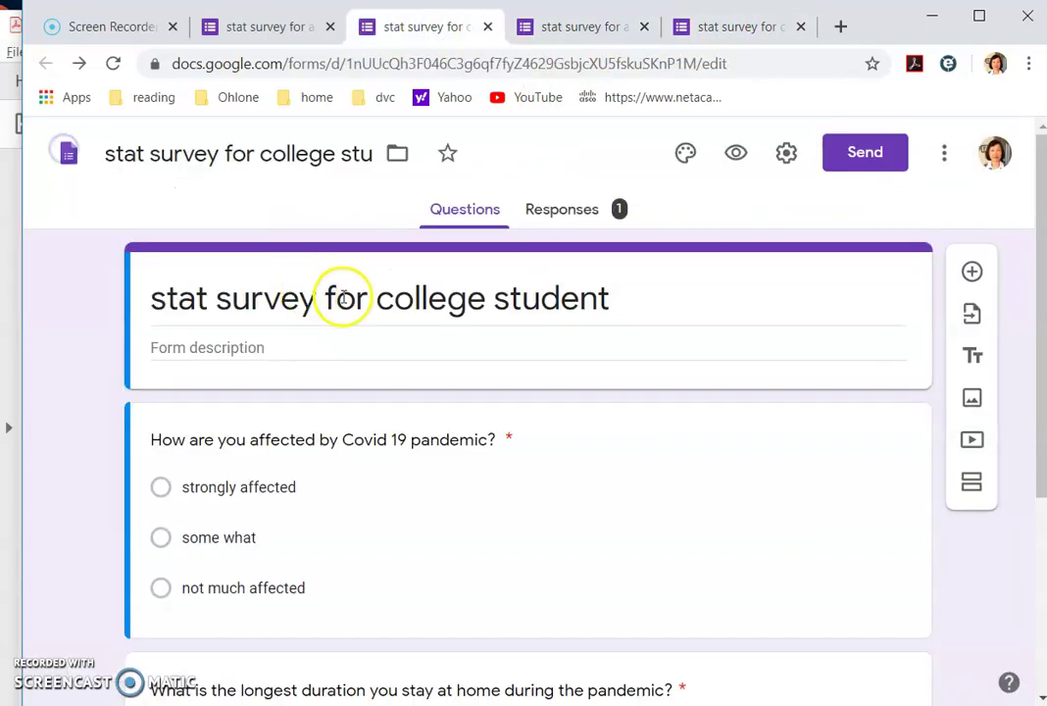